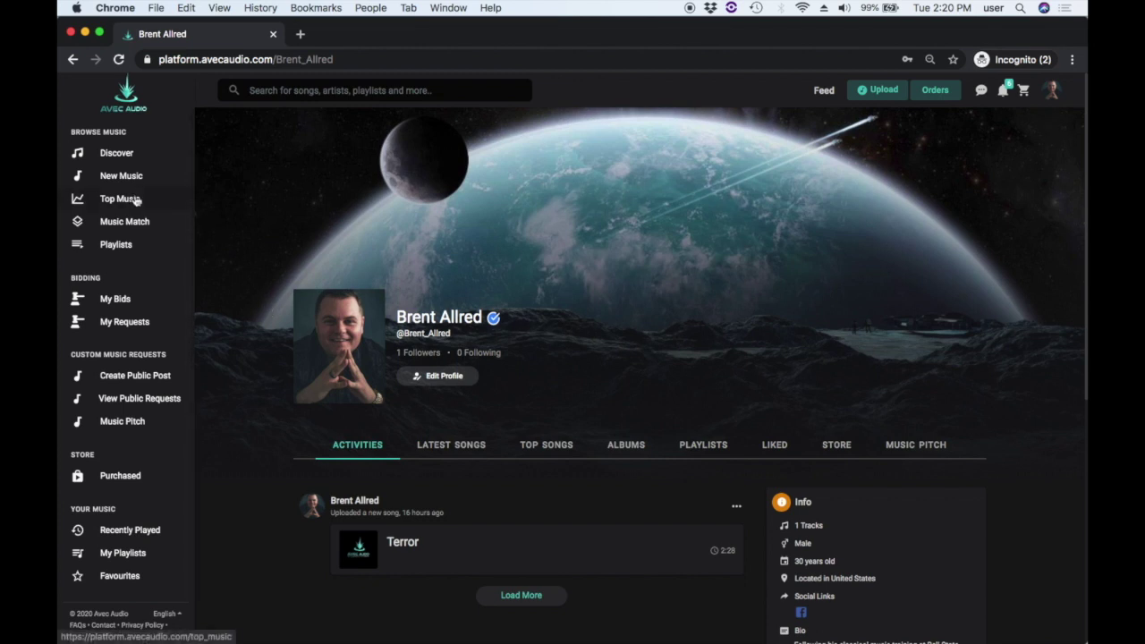
# Open the Discover page and look over its featured playlists, Recently Played and New Releases
pyautogui.click(146, 155)
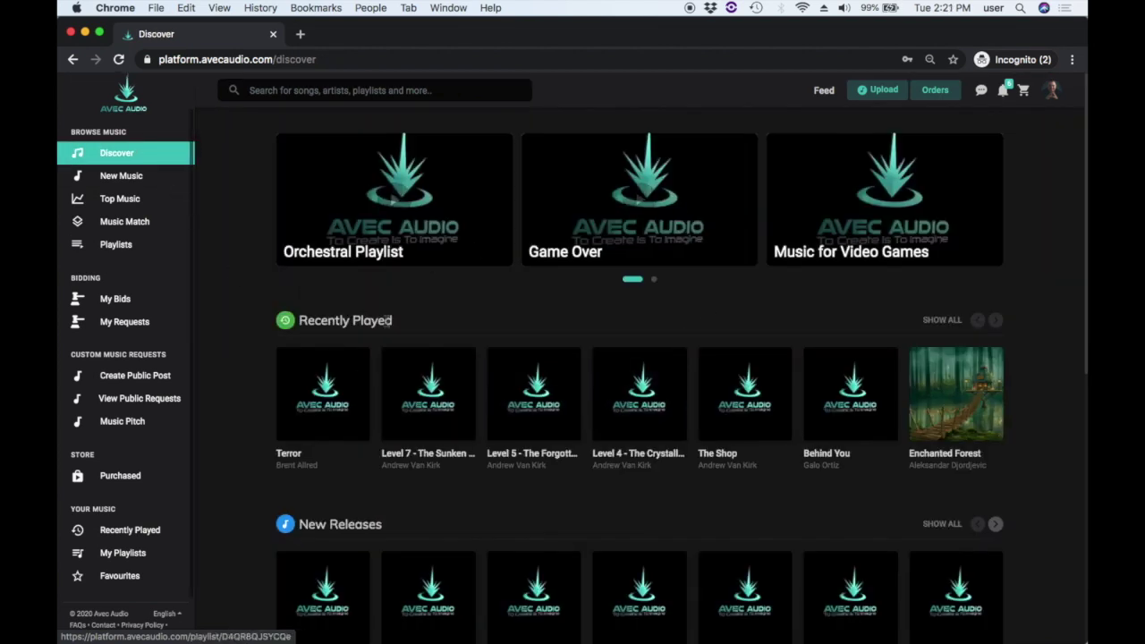
pyautogui.scroll(-5, 699, 499)
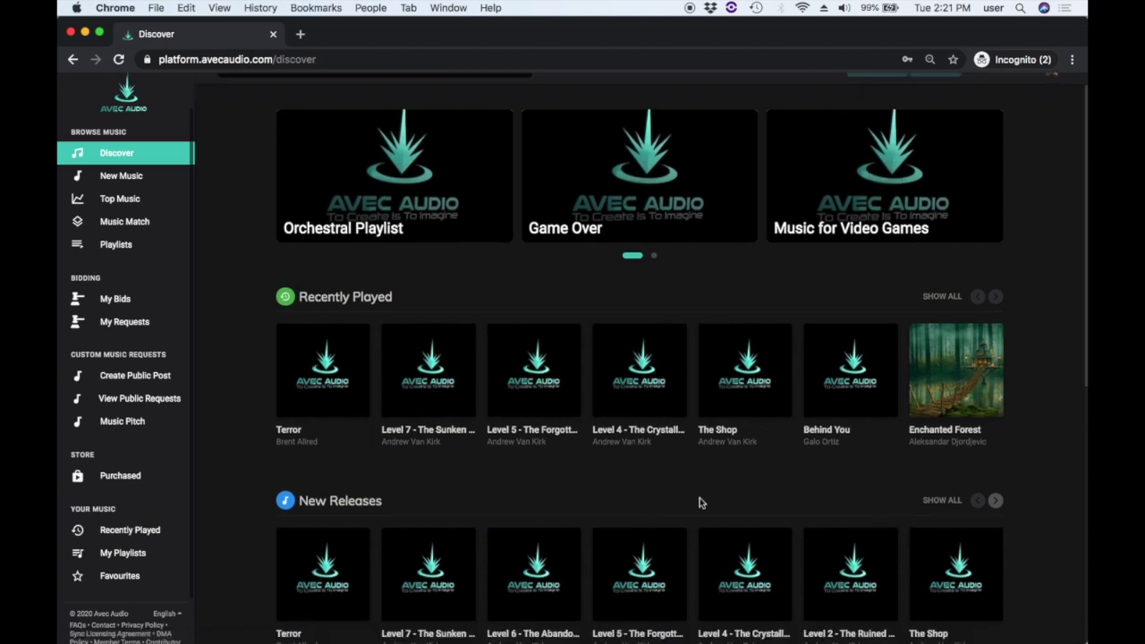
pyautogui.scroll(5, 921, 423)
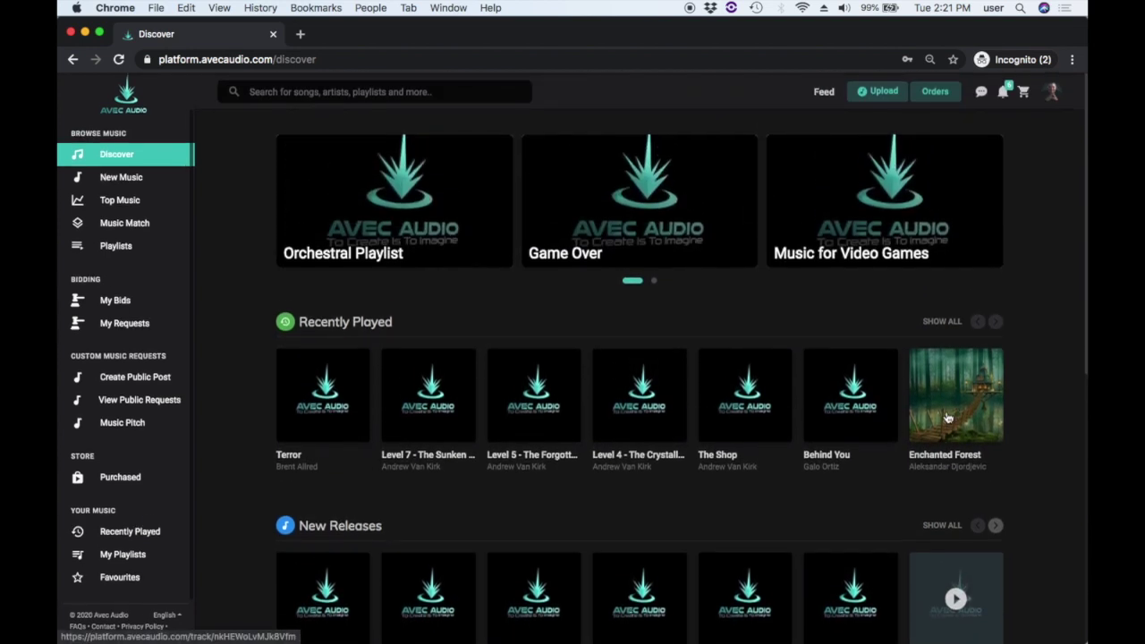
# Open the account's Interest Settings and look through the available music preference genres
pyautogui.click(1054, 95)
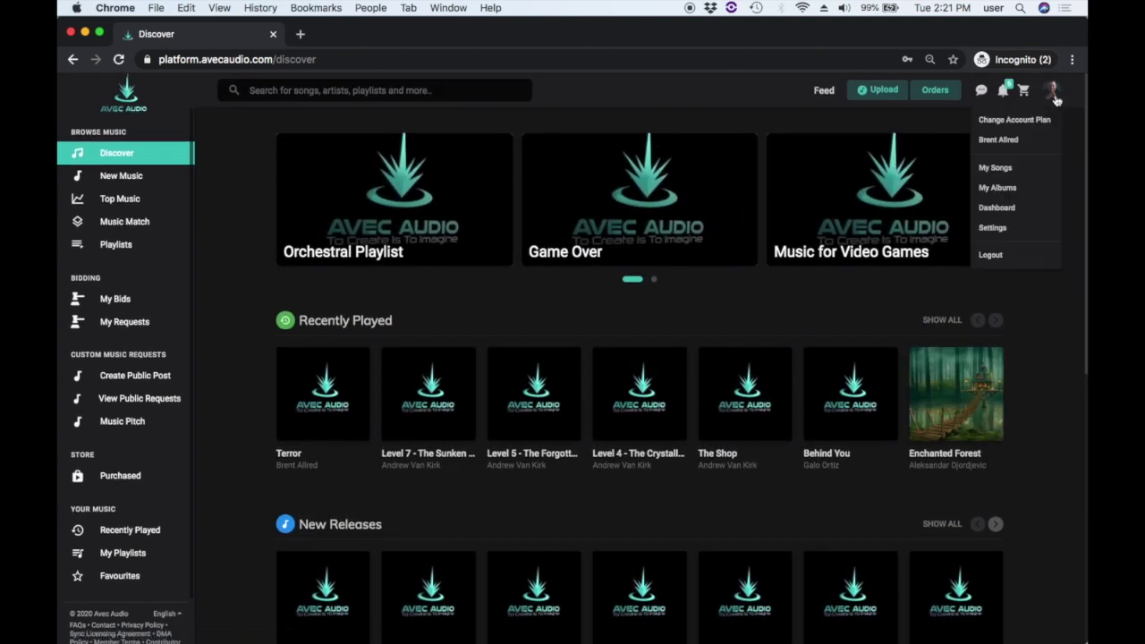
pyautogui.click(1008, 231)
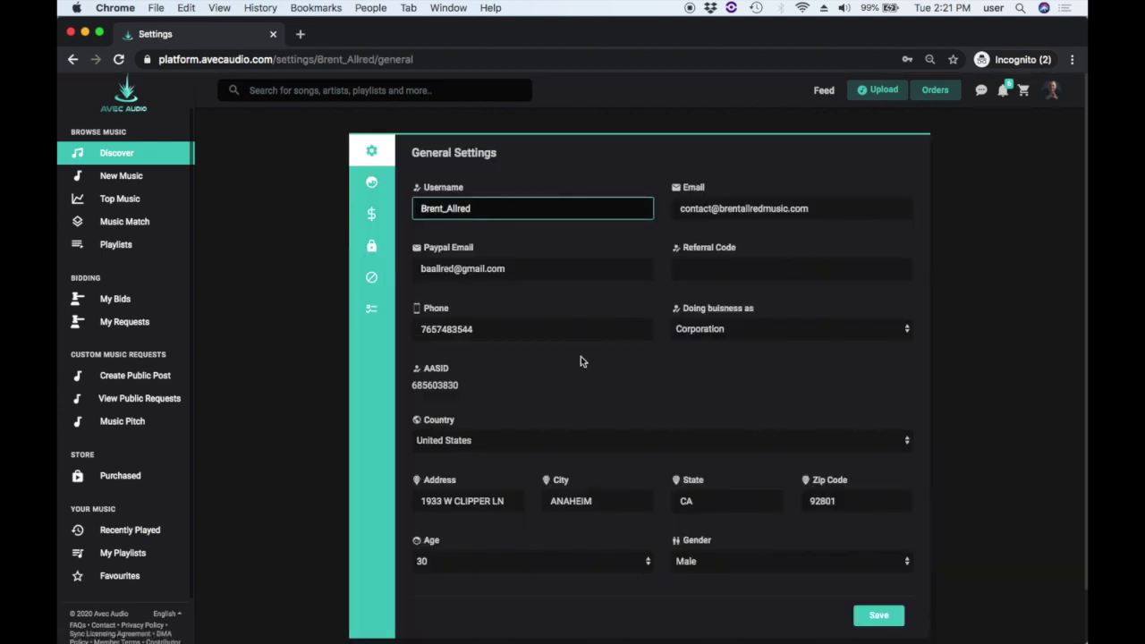
pyautogui.click(374, 318)
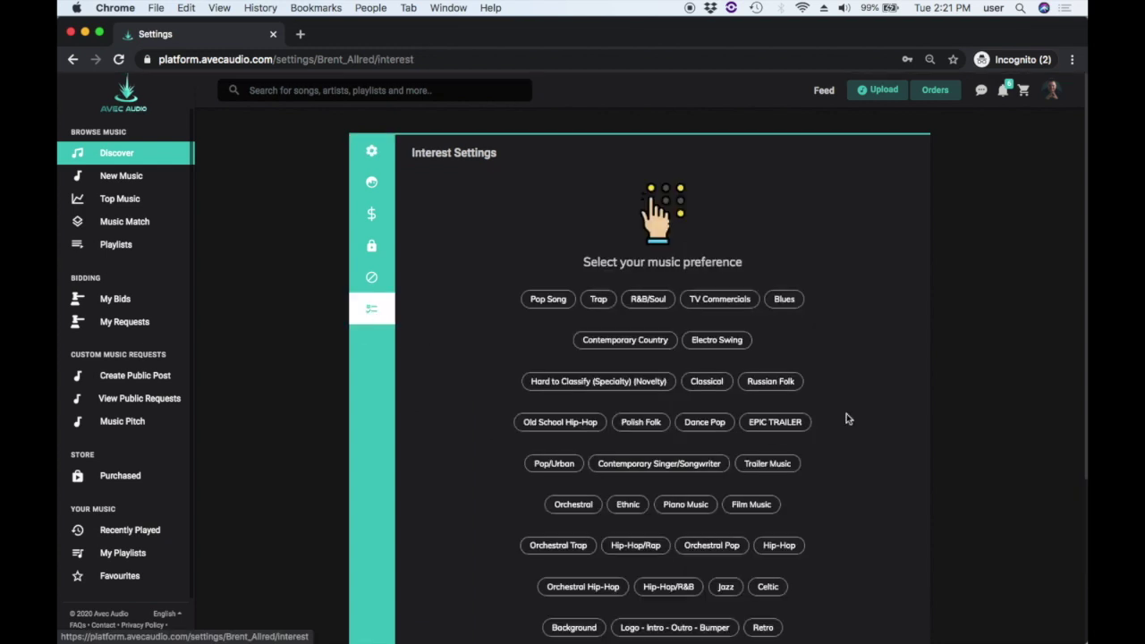
pyautogui.scroll(-5, 895, 426)
pyautogui.scroll(2, 895, 425)
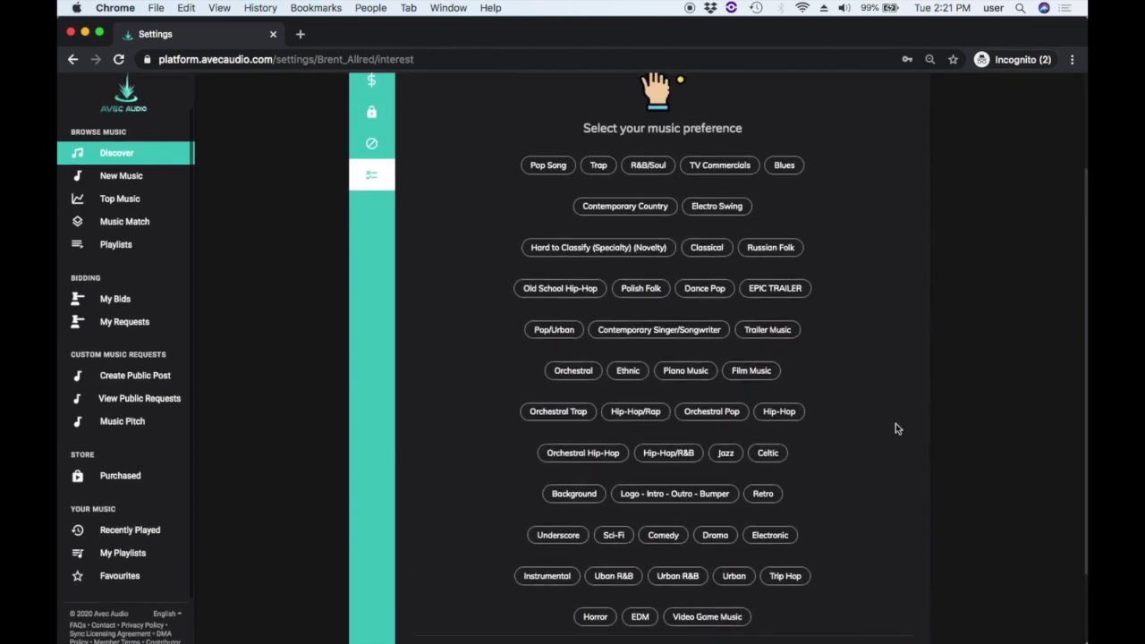
# Select Orchestral, Classical and Logo - Intro - Outro - Bumper as music preferences and save the selection
pyautogui.click(578, 377)
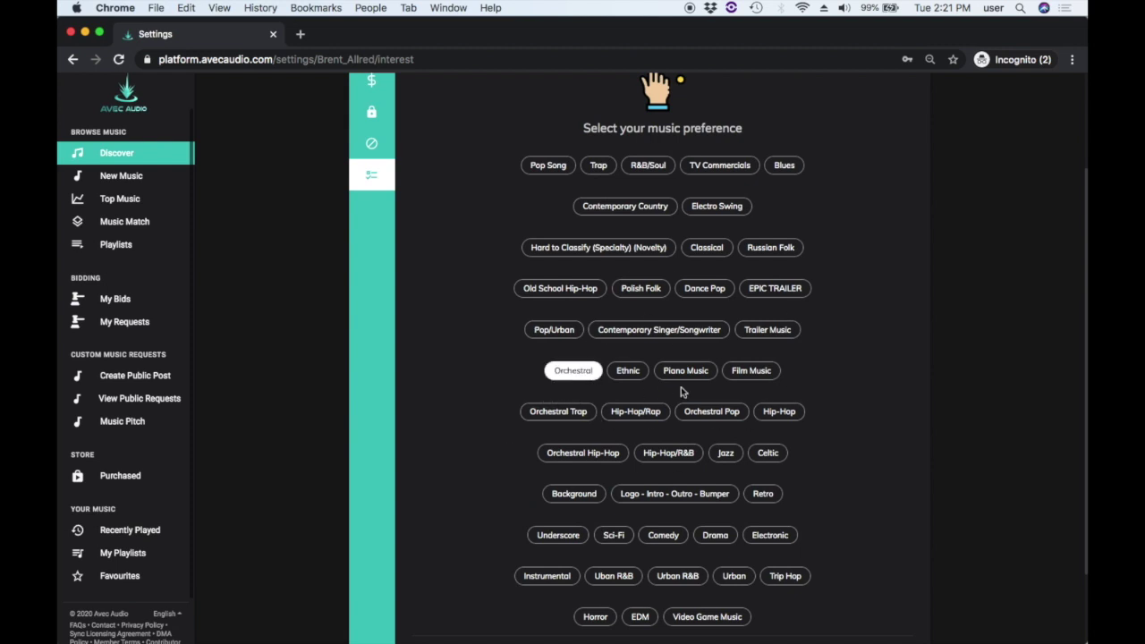
pyautogui.click(708, 250)
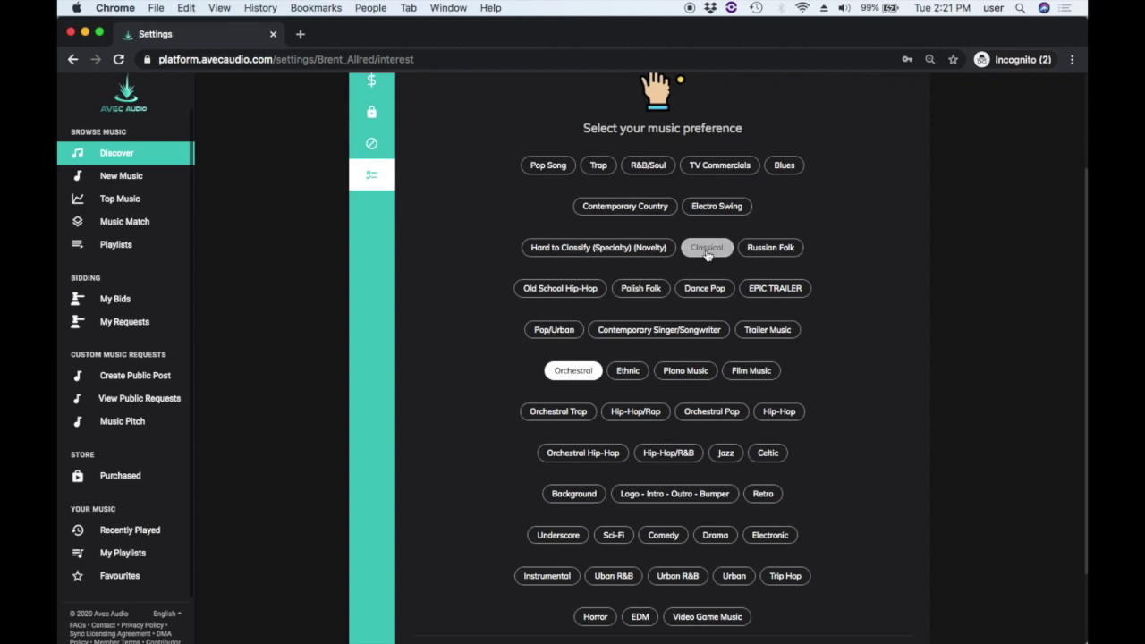
pyautogui.click(682, 497)
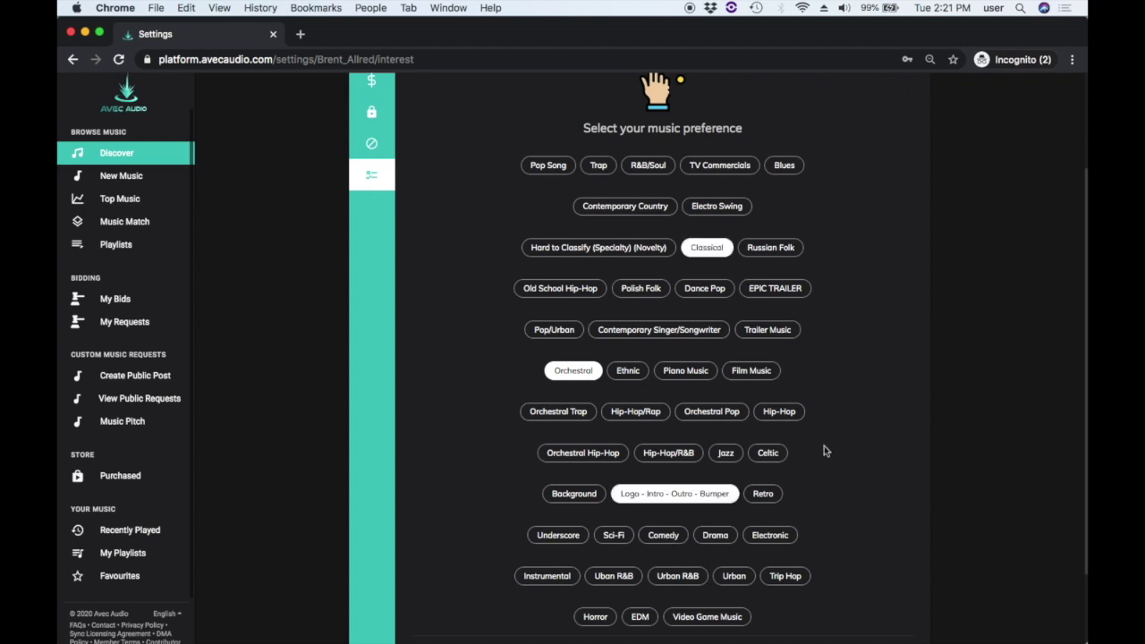
pyautogui.scroll(-2, 841, 449)
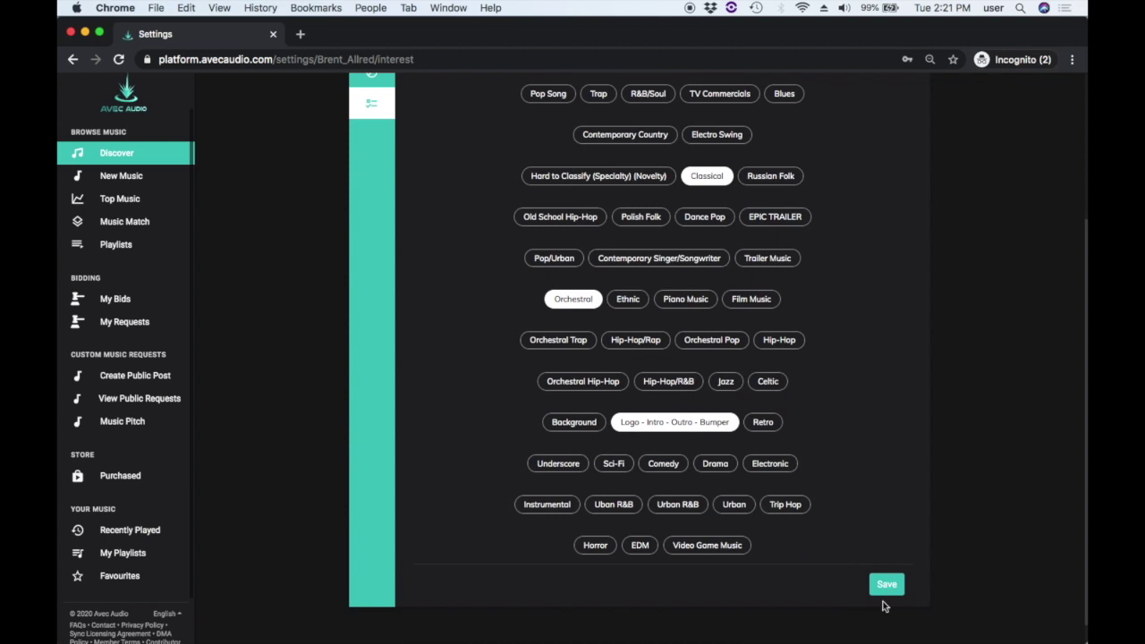
pyautogui.click(889, 593)
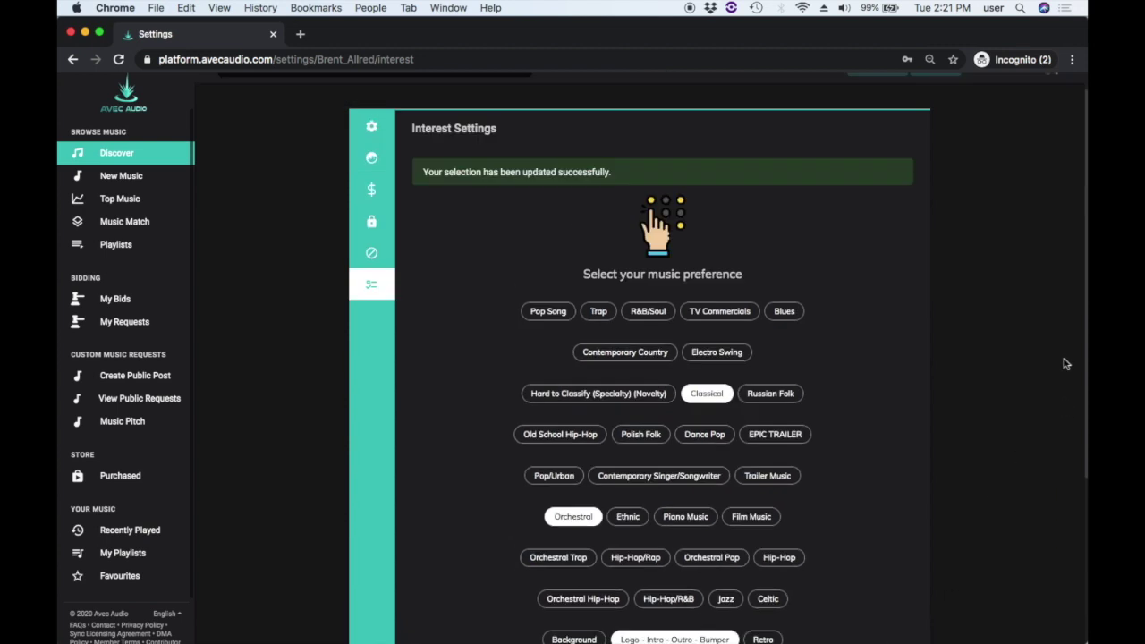
# Return to the Discover page and examine Recently Played, New Releases, Most Popular This Week and Recommended
pyautogui.click(117, 153)
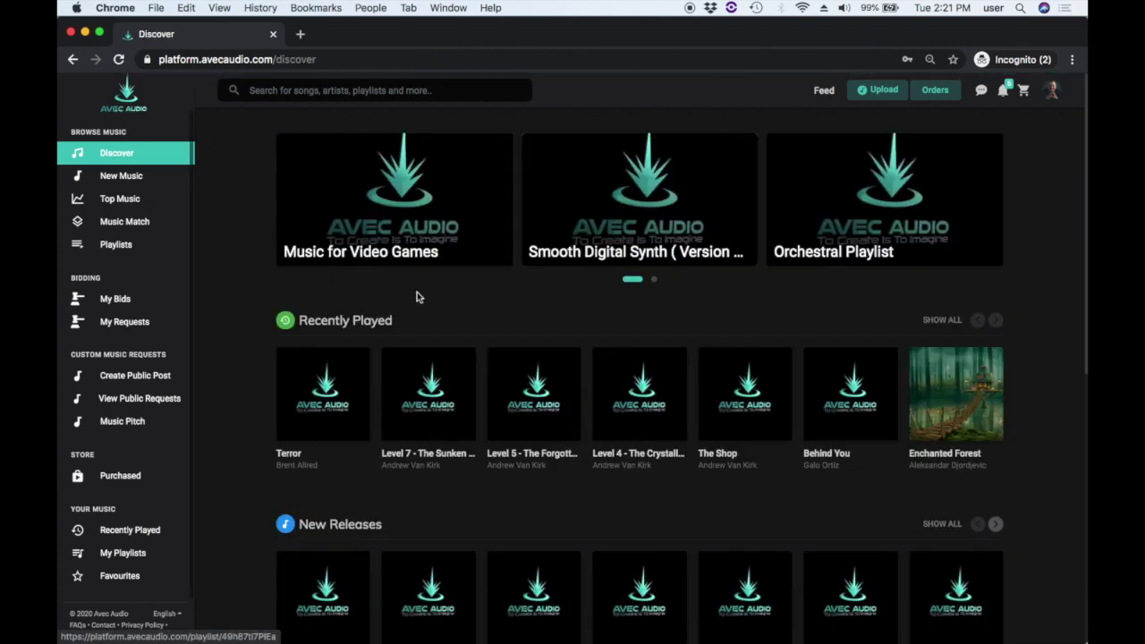
pyautogui.scroll(-2, 543, 330)
pyautogui.moveTo(545, 332)
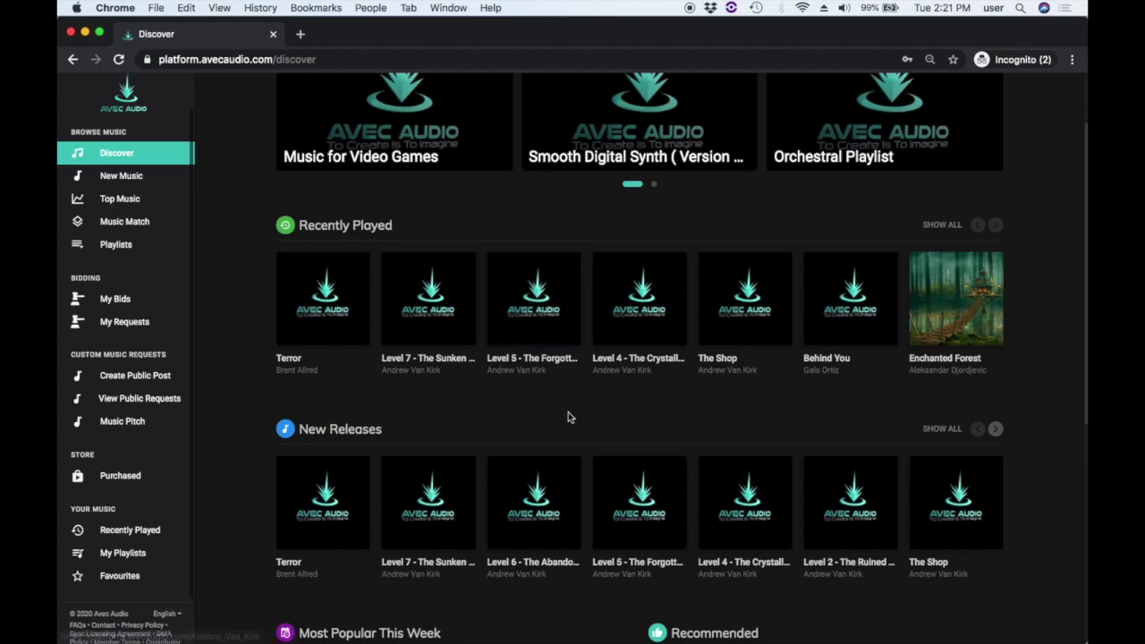
pyautogui.scroll(-3, 569, 417)
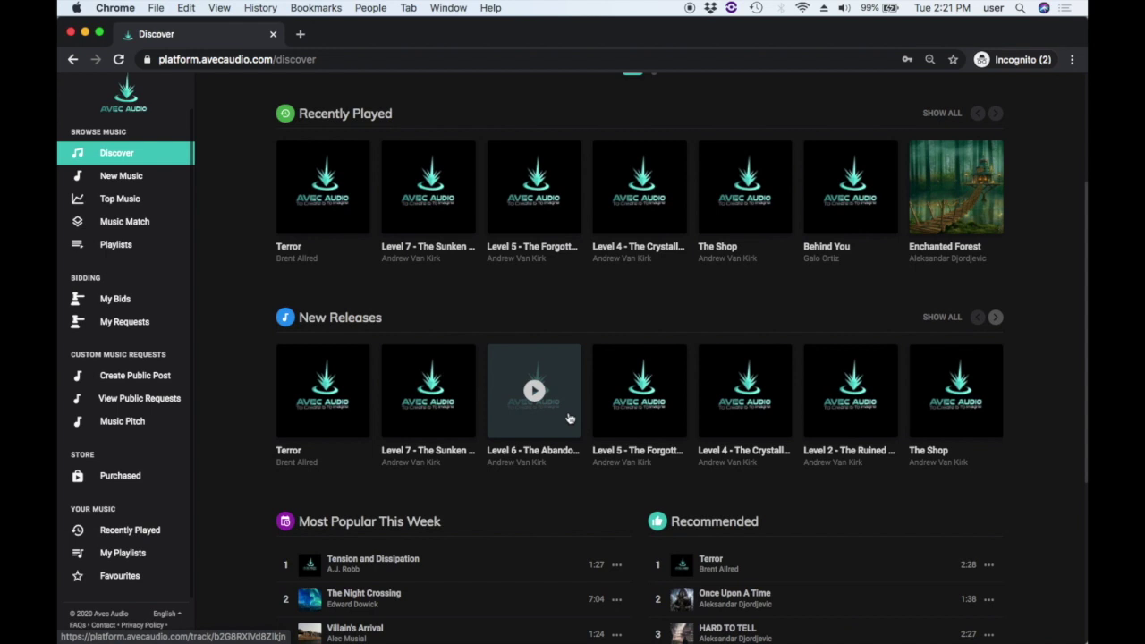
pyautogui.scroll(5, 569, 417)
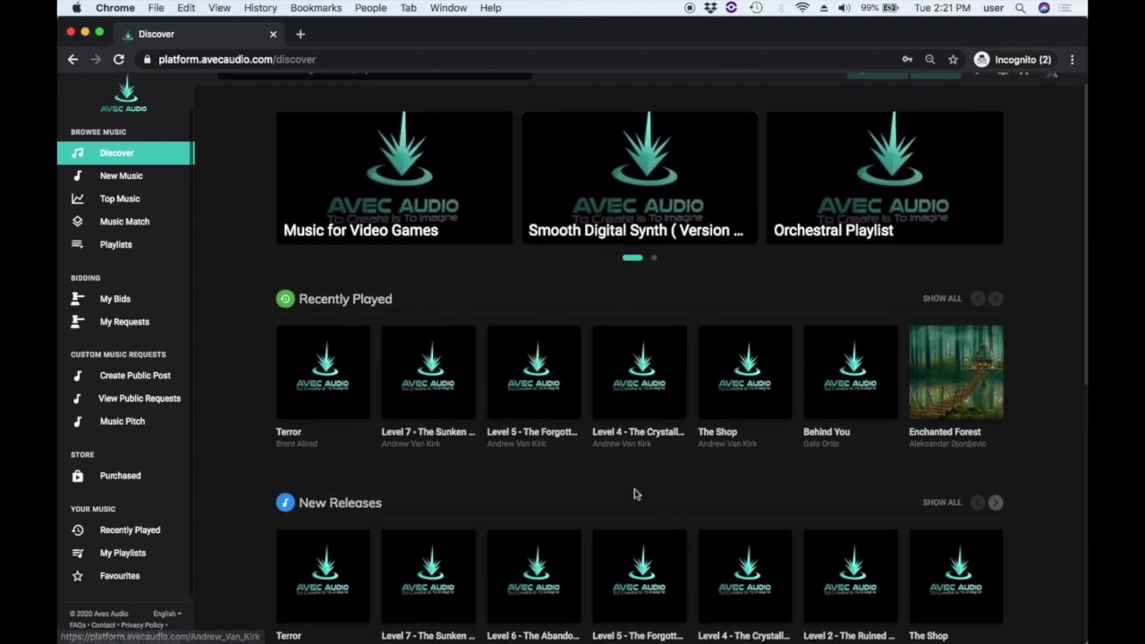
pyautogui.scroll(1, 634, 494)
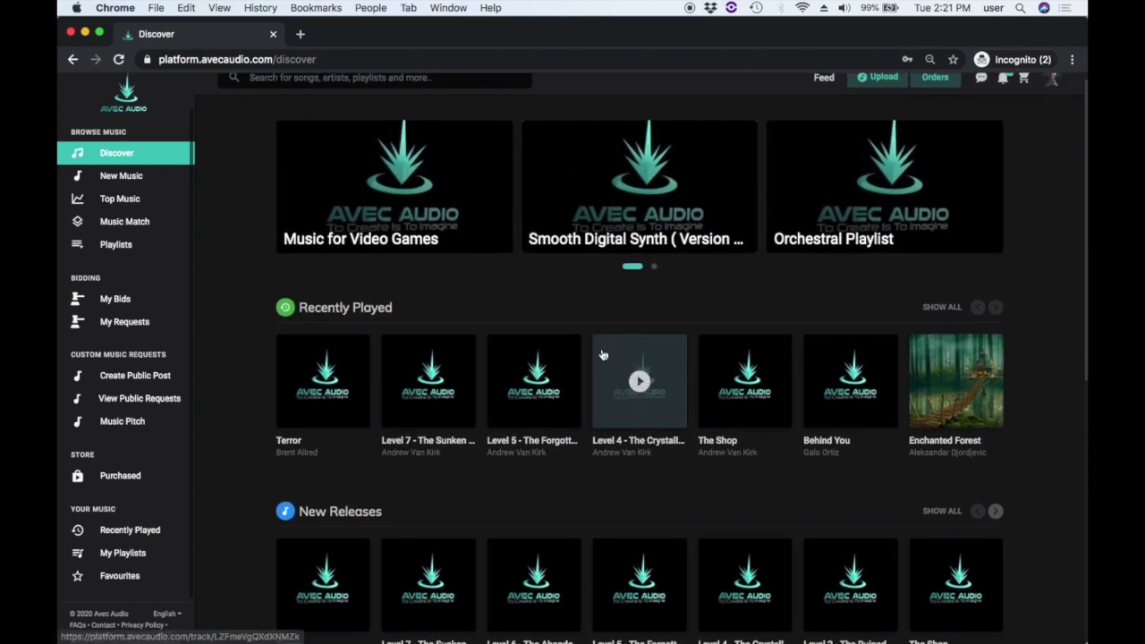
pyautogui.scroll(-5, 567, 511)
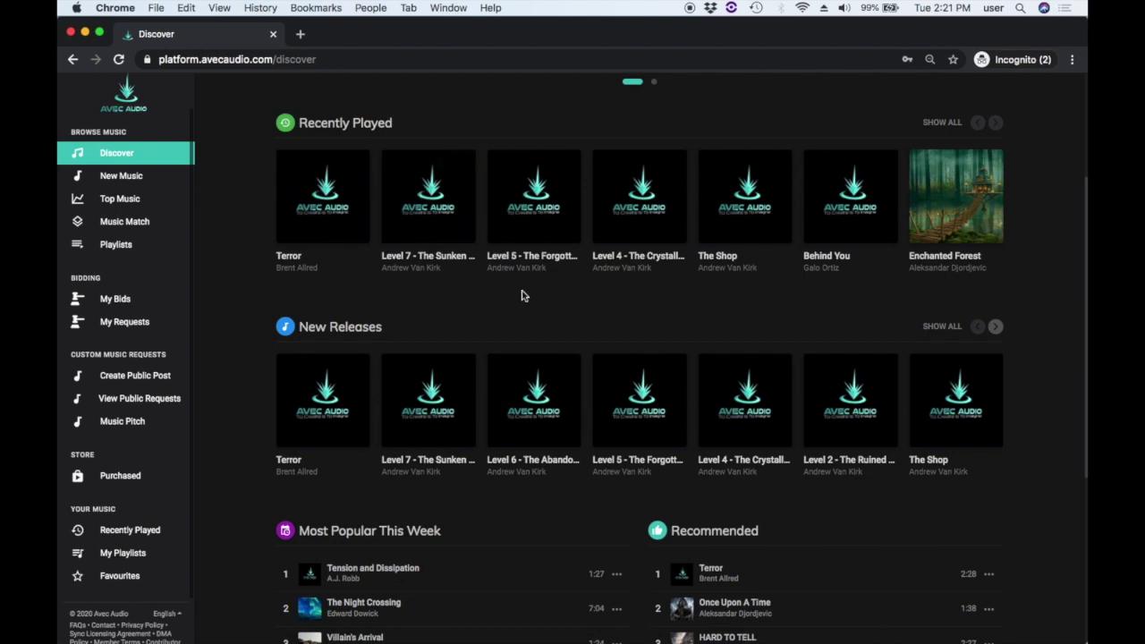
pyautogui.scroll(2, 519, 295)
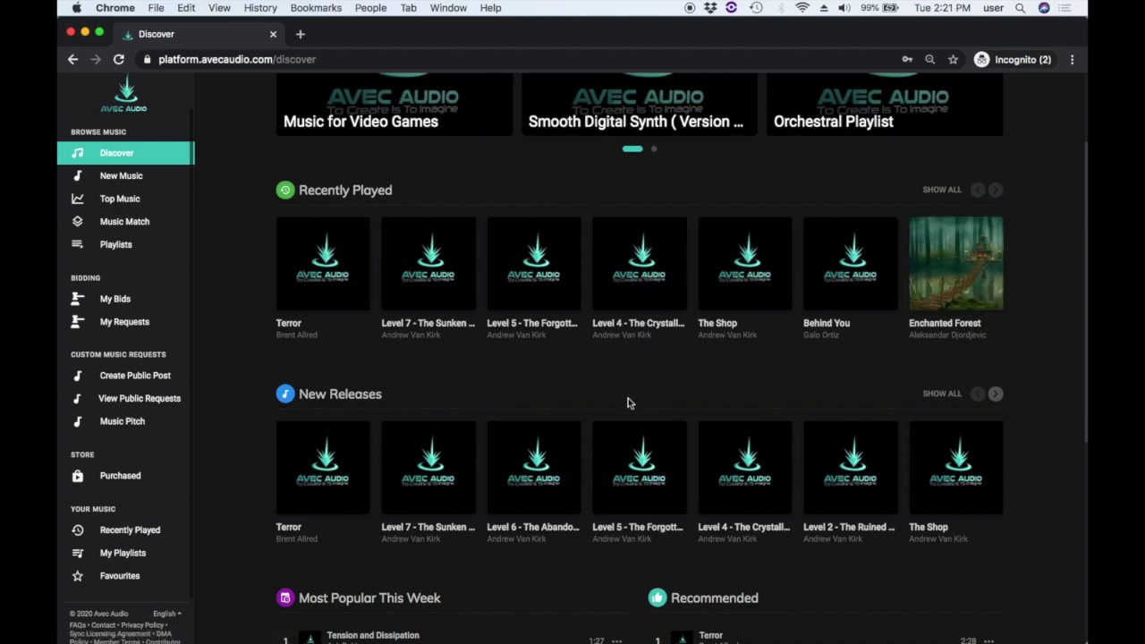
pyautogui.scroll(-4, 626, 400)
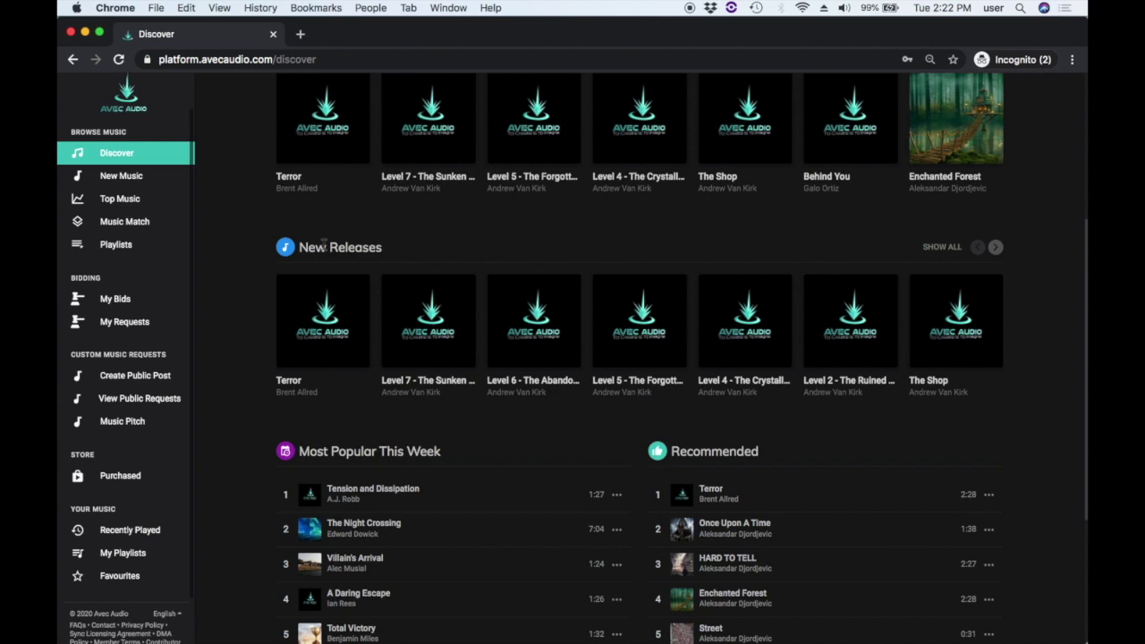
pyautogui.scroll(-6, 619, 460)
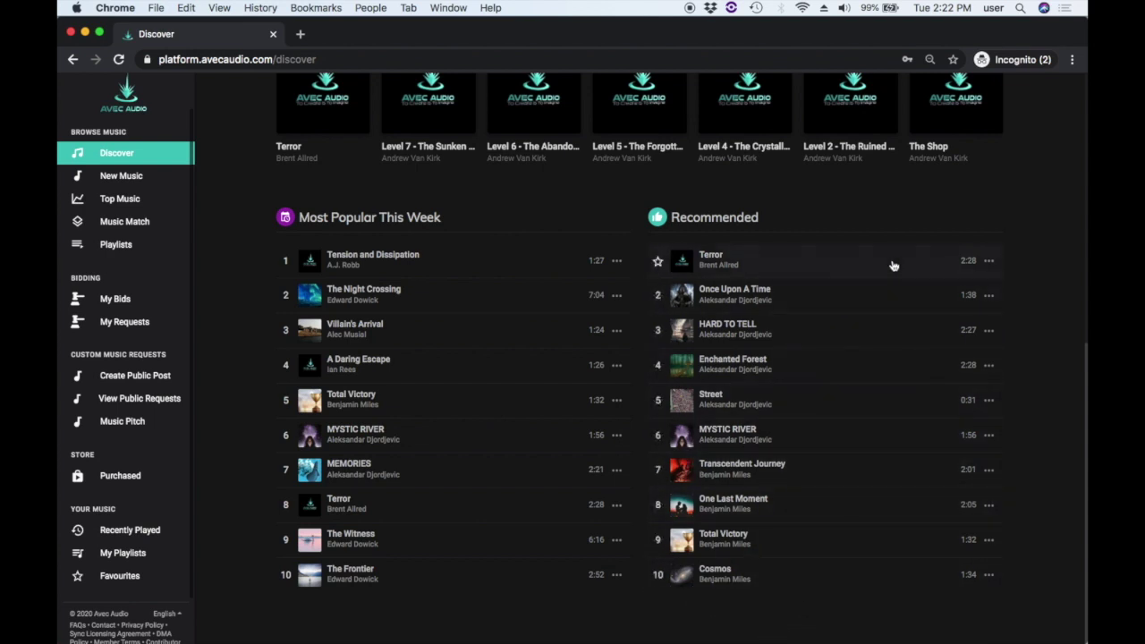
pyautogui.scroll(3, 892, 264)
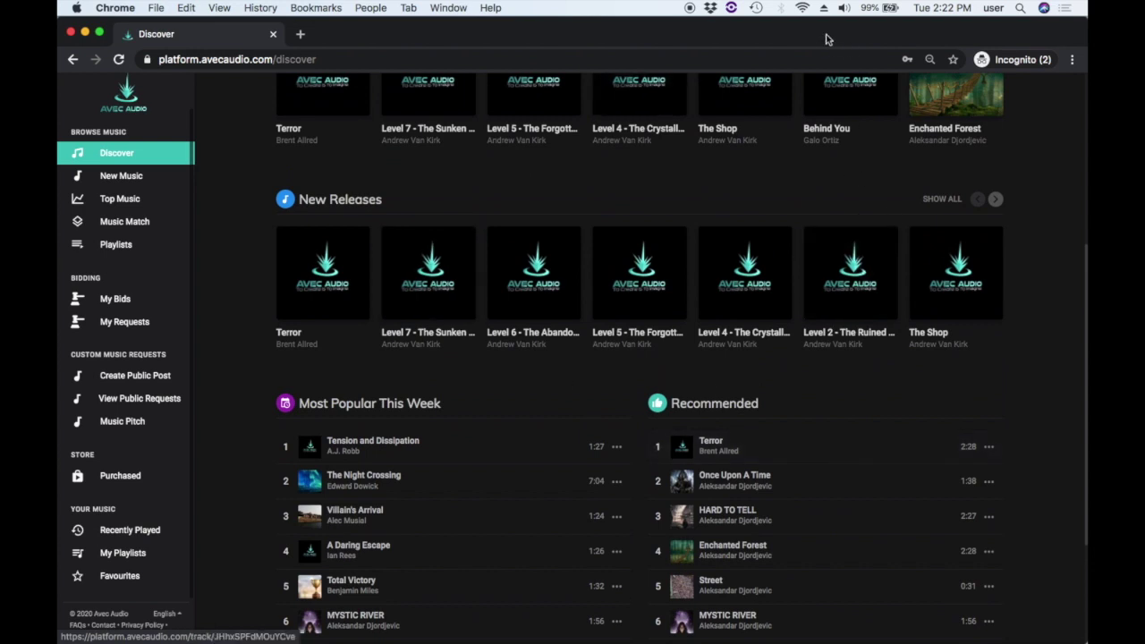
pyautogui.scroll(1, 787, 199)
pyautogui.scroll(2, 787, 204)
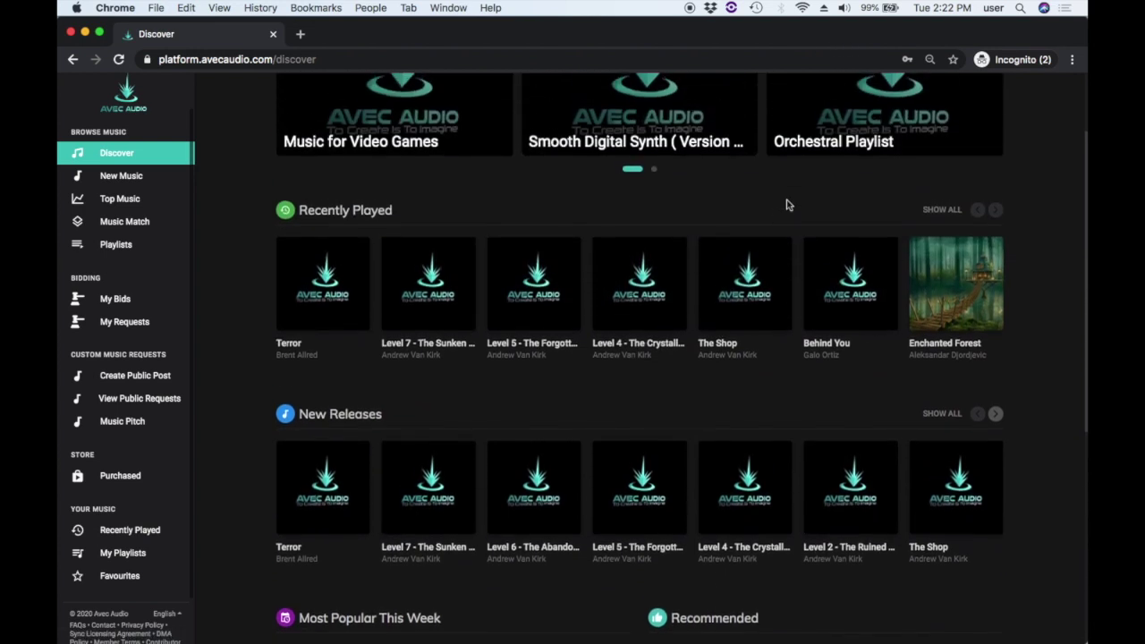
# Advance the New Releases row on the Discover page to view its further tracks
pyautogui.click(997, 414)
pyautogui.click(997, 414)
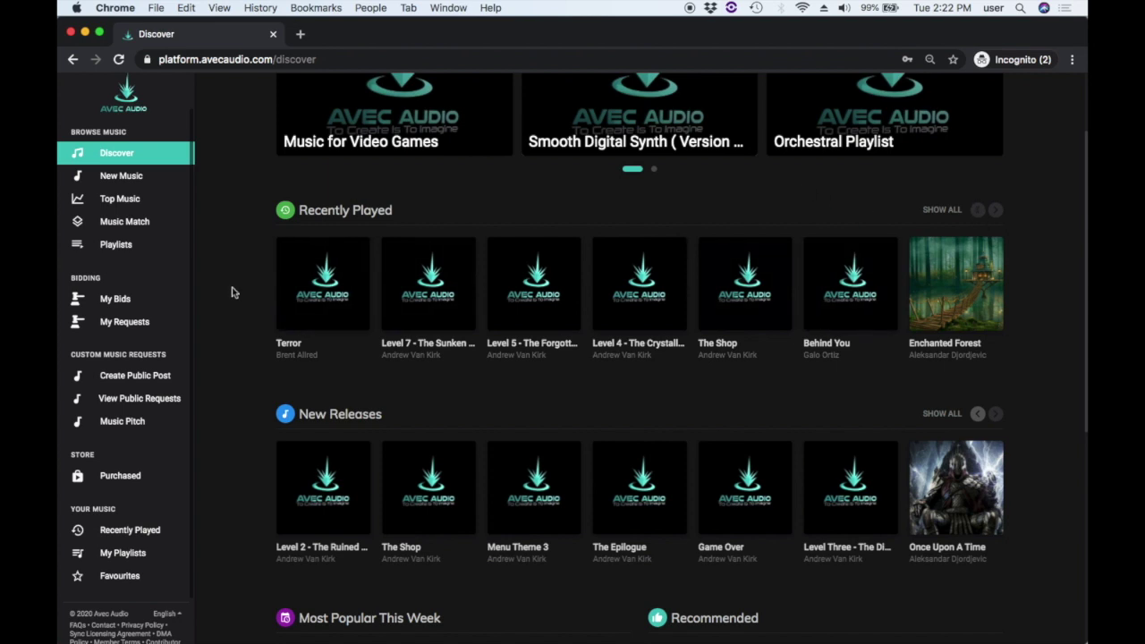
pyautogui.scroll(3, 675, 335)
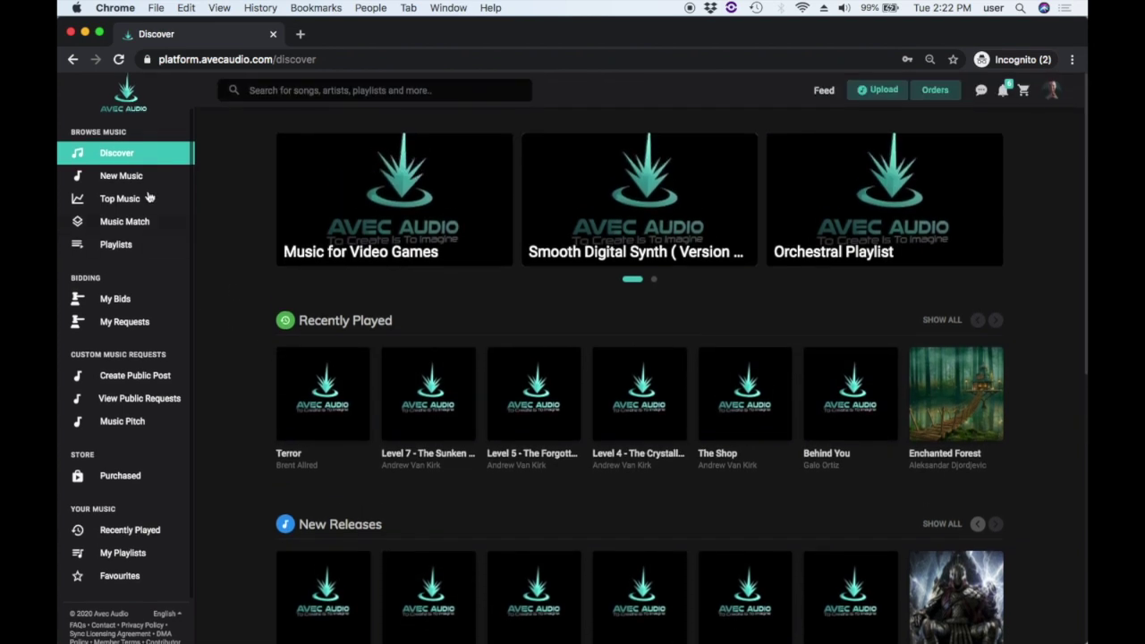
# Open the New Music page and look through Best New Releases and Latest Music
pyautogui.click(140, 177)
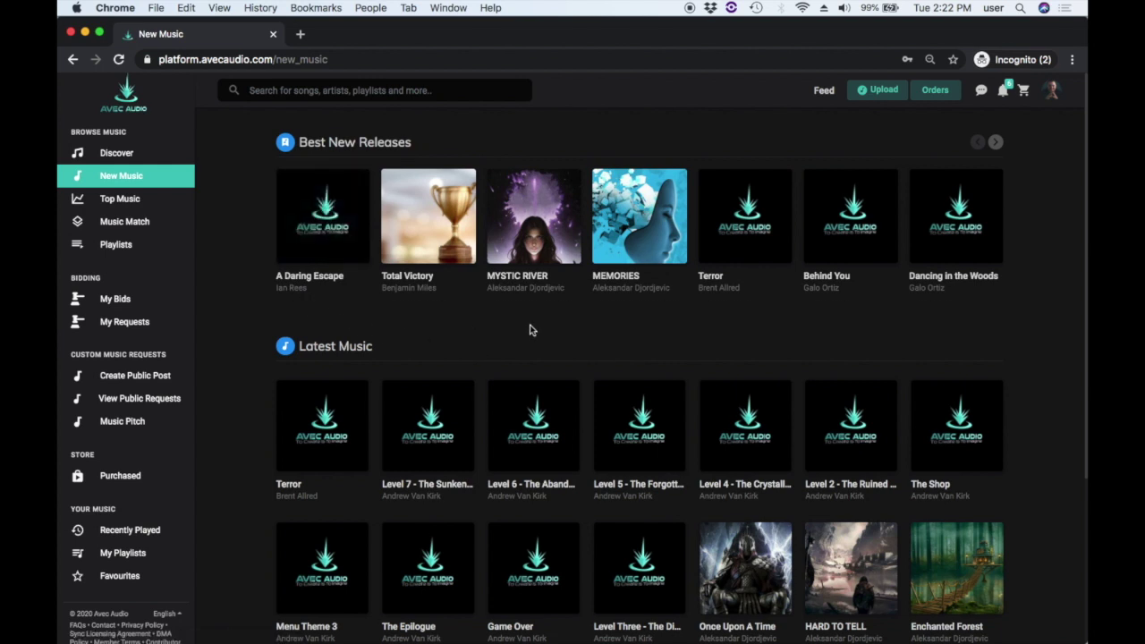
pyautogui.scroll(-1, 529, 330)
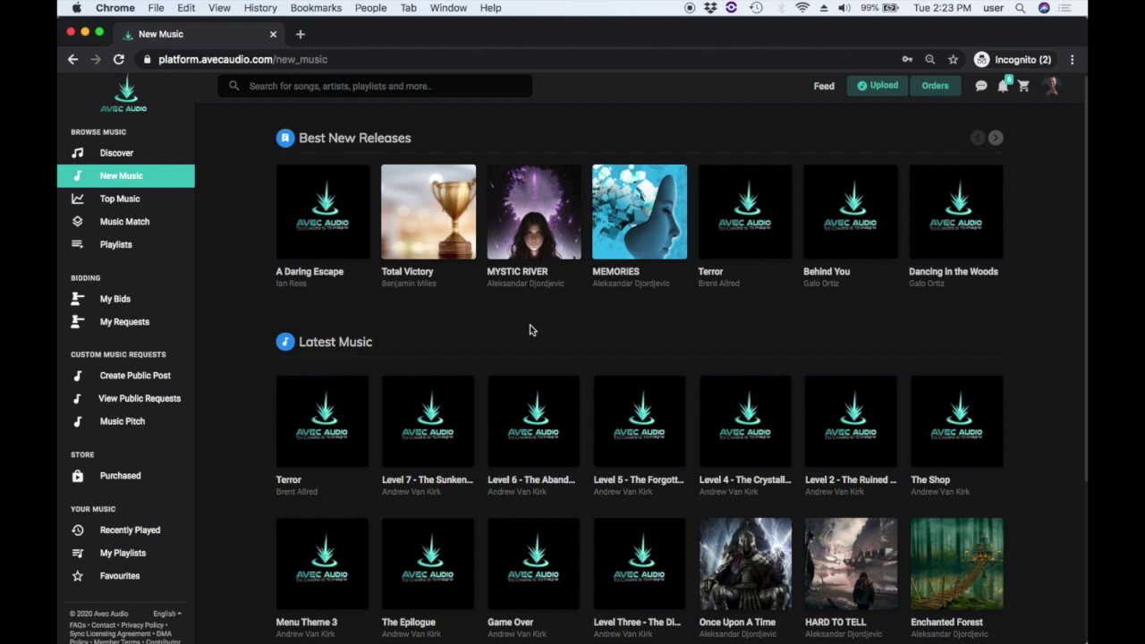
pyautogui.scroll(-2, 530, 330)
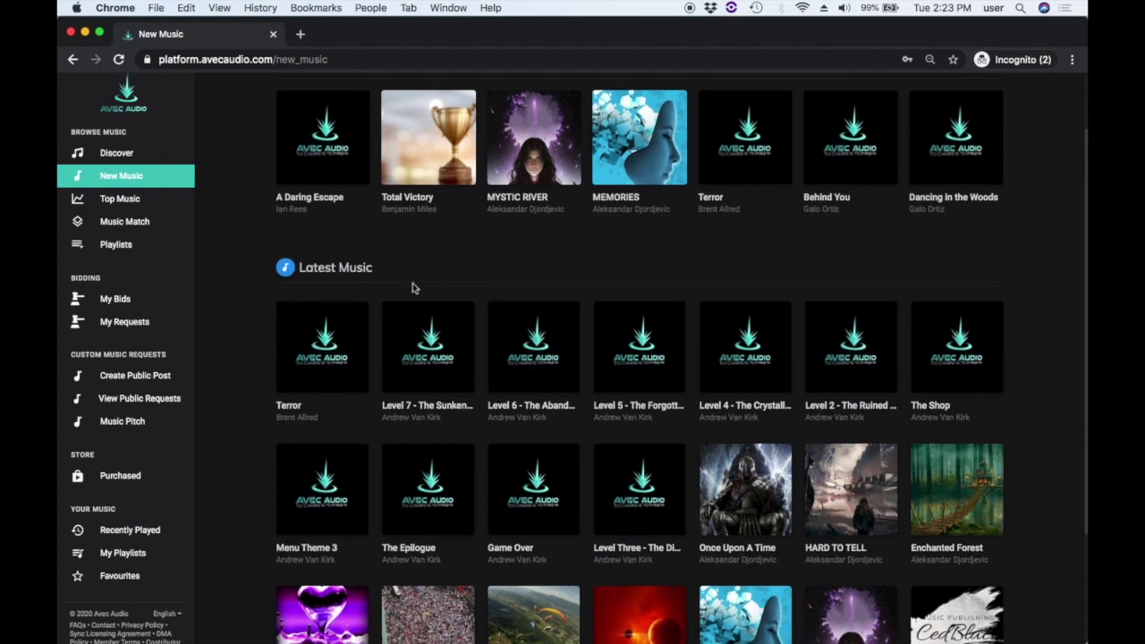
pyautogui.scroll(-4, 1050, 351)
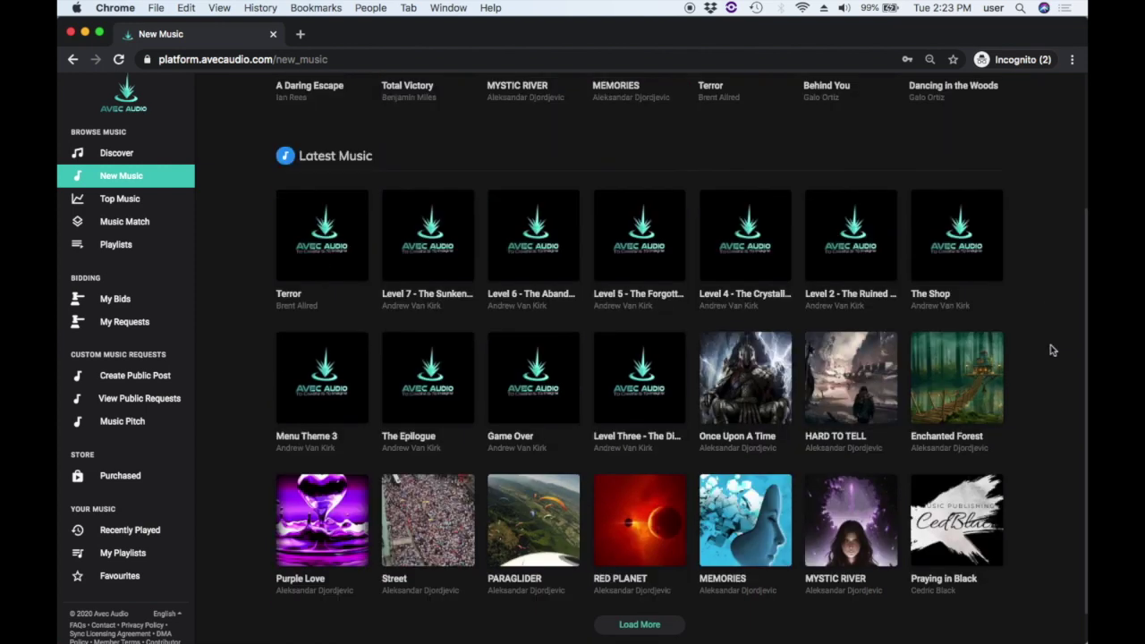
pyautogui.scroll(6, 1050, 351)
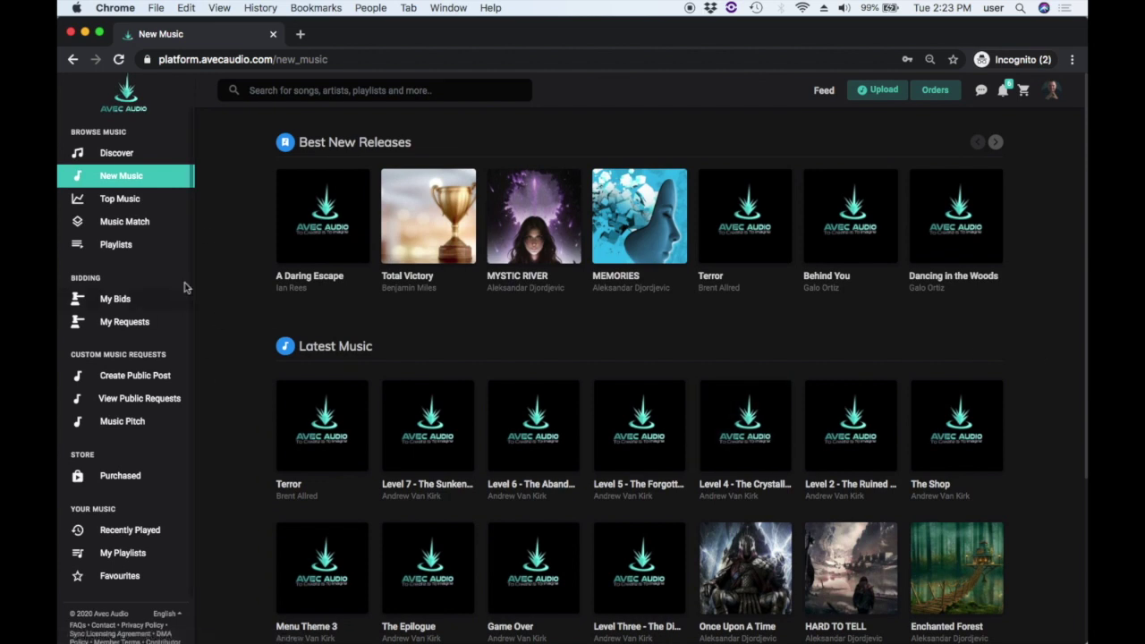
# Open the Top Music page and browse the full Top Songs list with its genre charts
pyautogui.click(131, 203)
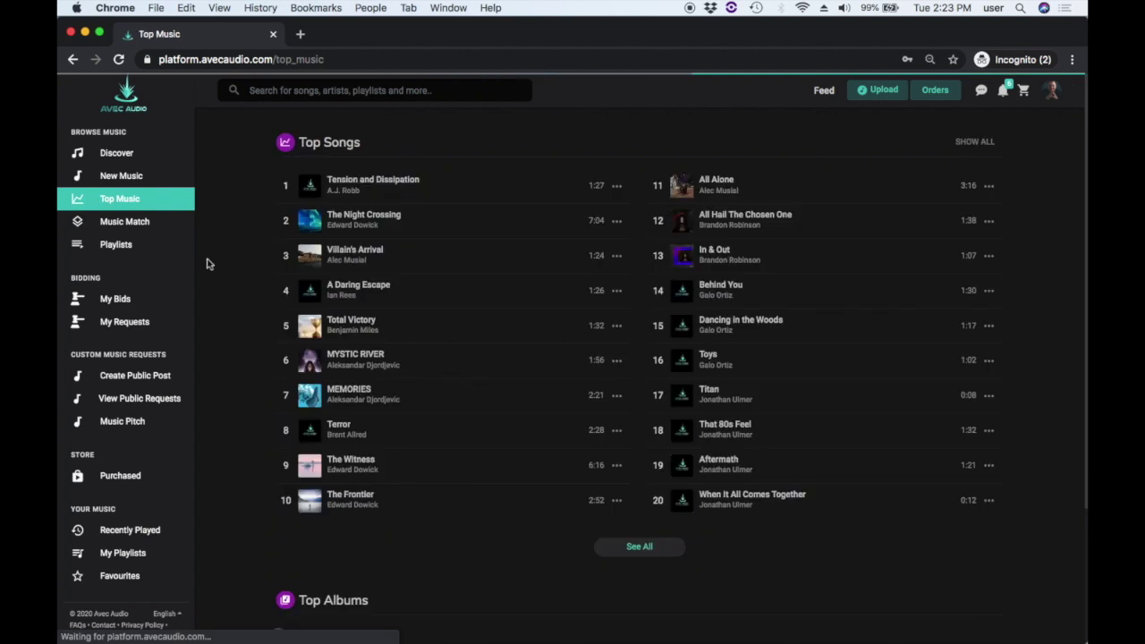
pyautogui.scroll(-1, 234, 222)
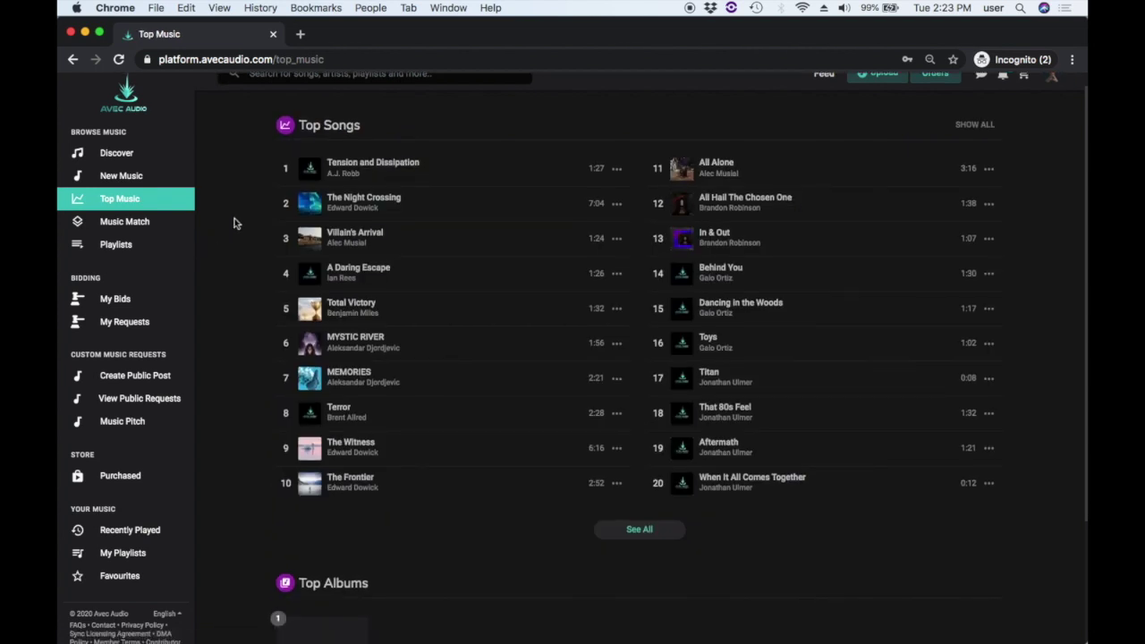
pyautogui.scroll(-2, 779, 579)
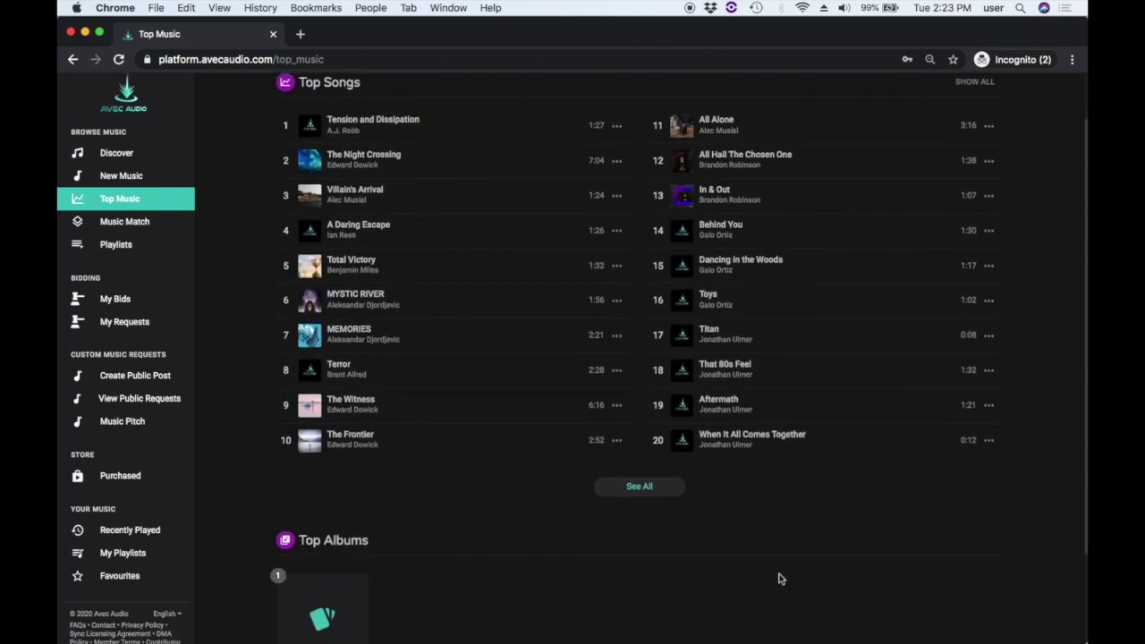
pyautogui.click(640, 487)
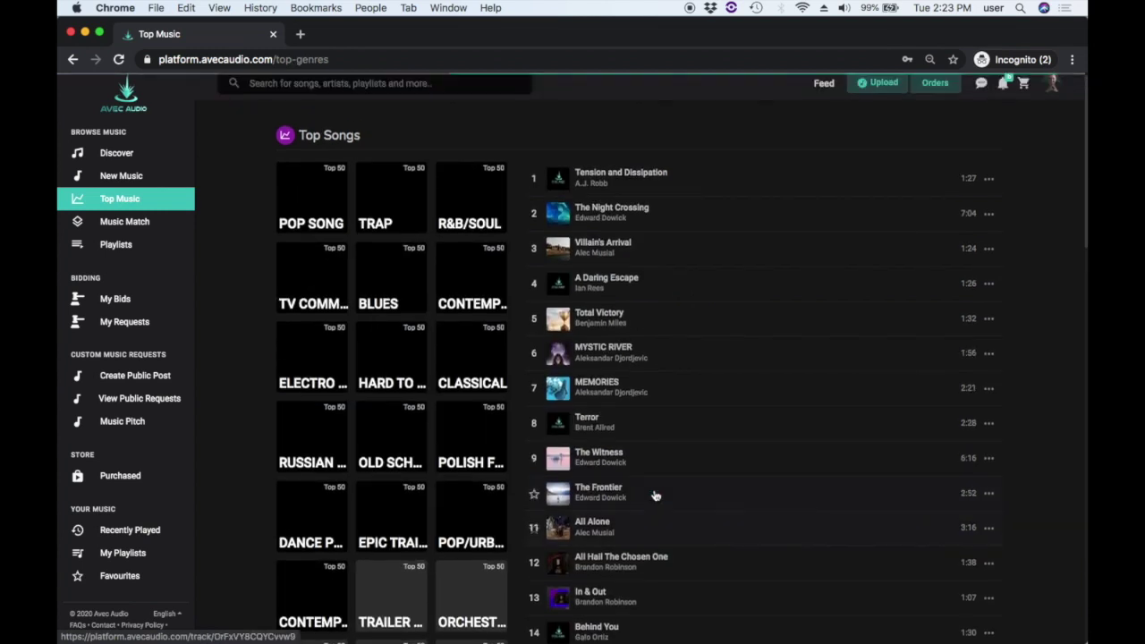
pyautogui.scroll(-8, 804, 515)
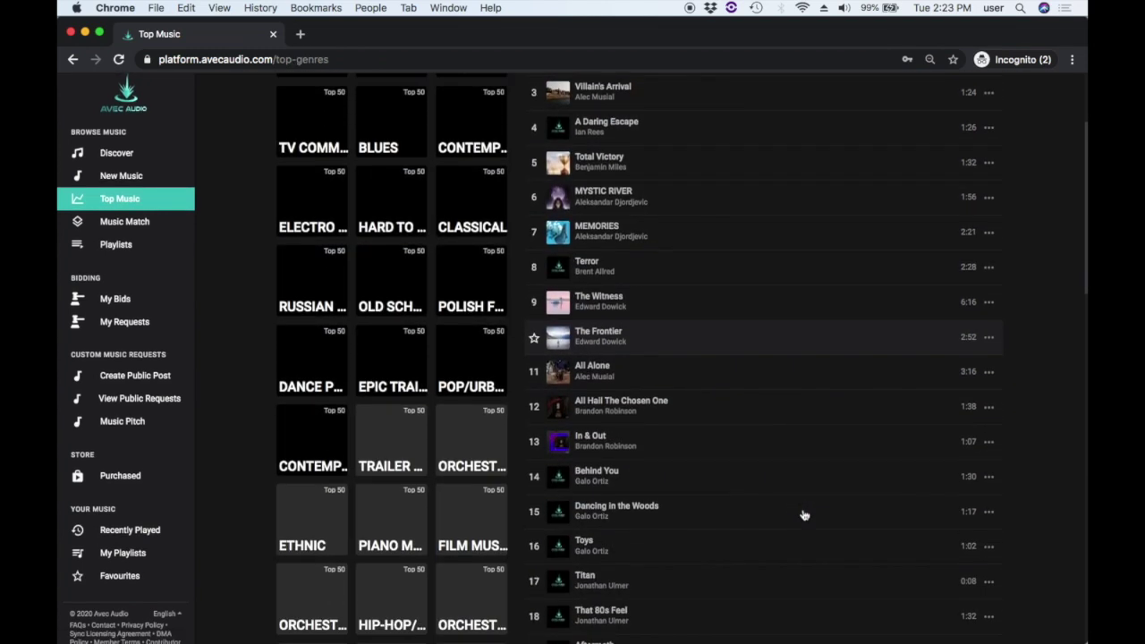
# Examine the ranked tracks and the Top 50 genre tiles throughout the full Top Songs list
pyautogui.scroll(-11, 804, 515)
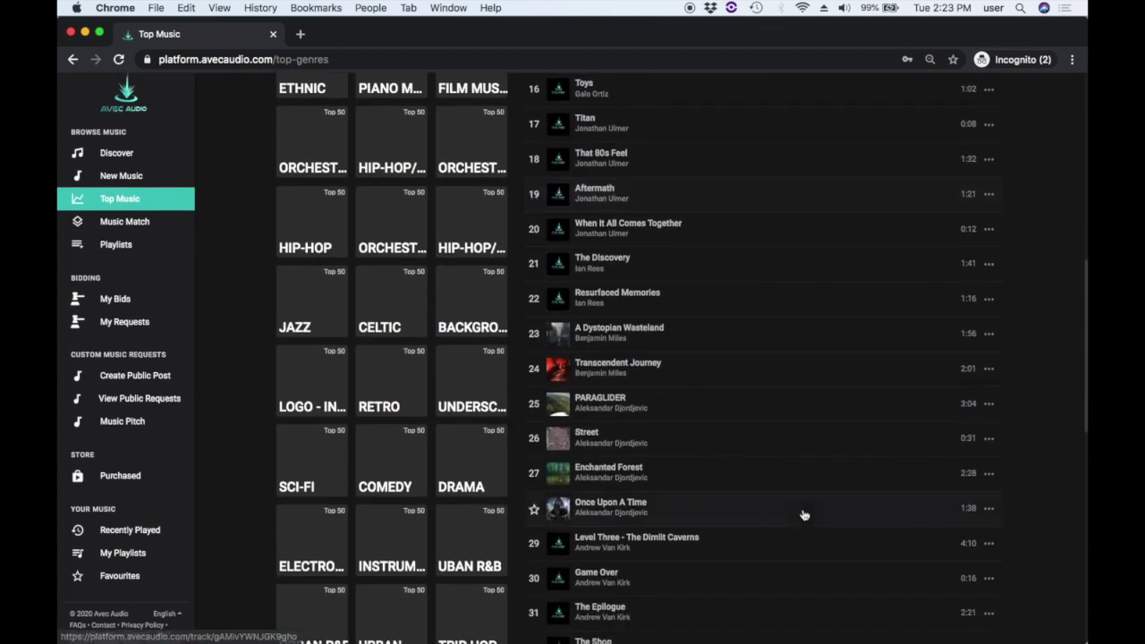
pyautogui.scroll(8, 804, 515)
pyautogui.scroll(11, 804, 515)
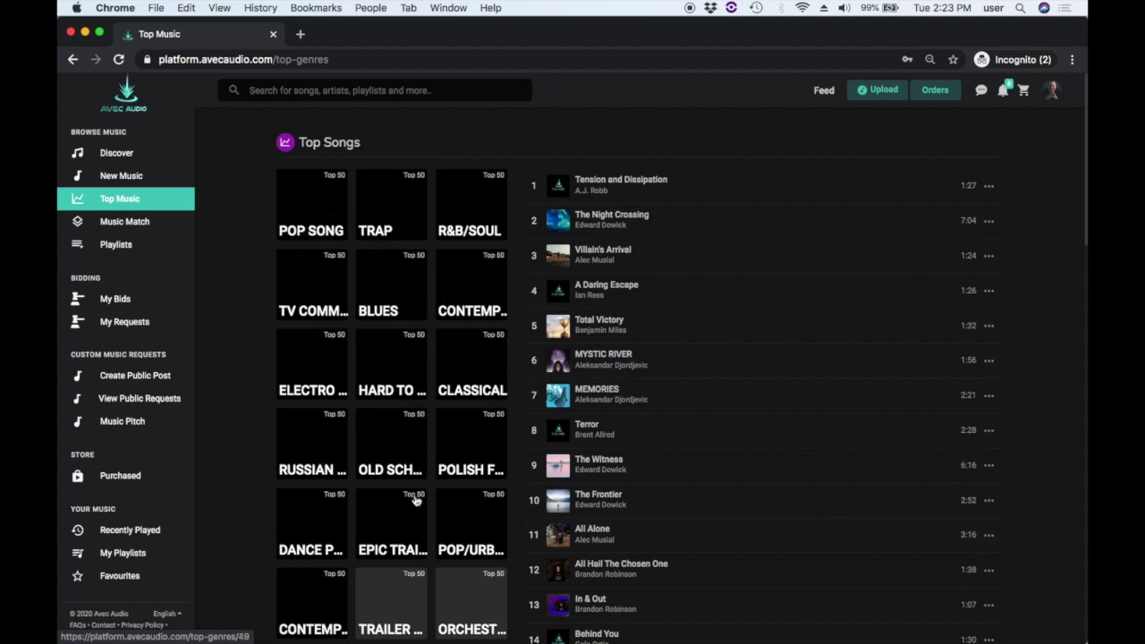
pyautogui.scroll(-5, 415, 501)
pyautogui.scroll(-12, 415, 501)
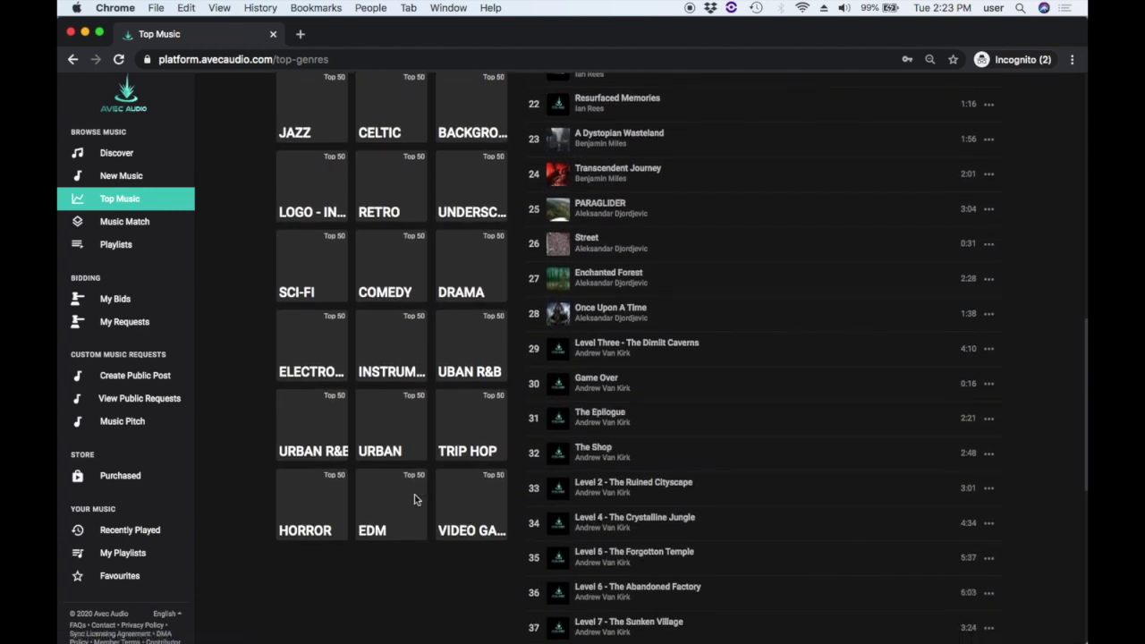
pyautogui.scroll(17, 415, 499)
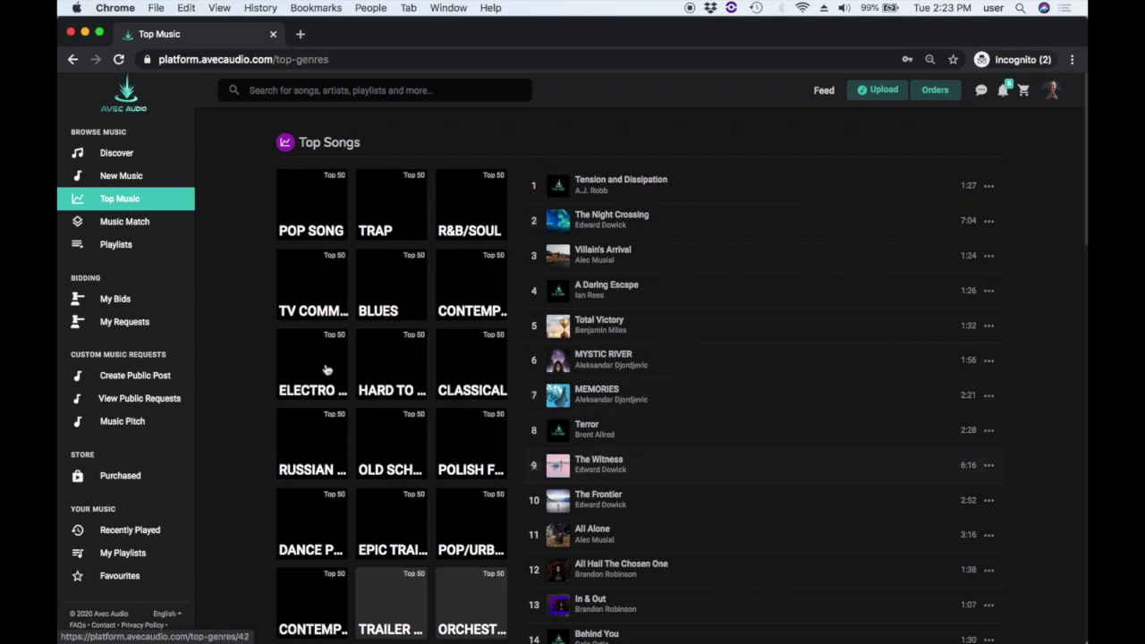
# Return to the Top Music overview and look over its Top Songs and Top Albums sections
pyautogui.click(145, 206)
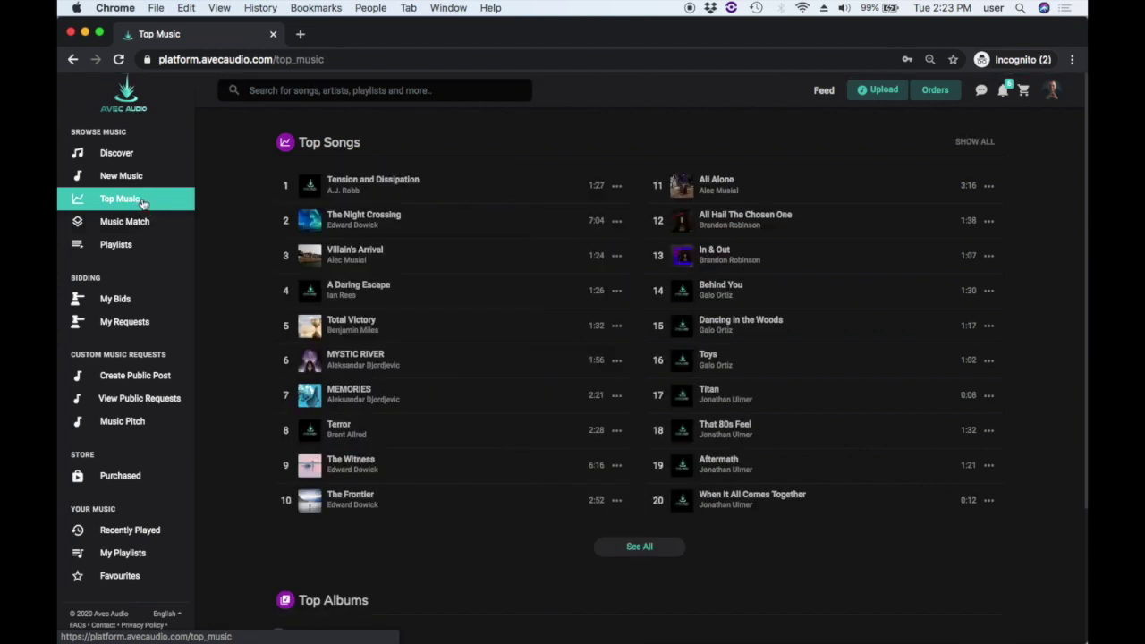
pyautogui.scroll(-3, 469, 420)
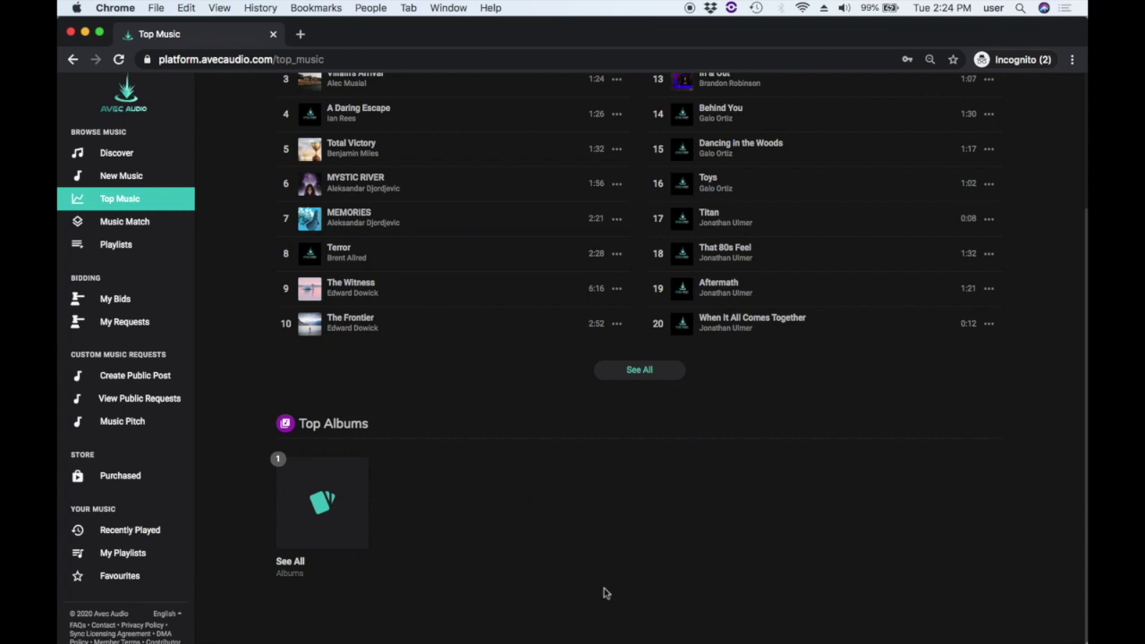
pyautogui.scroll(5, 644, 515)
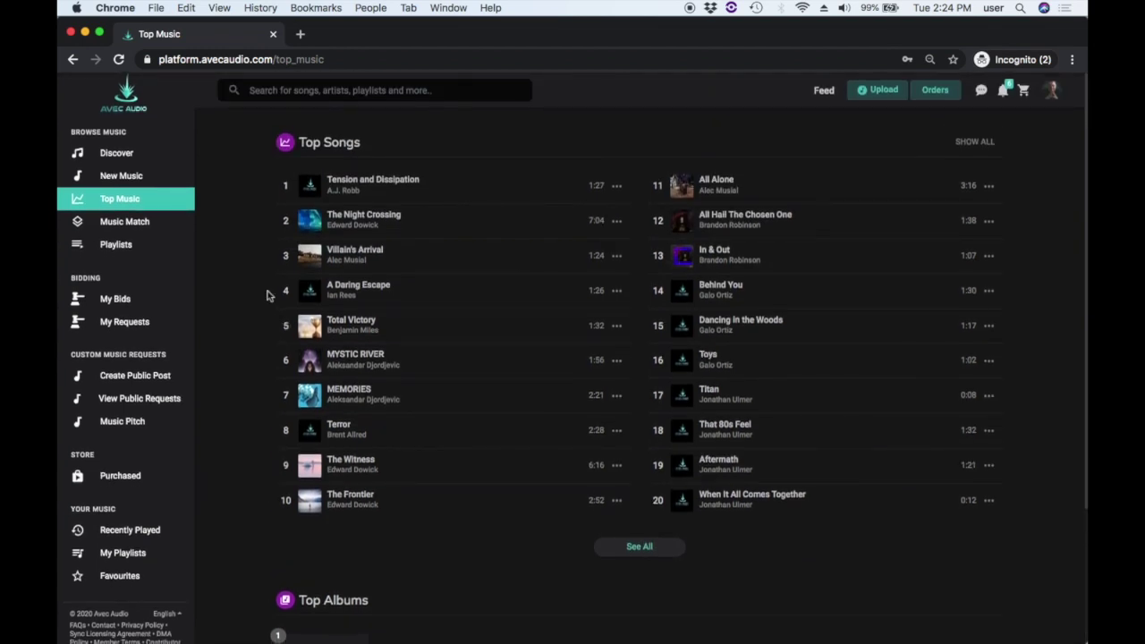
# Open Music Match and look through the available genres
pyautogui.click(152, 223)
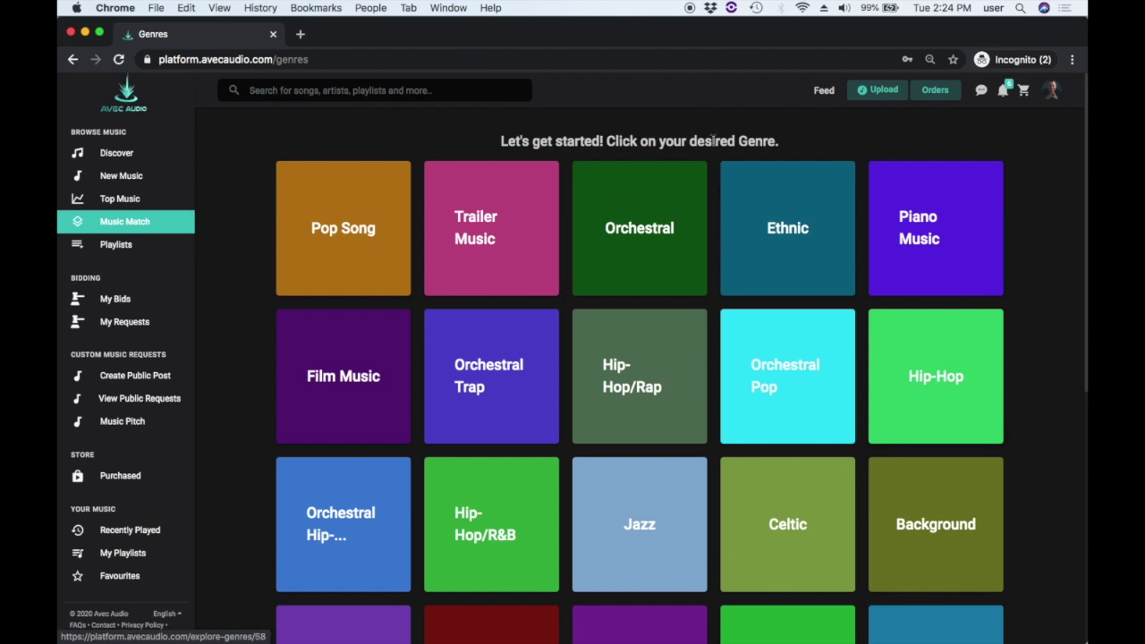
pyautogui.scroll(-5, 659, 516)
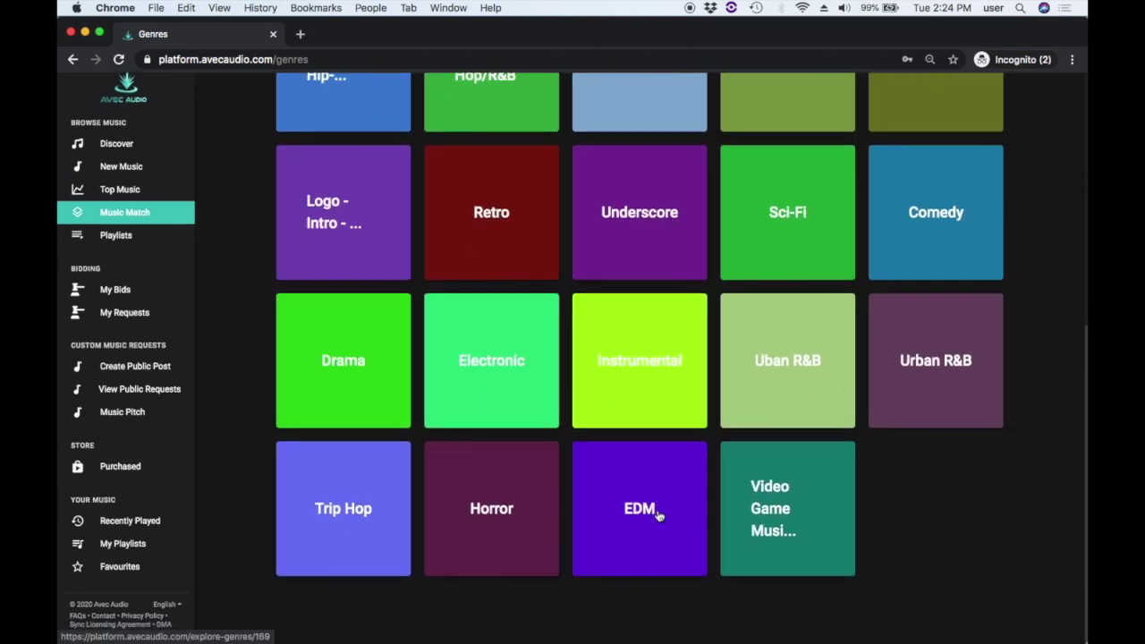
pyautogui.scroll(4, 656, 519)
pyautogui.scroll(3, 659, 516)
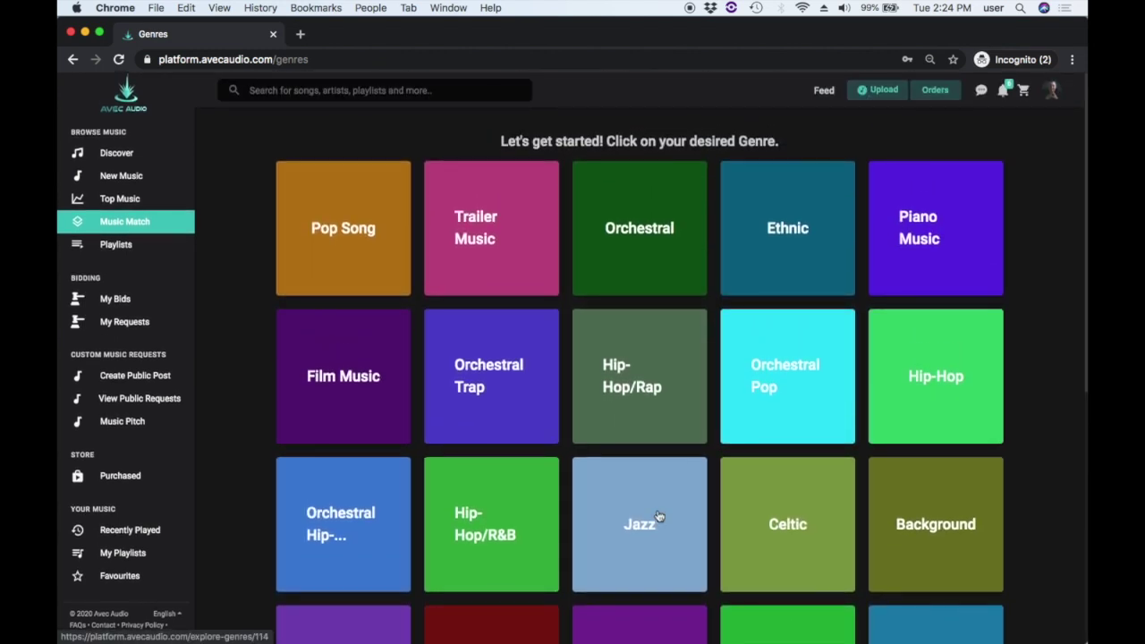
# Choose the Orchestral genre and review its subcategories and latest songs
pyautogui.click(637, 233)
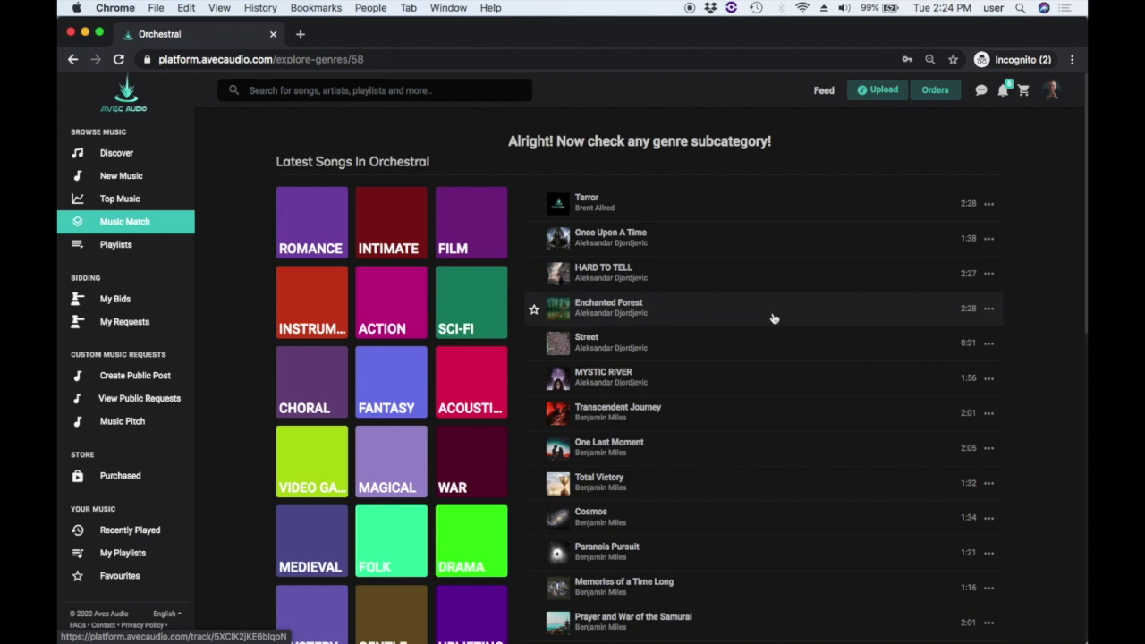
pyautogui.scroll(-10, 774, 319)
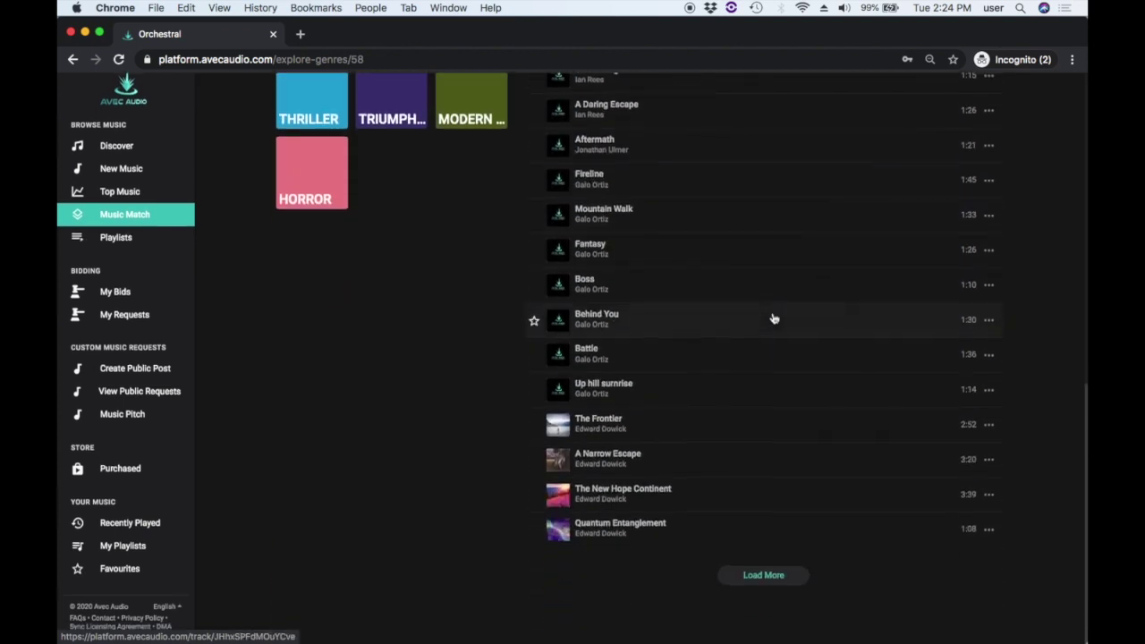
pyautogui.scroll(10, 817, 340)
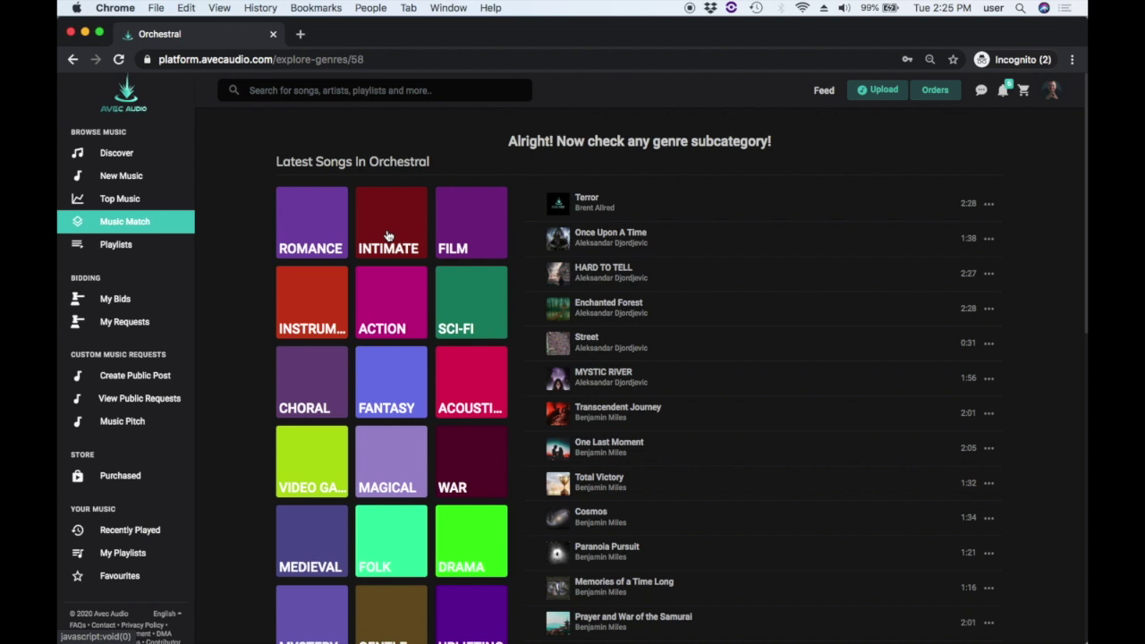
pyautogui.scroll(-5, 374, 444)
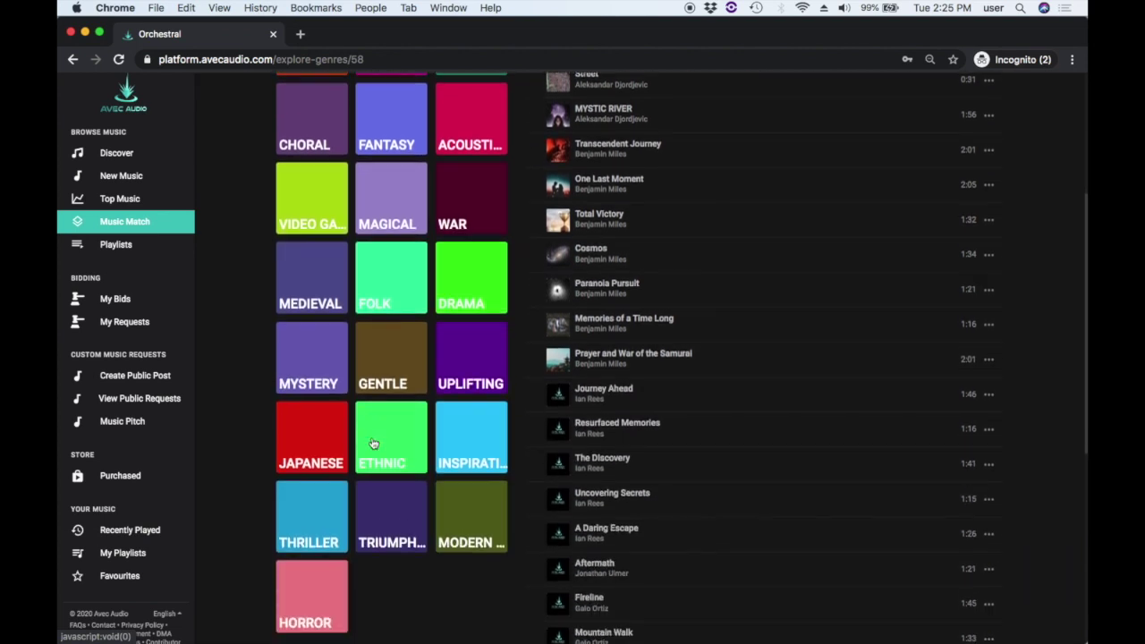
pyautogui.scroll(5, 374, 444)
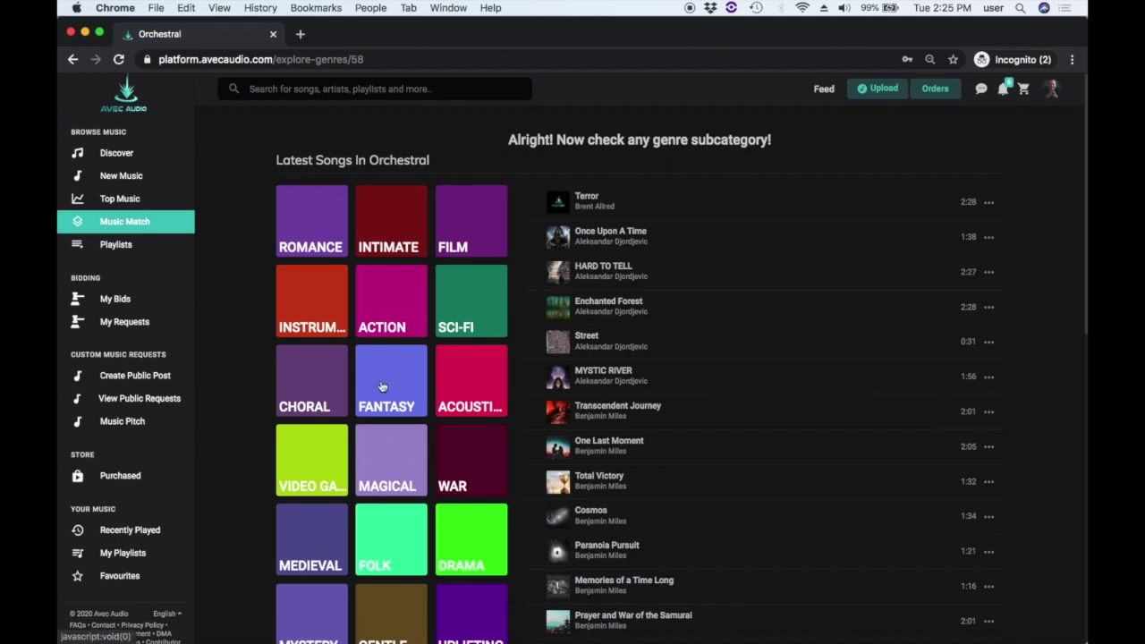
# Narrow the Orchestral songs to the Romance and Action subcategories and continue to the precise filters
pyautogui.click(329, 232)
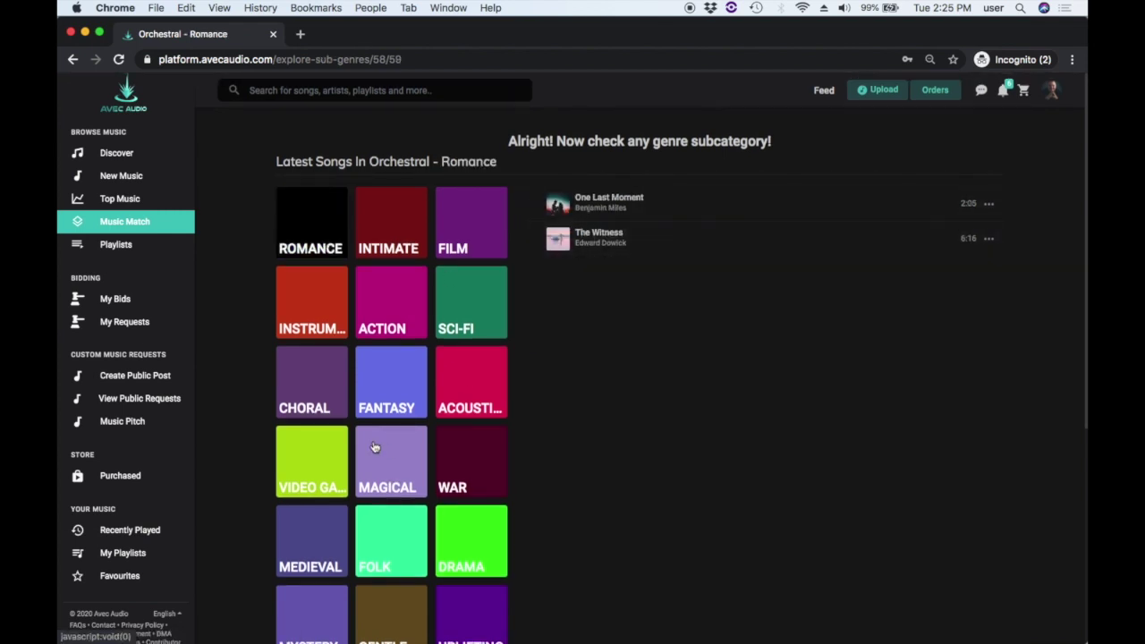
pyautogui.click(399, 324)
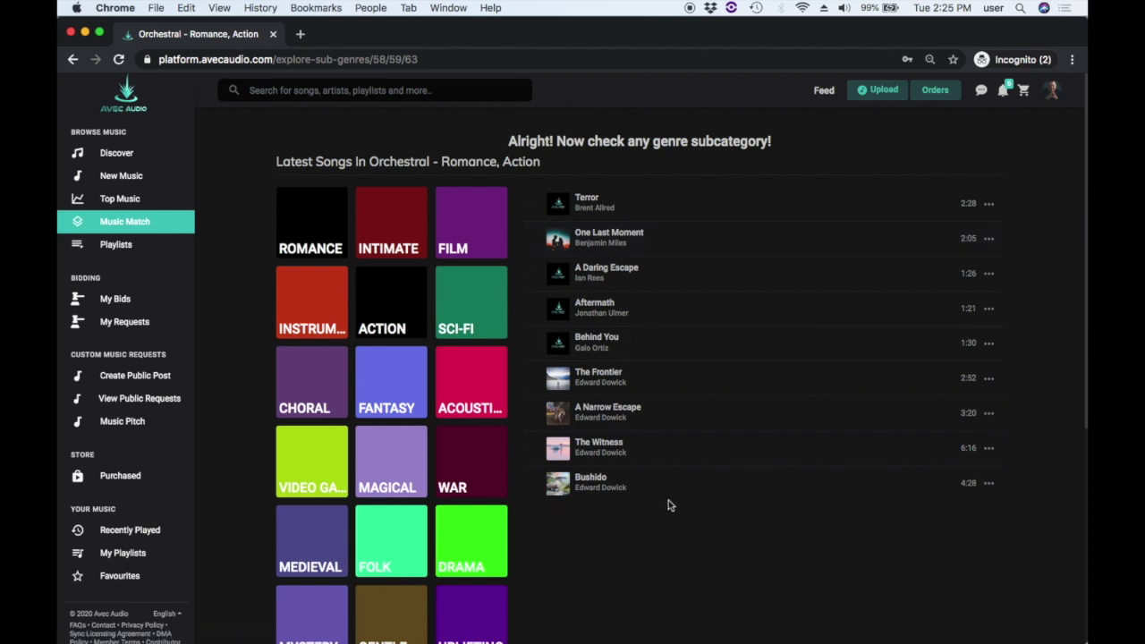
pyautogui.scroll(-3, 376, 529)
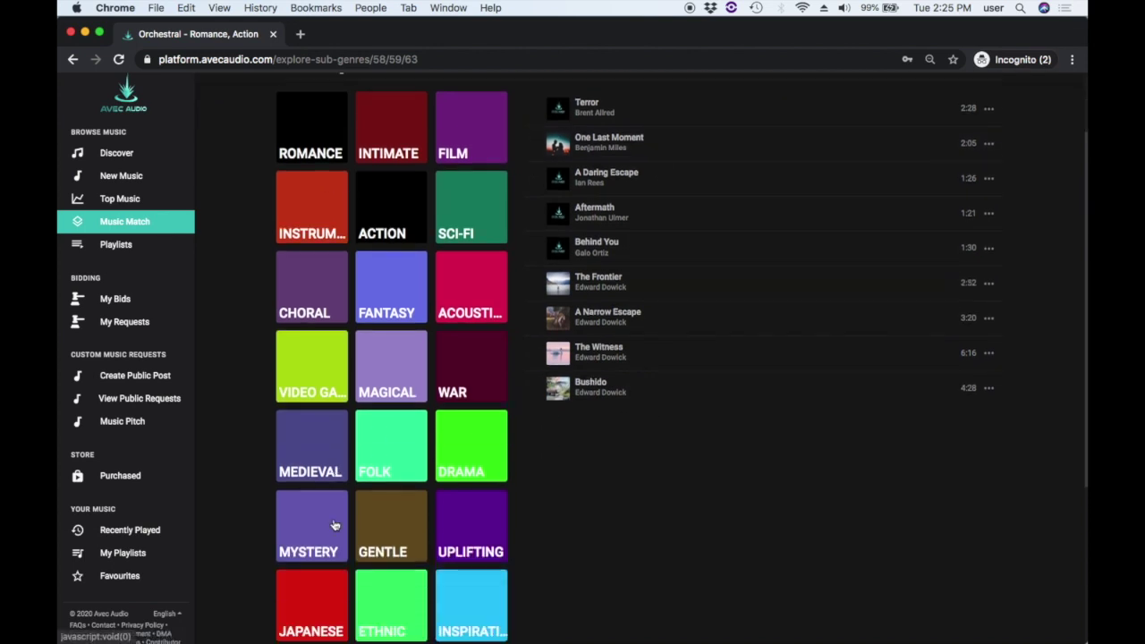
pyautogui.scroll(3, 638, 430)
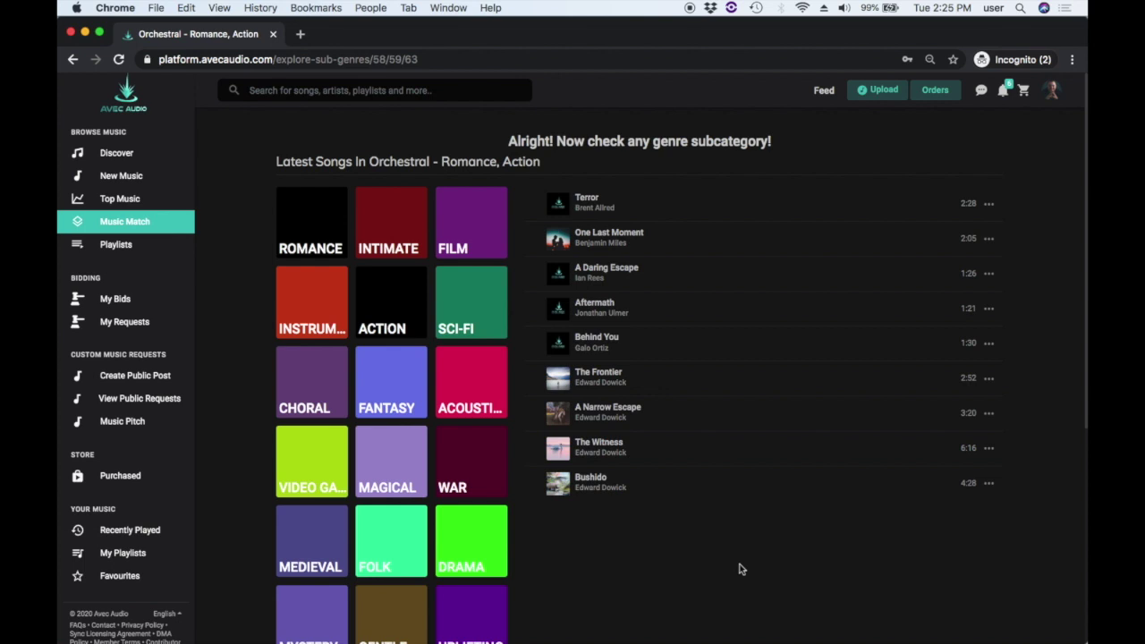
pyautogui.scroll(-5, 739, 569)
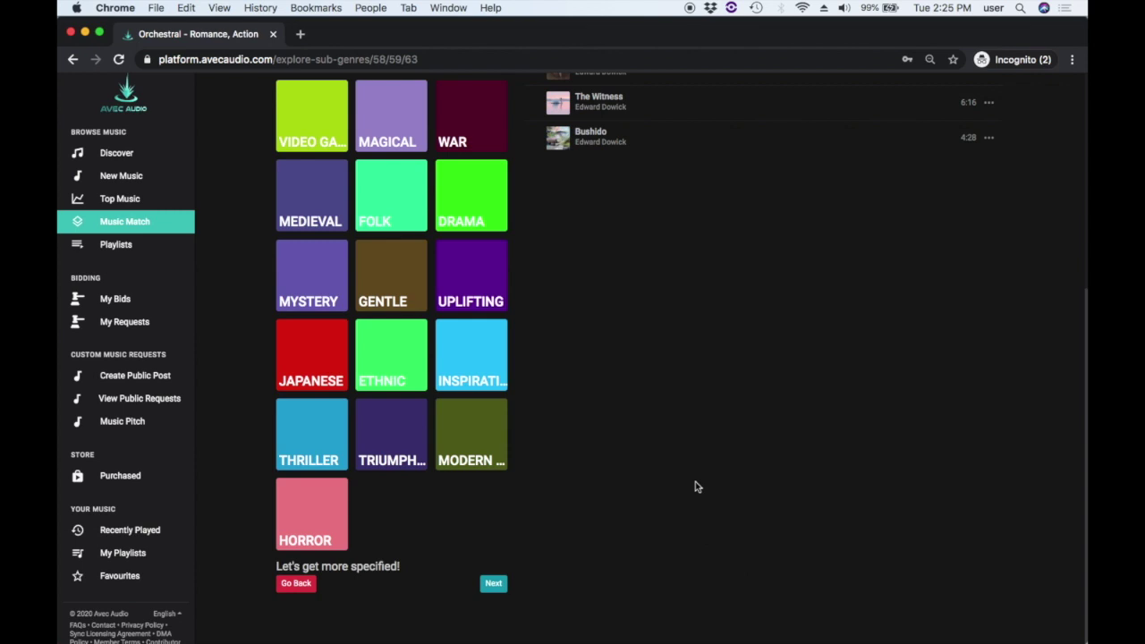
pyautogui.click(490, 586)
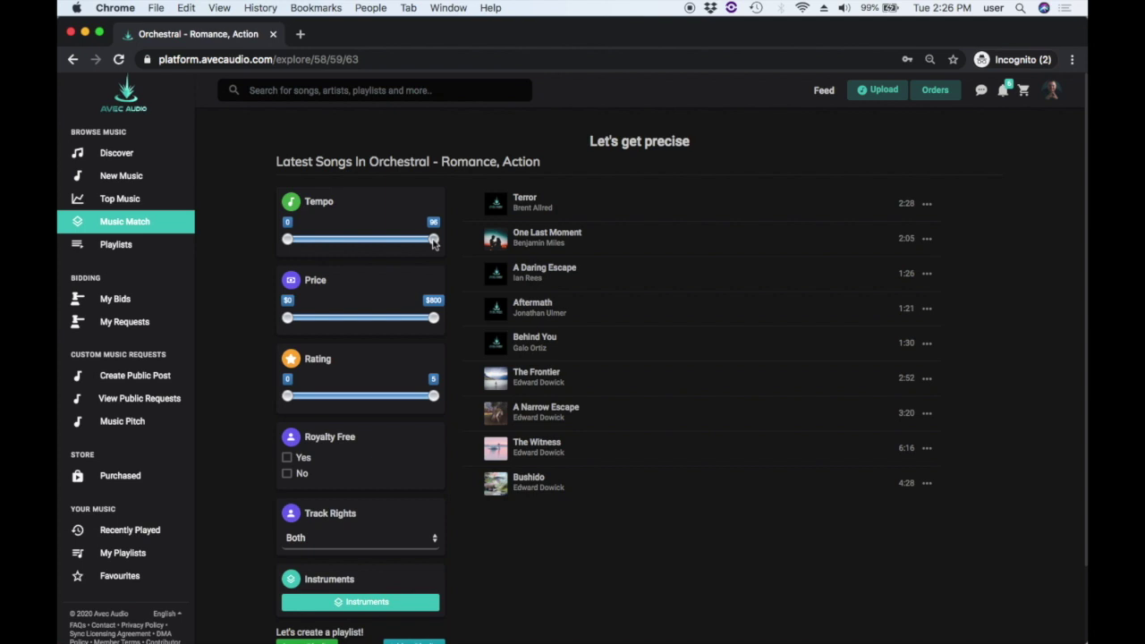
# Try limiting the maximum tempo to 80 and restore the tempo range to 0–96
pyautogui.moveTo(434, 240); pyautogui.dragTo(438, 242)
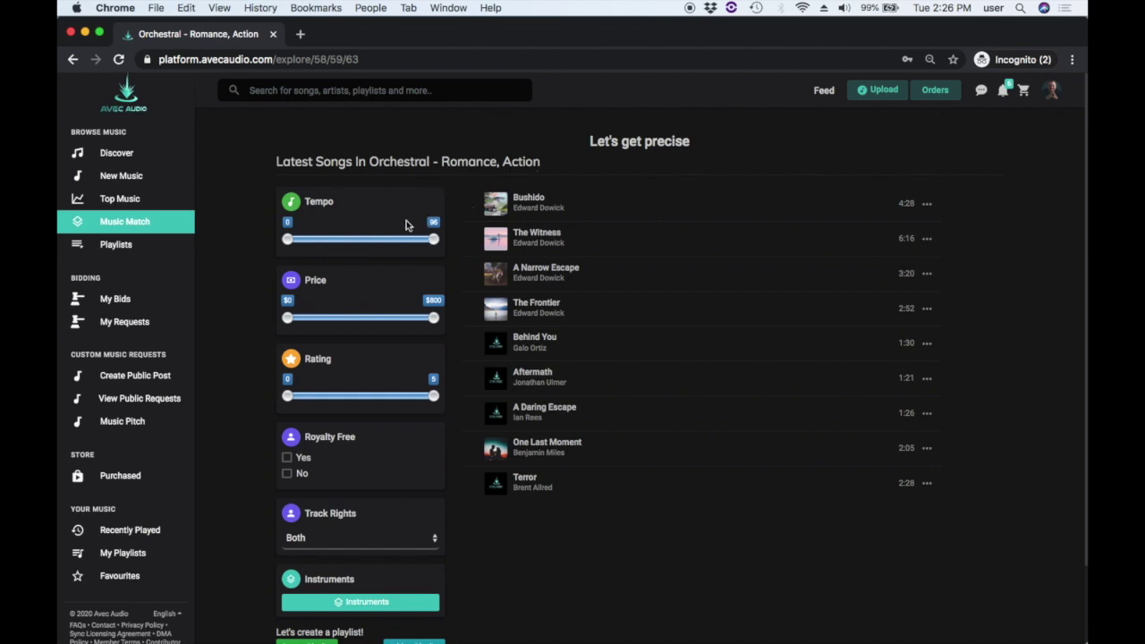
pyautogui.moveTo(434, 240); pyautogui.dragTo(409, 242)
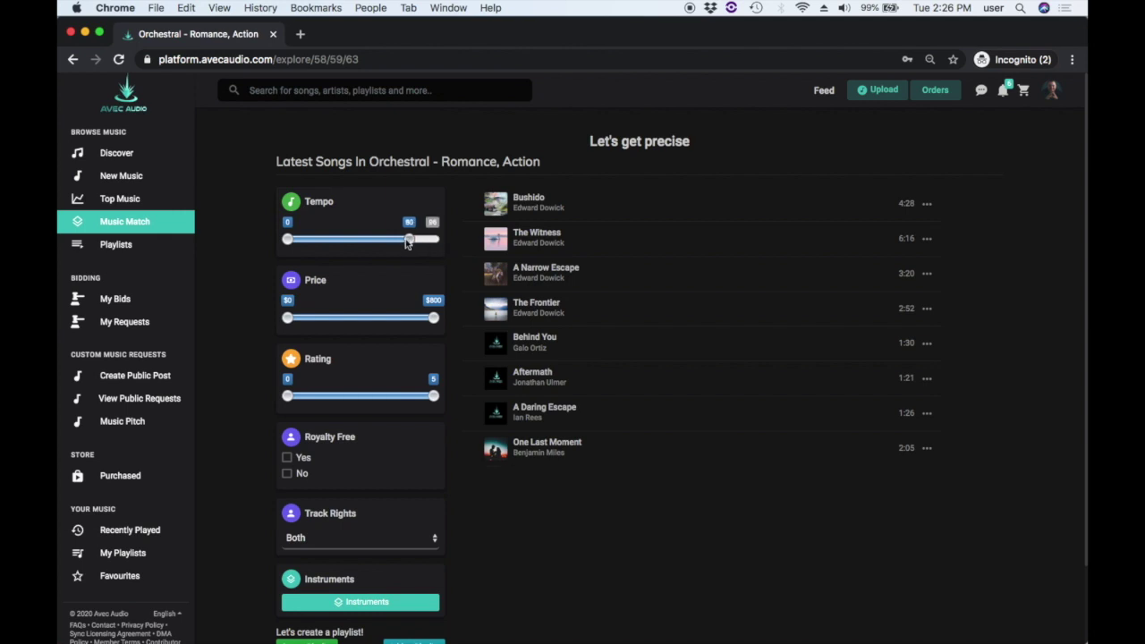
pyautogui.moveTo(408, 242); pyautogui.dragTo(442, 243)
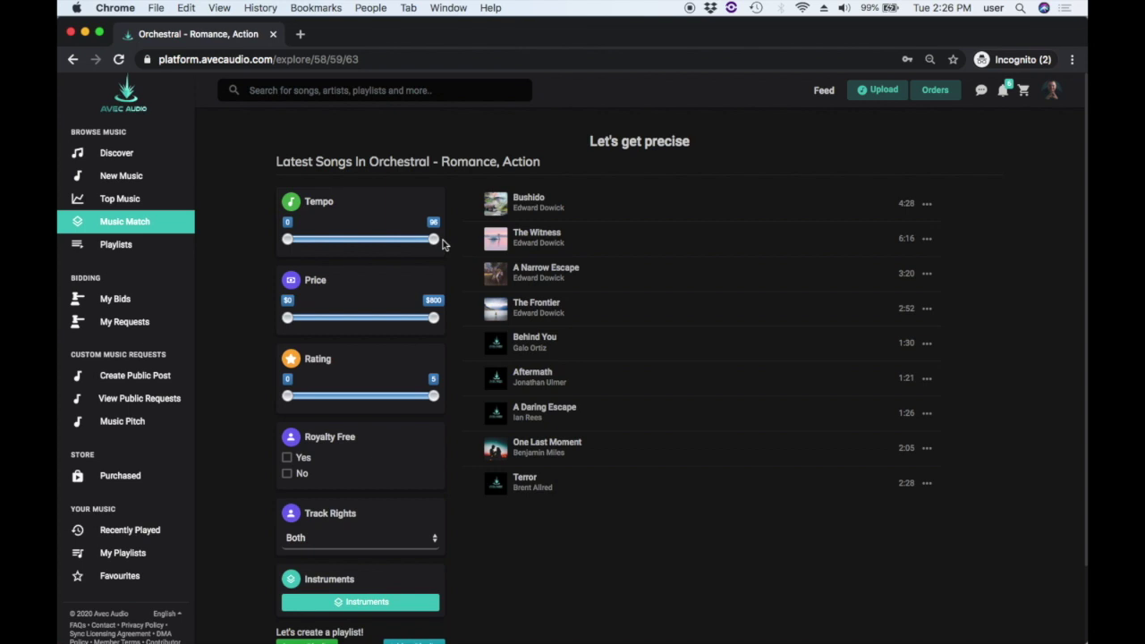
# Set the price range to $0–$530, trying a $301 minimum on the way, and keep the maximum rating at 5
pyautogui.moveTo(433, 318); pyautogui.dragTo(387, 324)
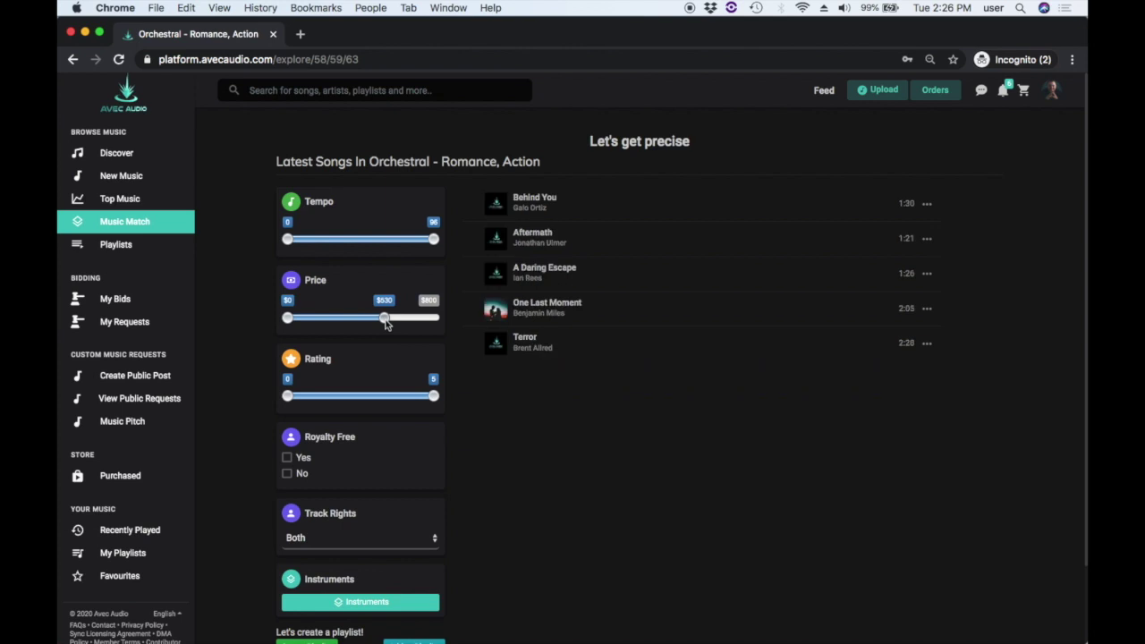
pyautogui.moveTo(287, 317); pyautogui.dragTo(345, 324)
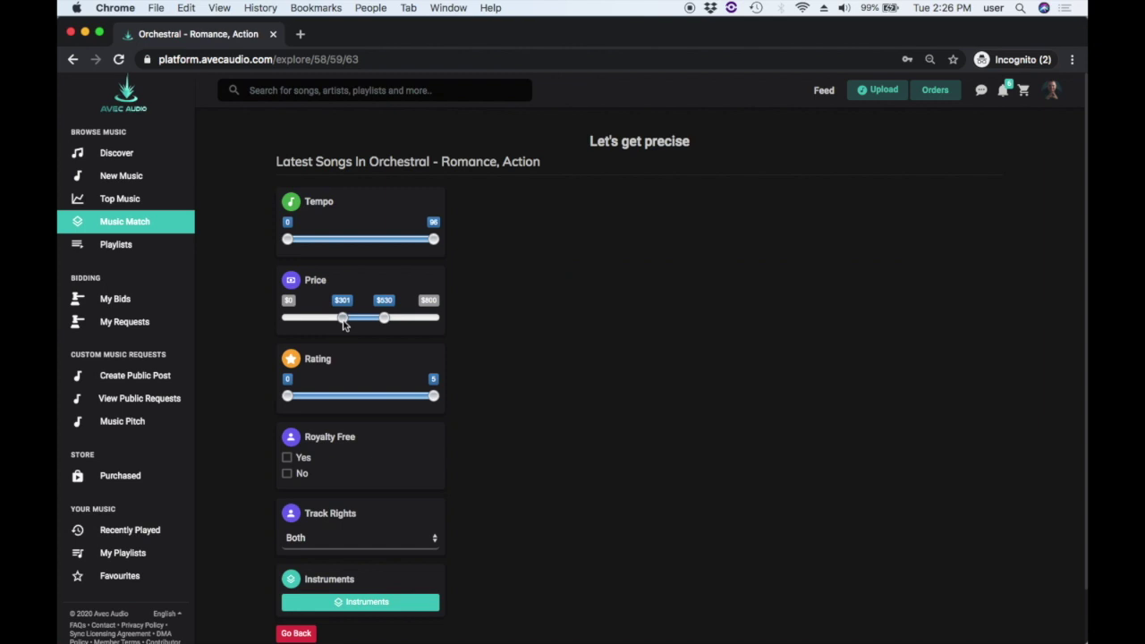
pyautogui.moveTo(344, 324); pyautogui.dragTo(269, 328)
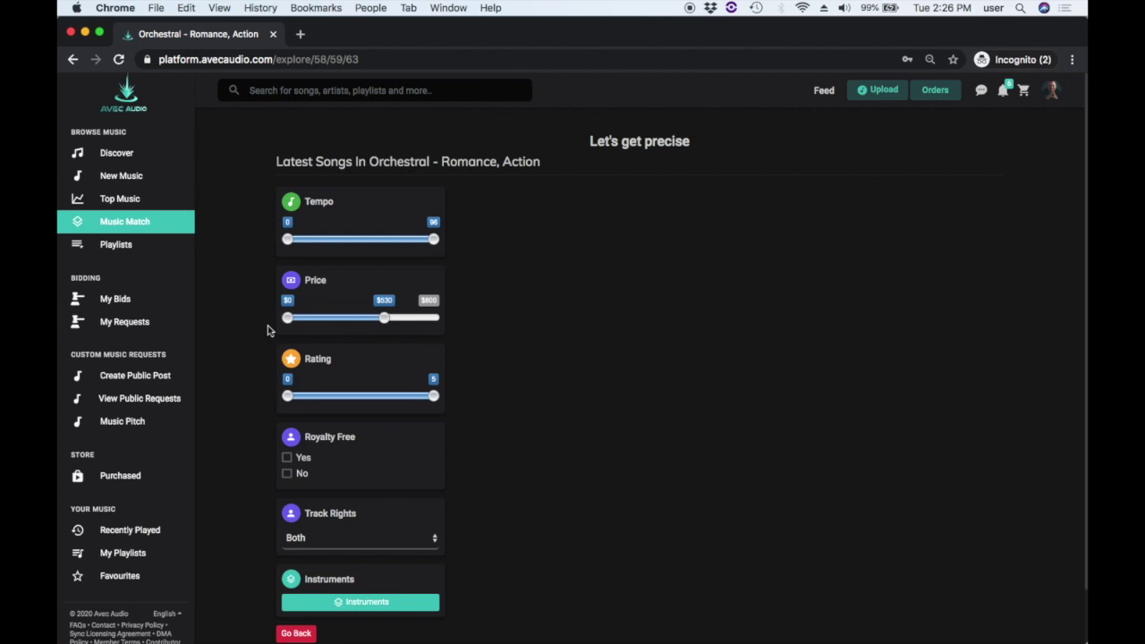
pyautogui.scroll(-1, 394, 374)
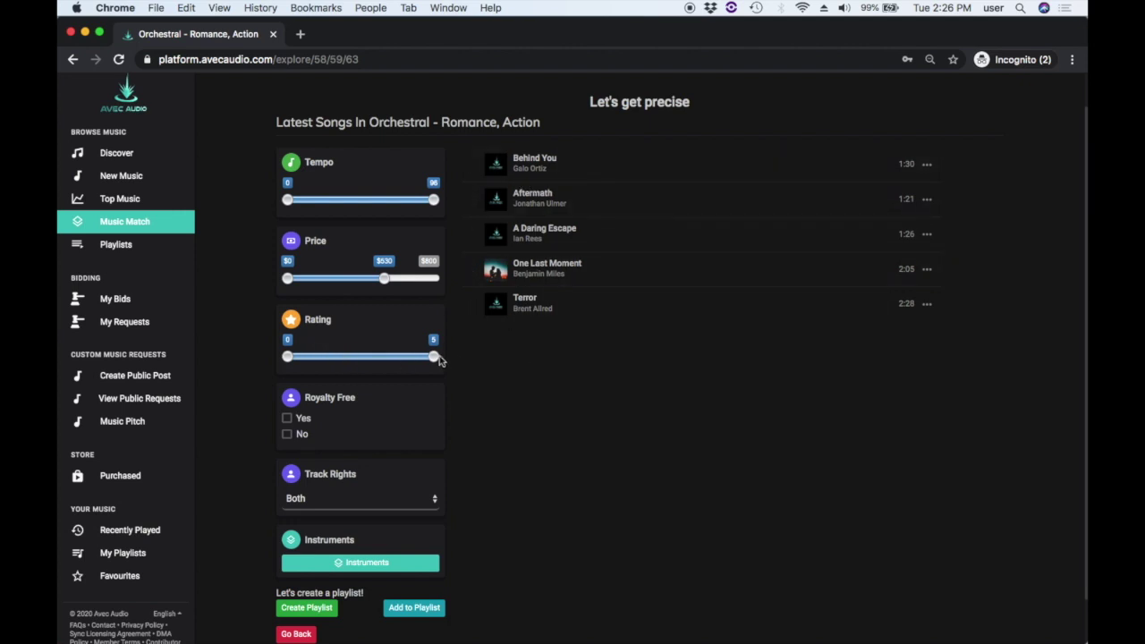
pyautogui.moveTo(434, 358); pyautogui.dragTo(456, 365)
# Restrict the matching songs to royalty-free tracks and set the track rights to Non Exclusive
pyautogui.scroll(-1, 421, 432)
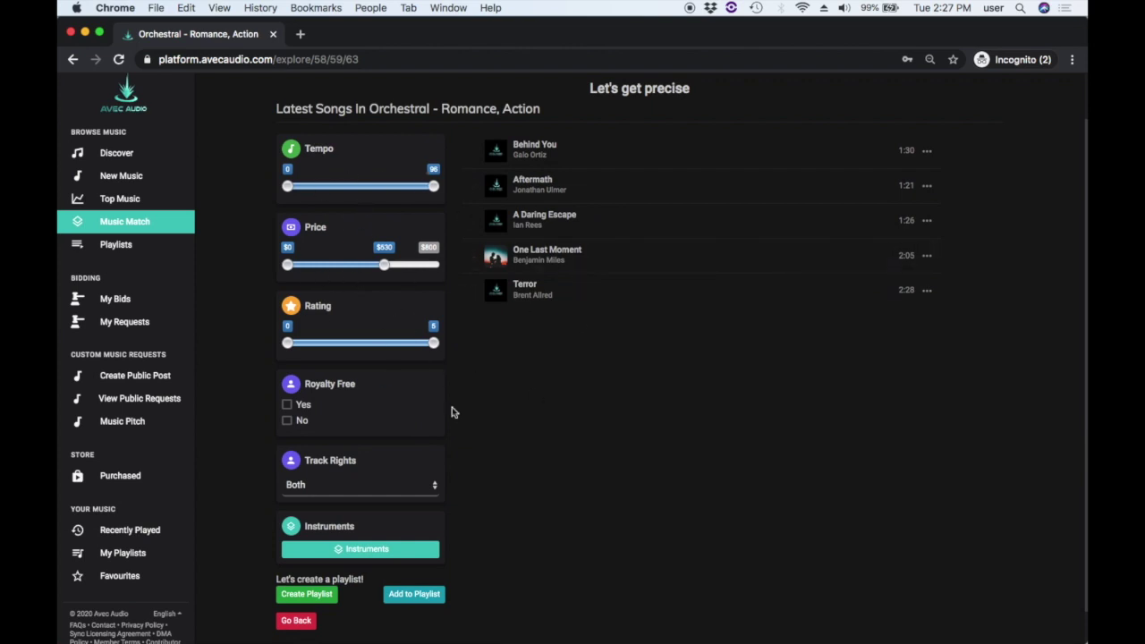
pyautogui.scroll(-2, 452, 407)
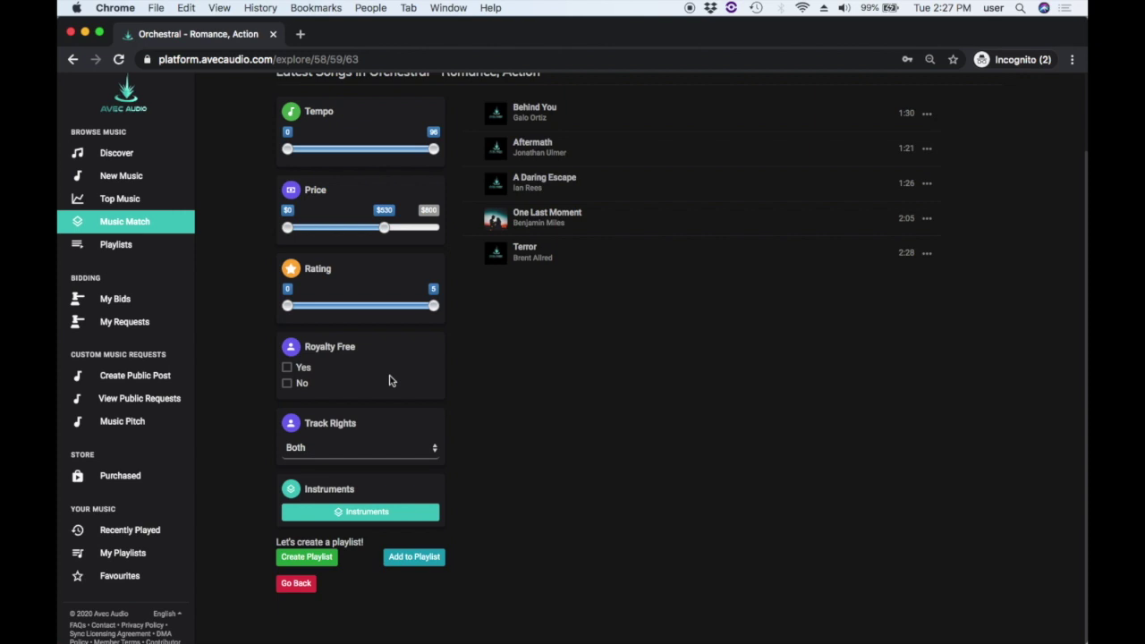
pyautogui.click(289, 369)
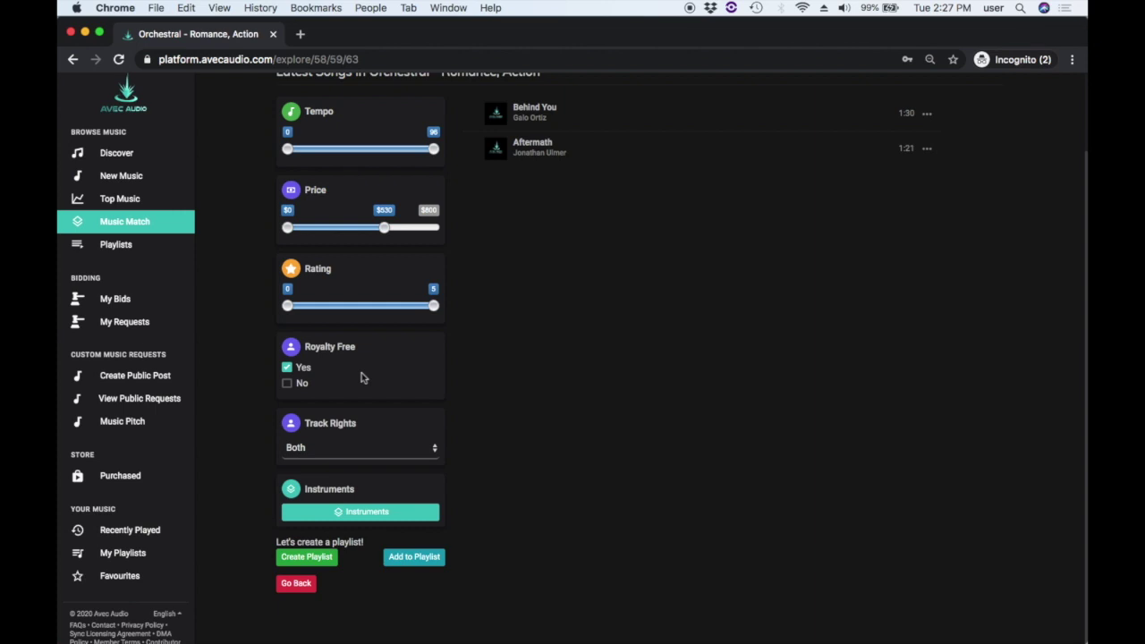
pyautogui.scroll(2, 554, 310)
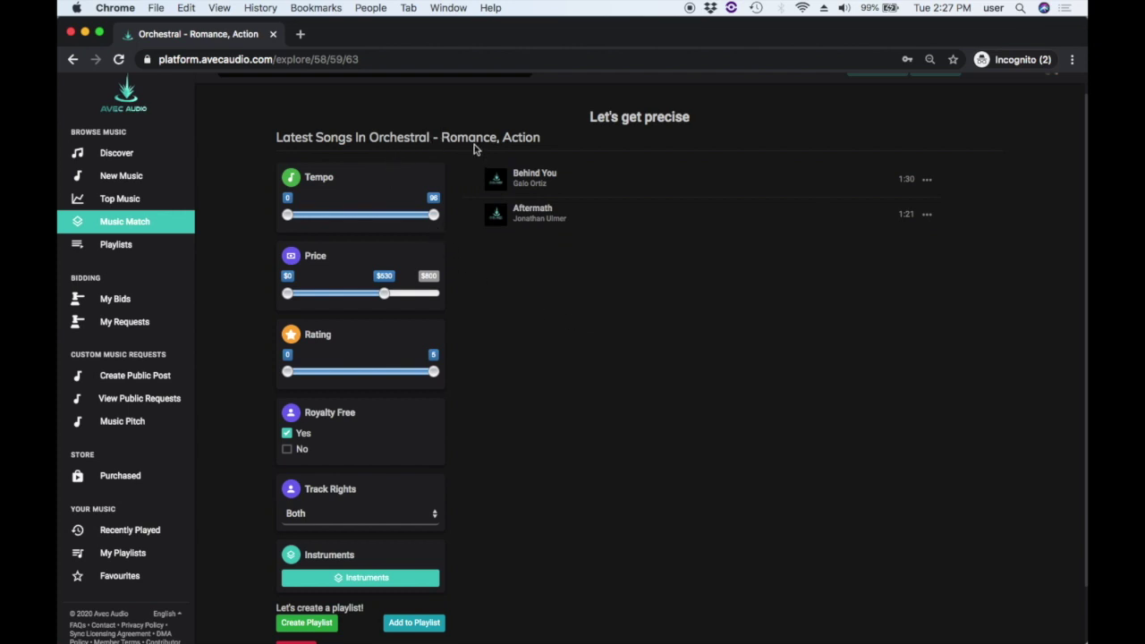
pyautogui.scroll(-2, 523, 294)
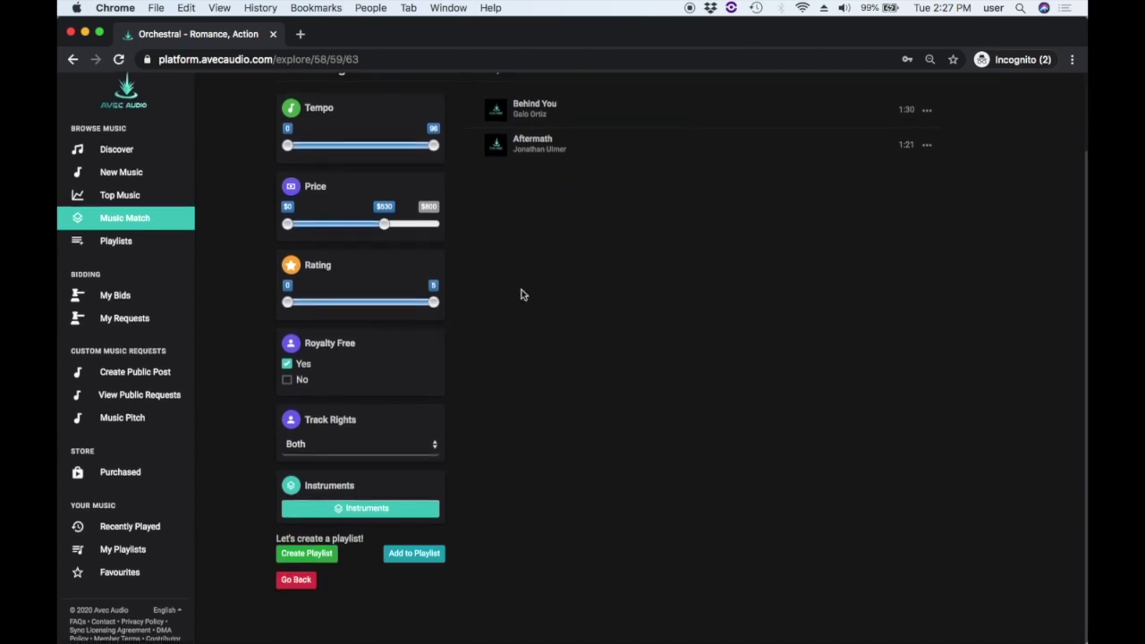
pyautogui.click(378, 453)
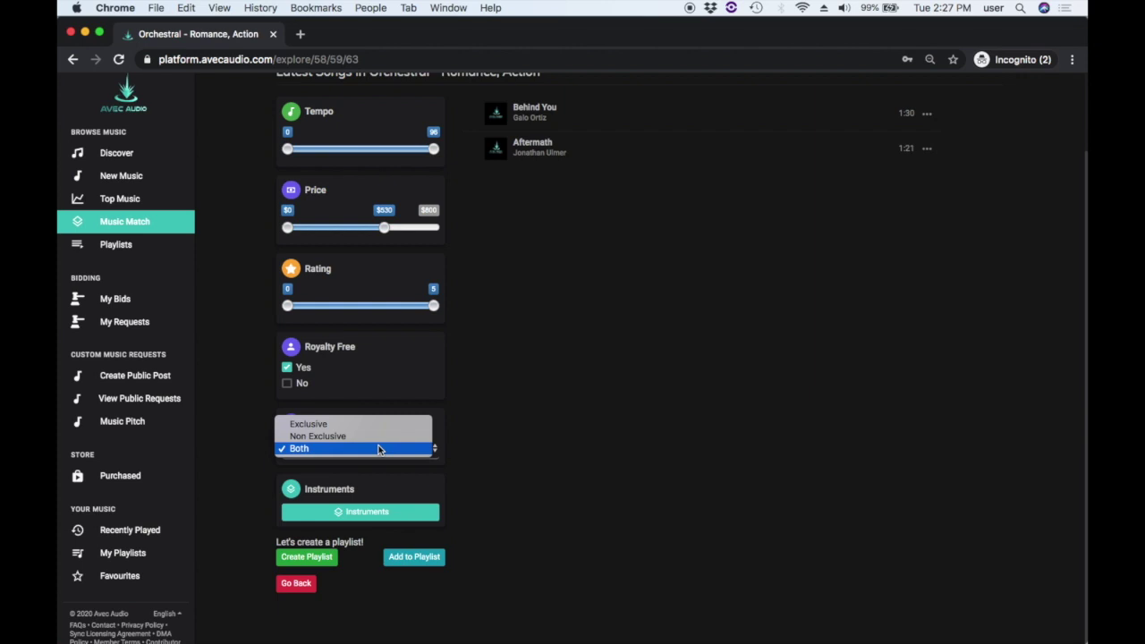
pyautogui.click(380, 437)
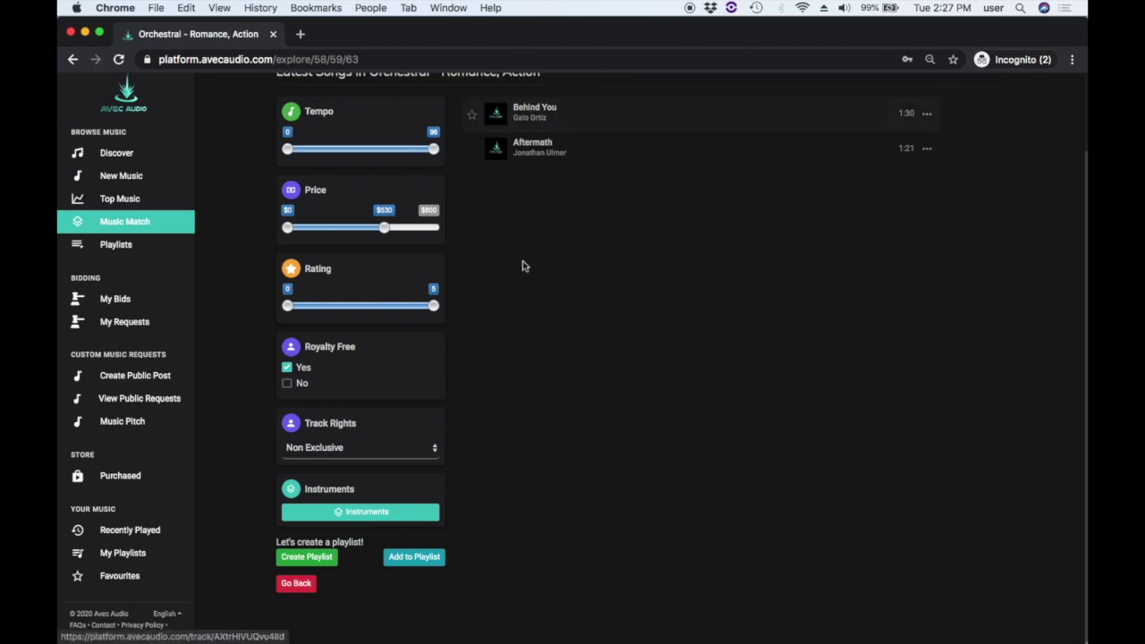
# Try limiting the track rights to Exclusive and restore Non Exclusive
pyautogui.click(383, 449)
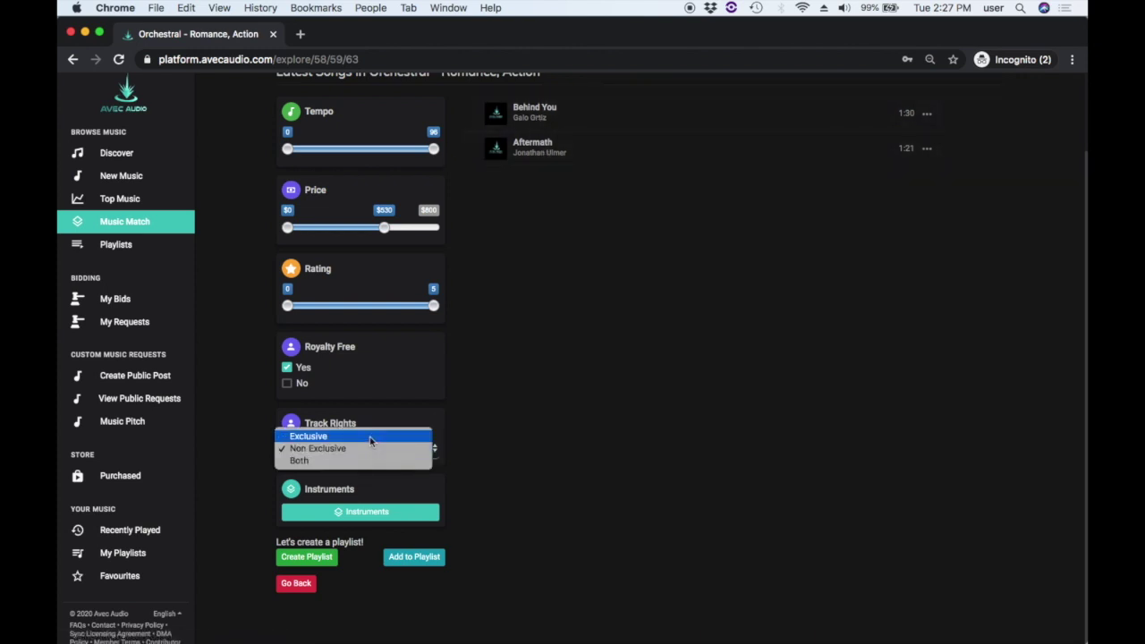
pyautogui.click(413, 410)
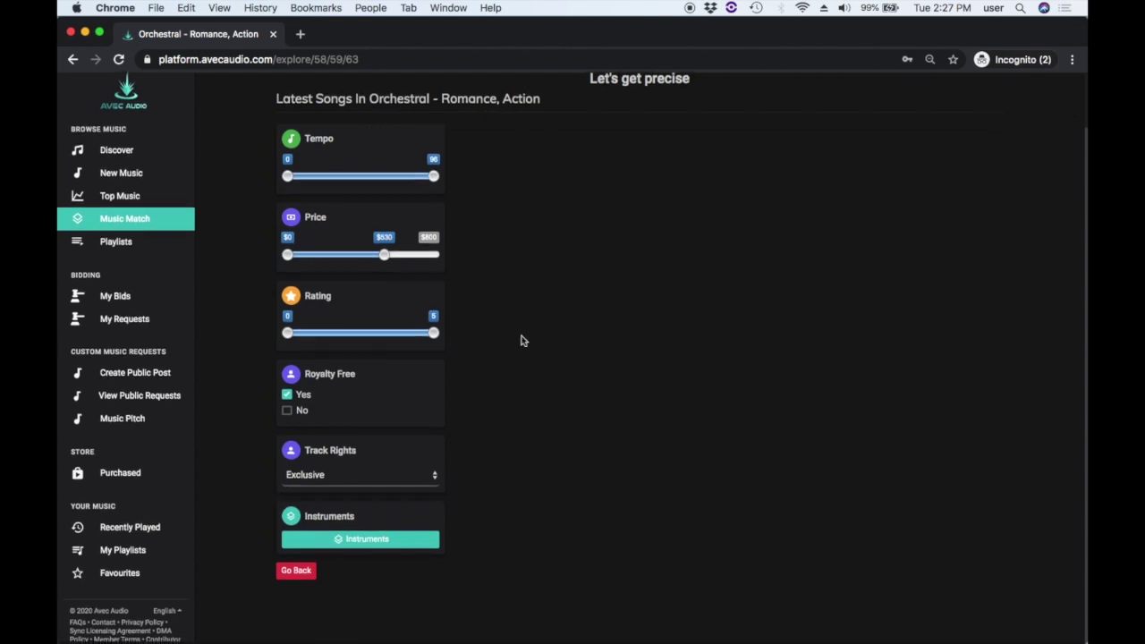
pyautogui.click(368, 479)
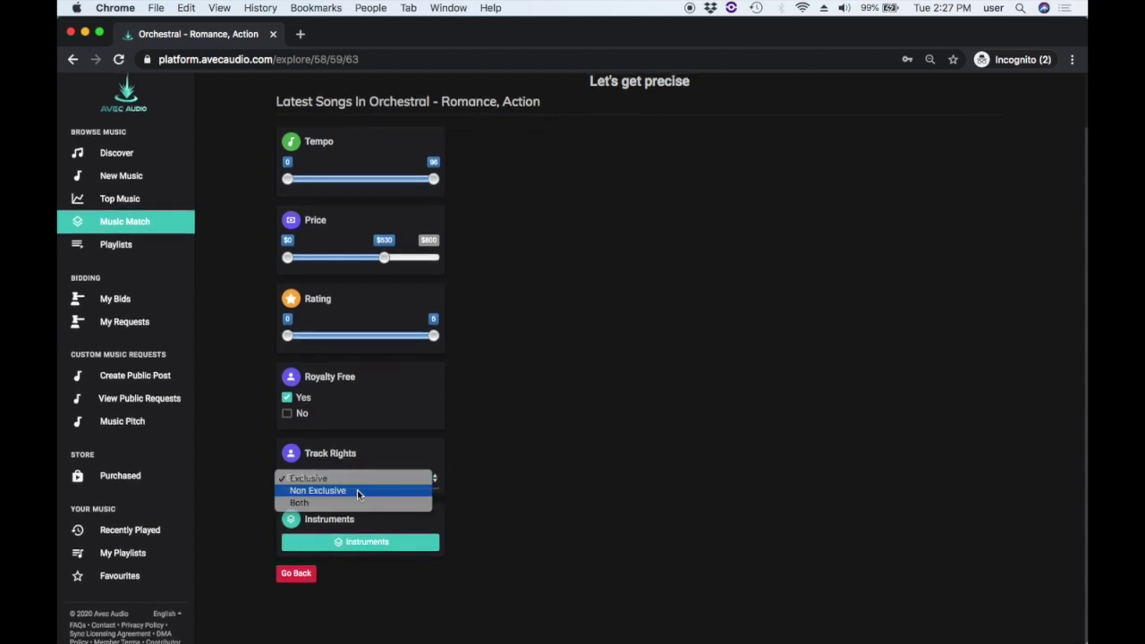
pyautogui.click(358, 494)
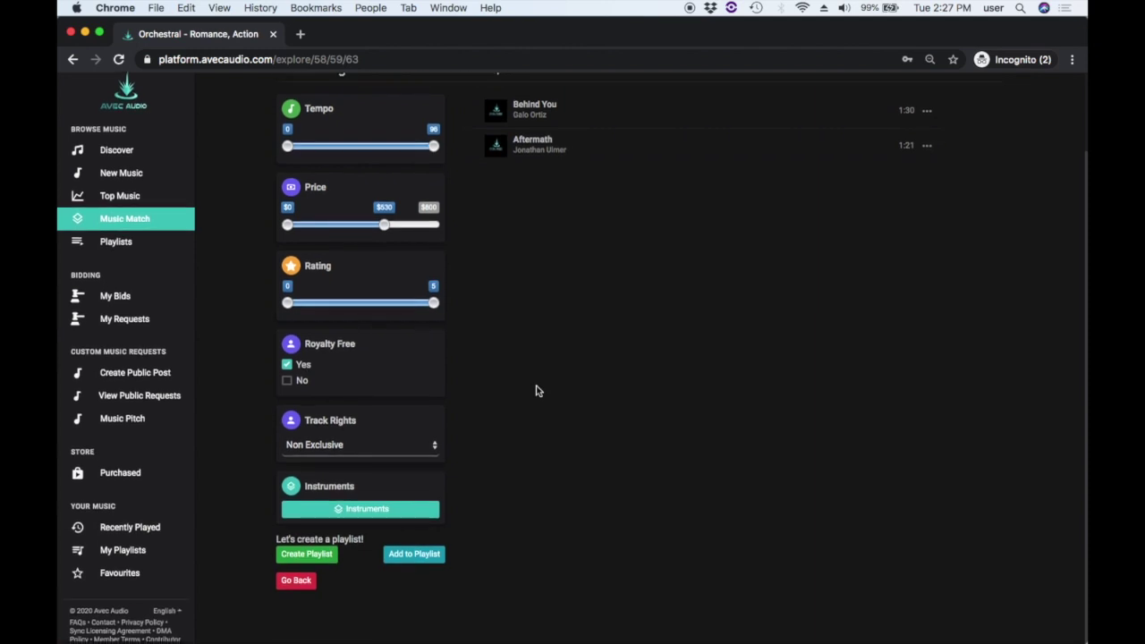
# Filter the matching songs by the Strings and Piano instruments and review the filtered list
pyautogui.click(375, 515)
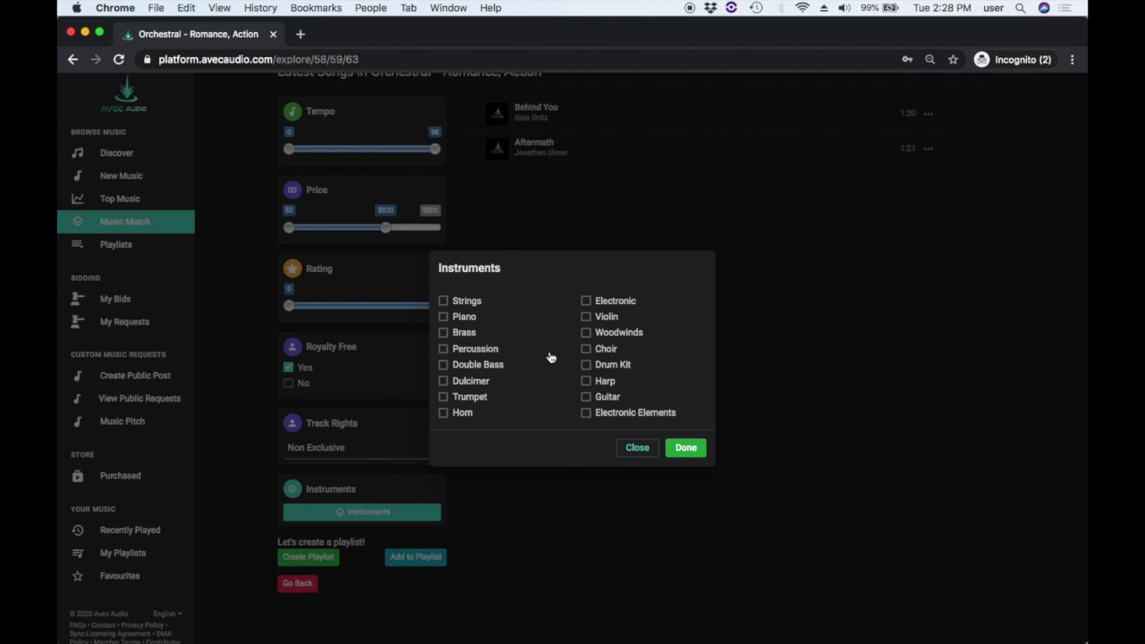
pyautogui.click(445, 302)
pyautogui.click(444, 318)
pyautogui.click(680, 448)
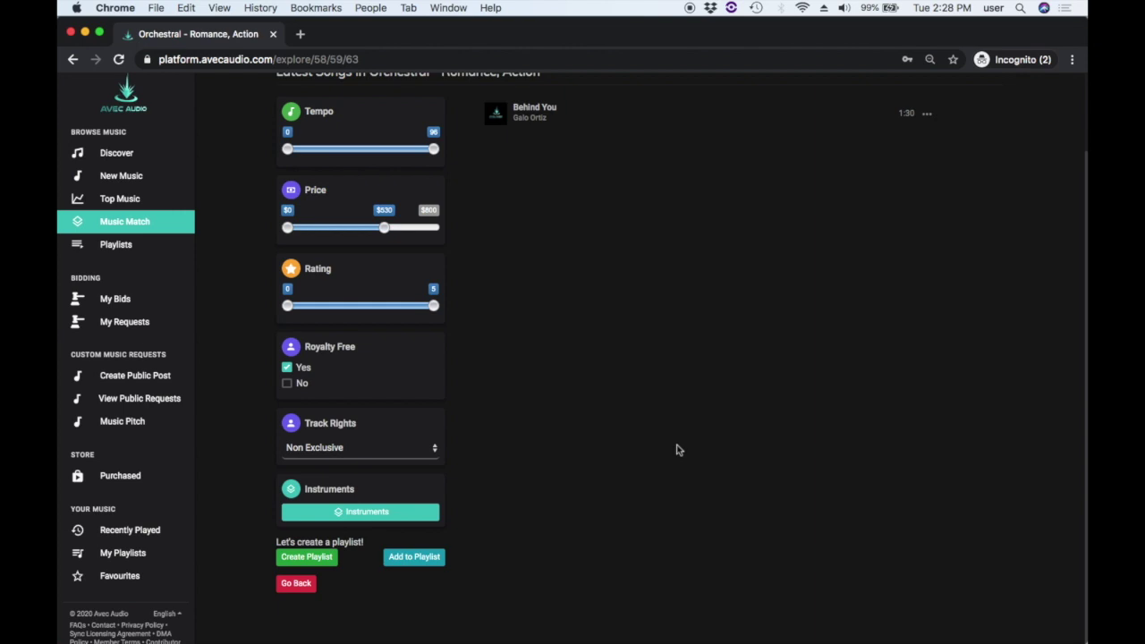
pyautogui.scroll(1, 677, 450)
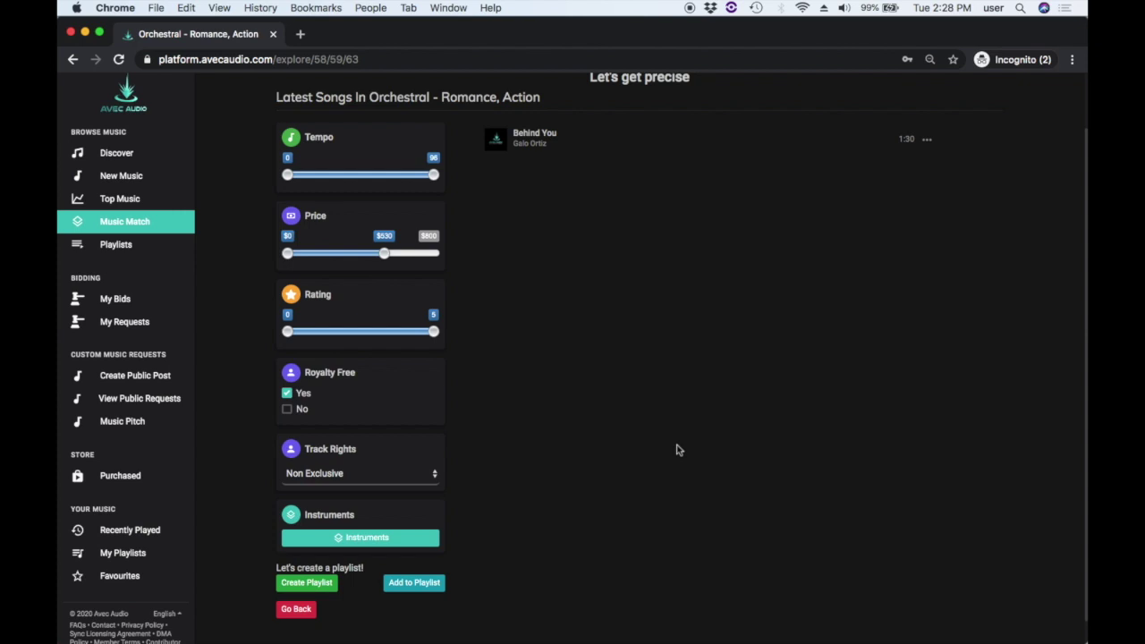
pyautogui.scroll(-1, 628, 429)
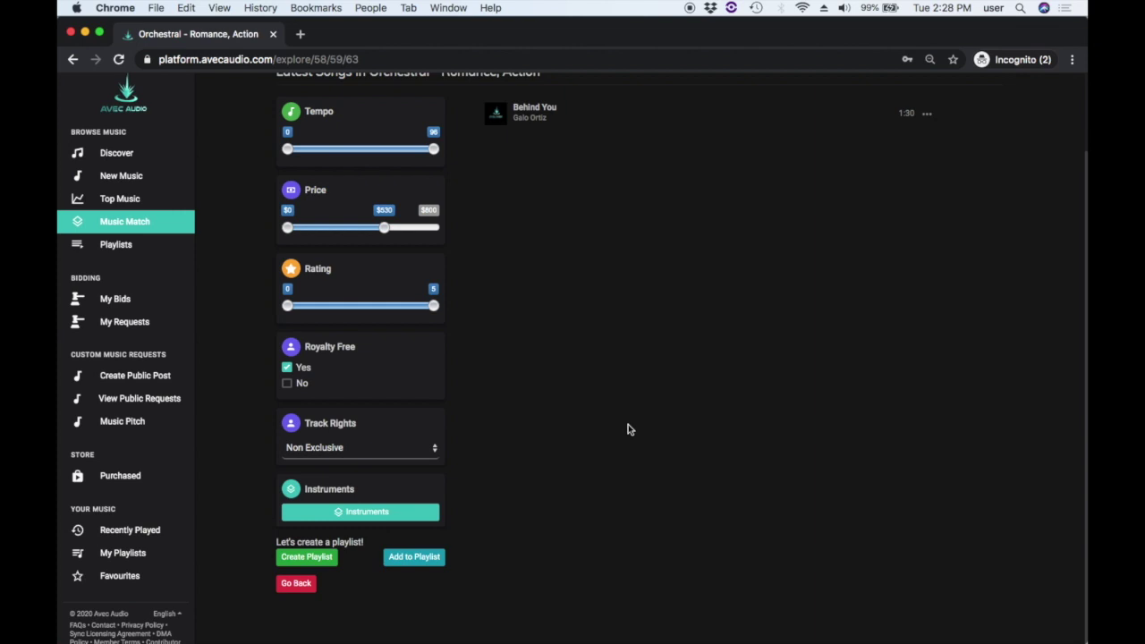
pyautogui.scroll(1, 628, 430)
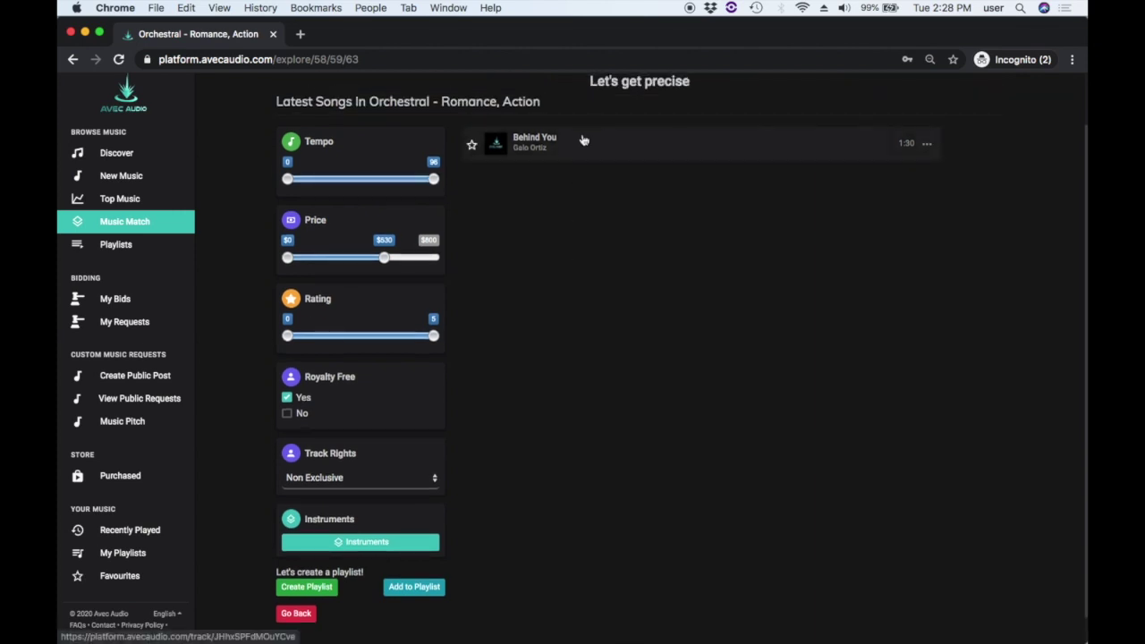
# Start a new playlist from the matching songs and use the original.jpg event image on the Desktop as its cover
pyautogui.scroll(-1, 586, 206)
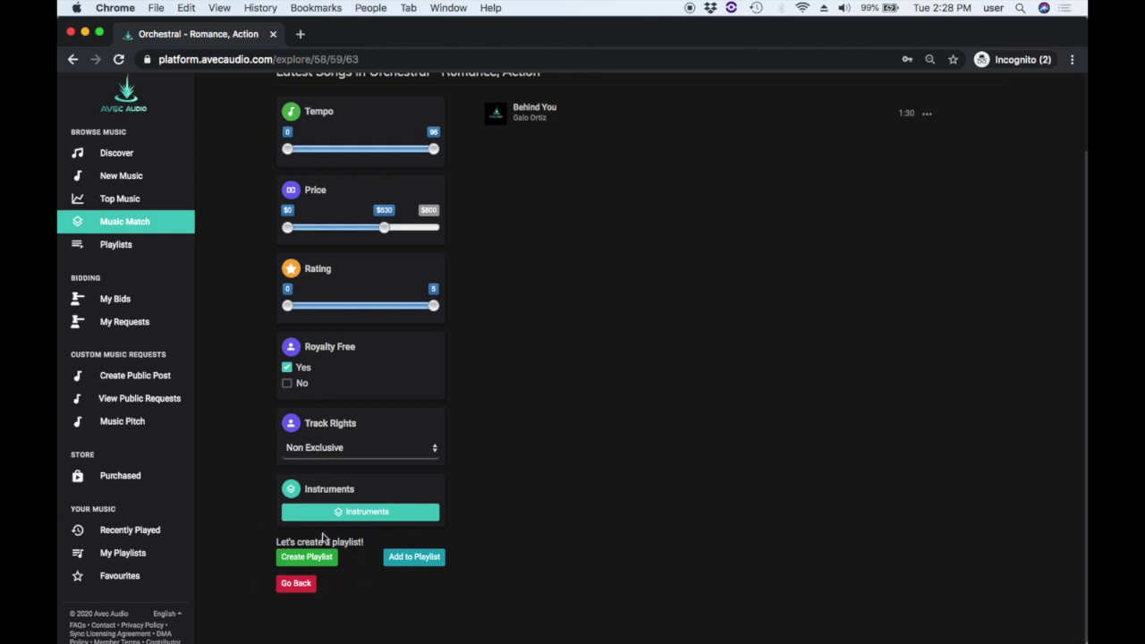
pyautogui.click(334, 558)
pyautogui.scroll(1, 626, 264)
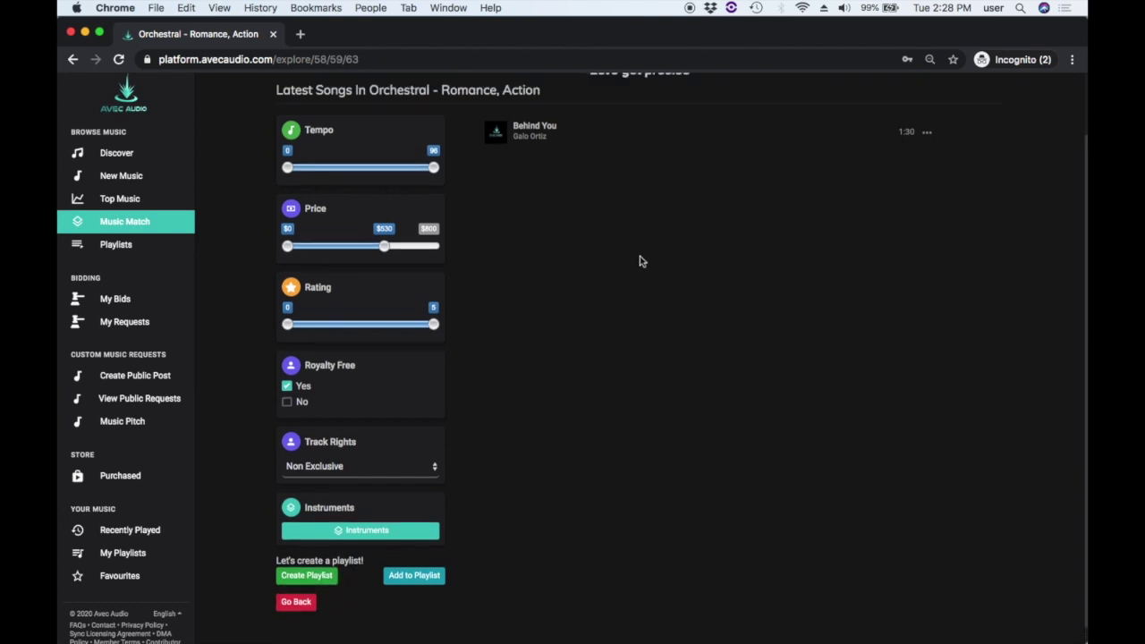
pyautogui.scroll(-1, 501, 484)
pyautogui.click(327, 559)
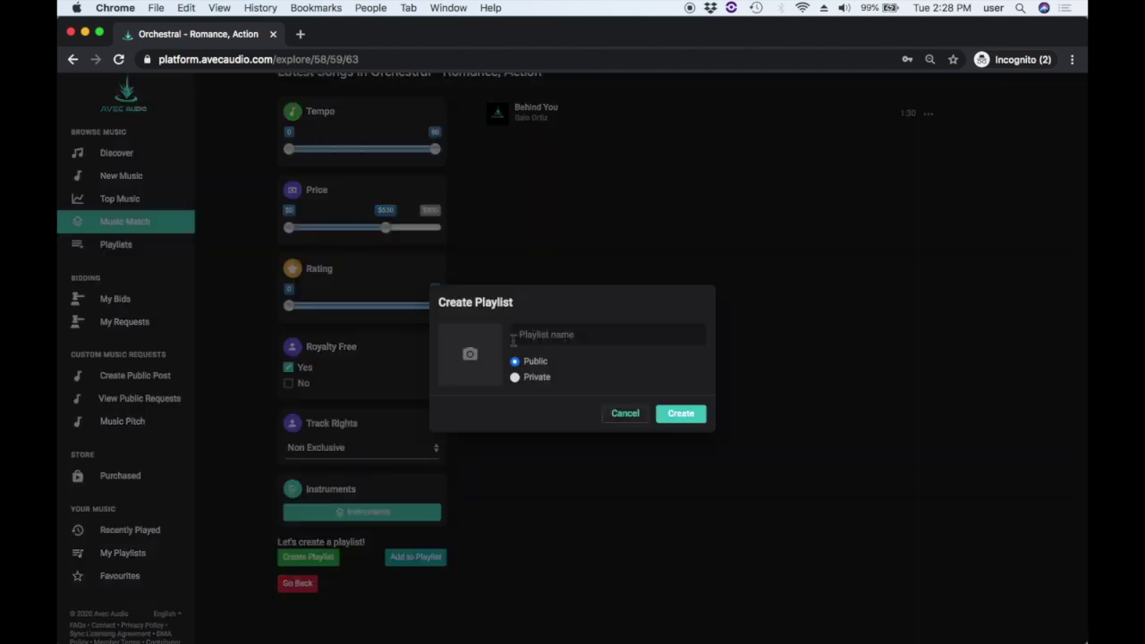
pyautogui.click(488, 354)
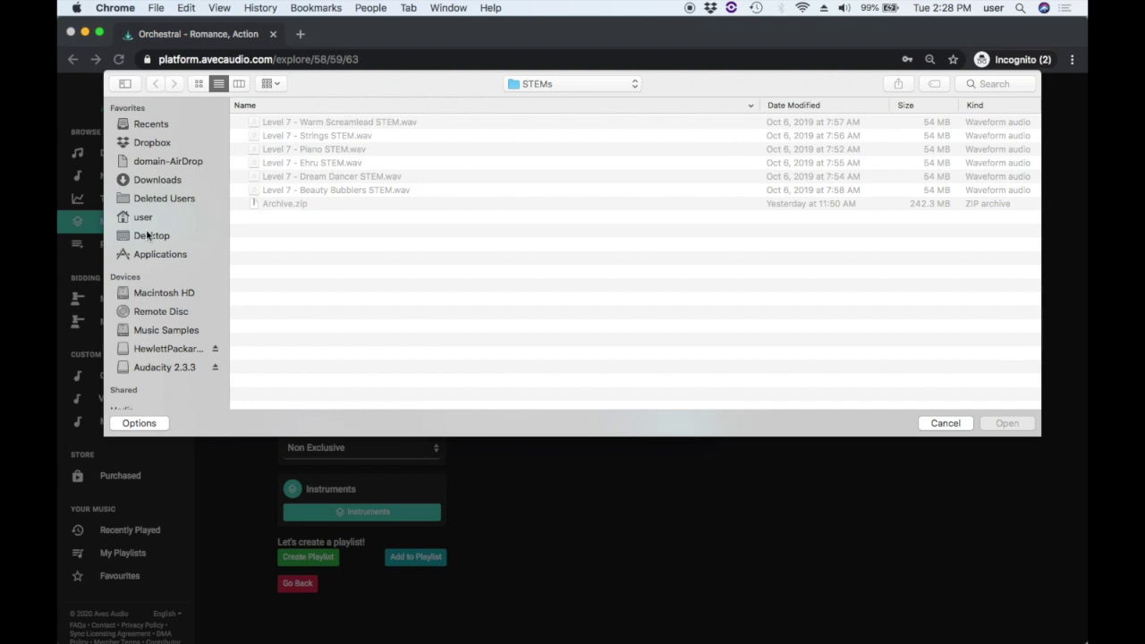
pyautogui.click(159, 237)
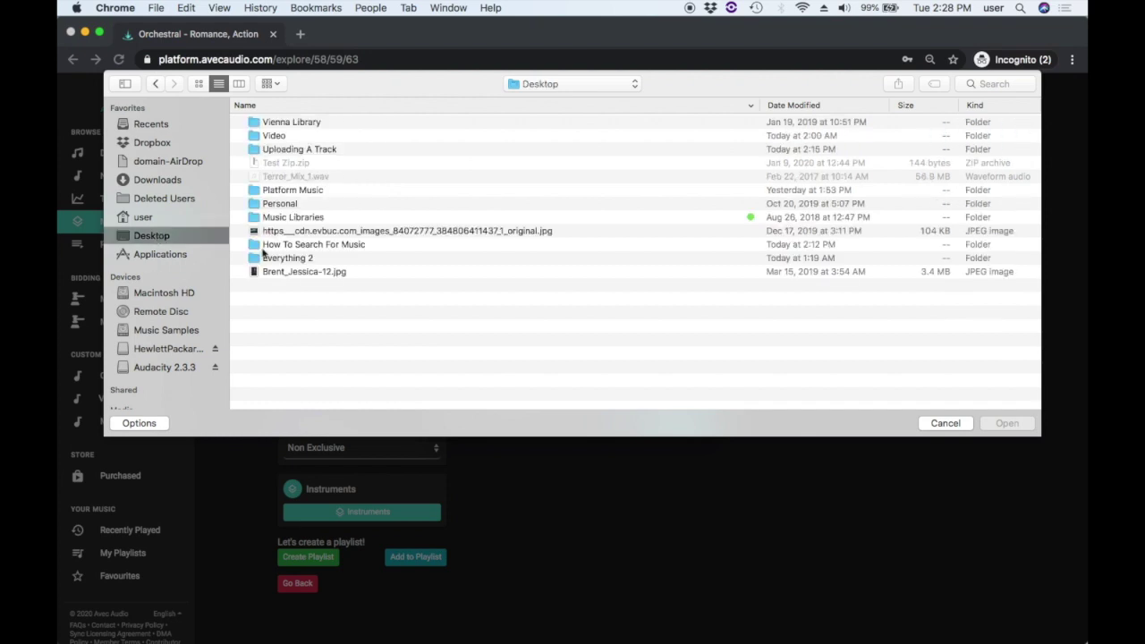
pyautogui.doubleClick(310, 231)
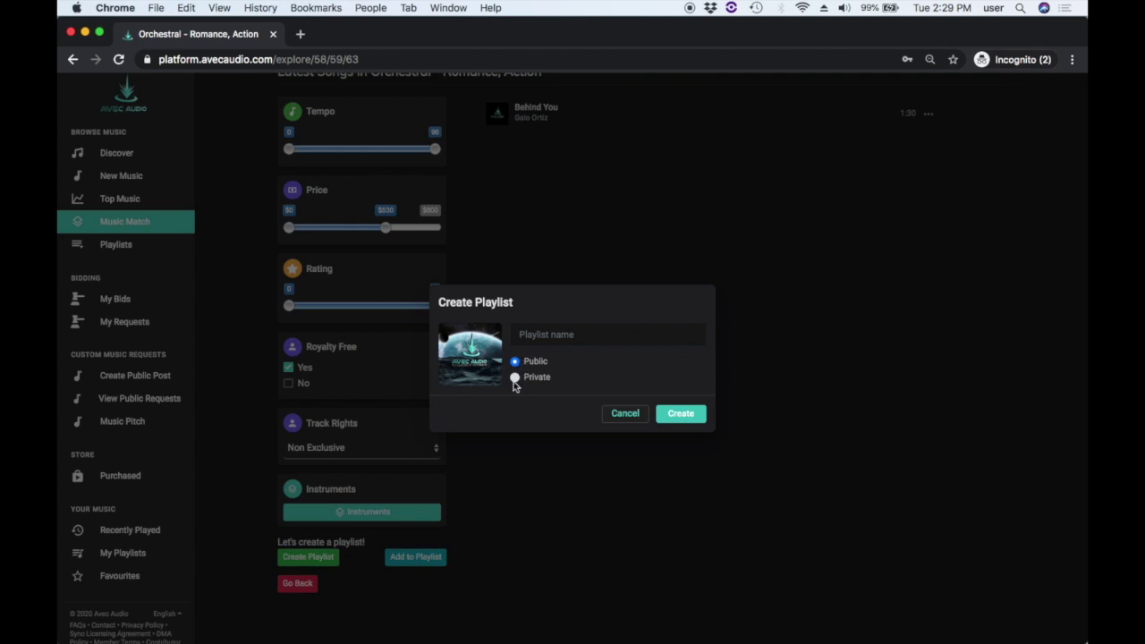
# Make the new playlist private, name it "My Orchestral Search" and create it
pyautogui.click(515, 379)
pyautogui.click(567, 335)
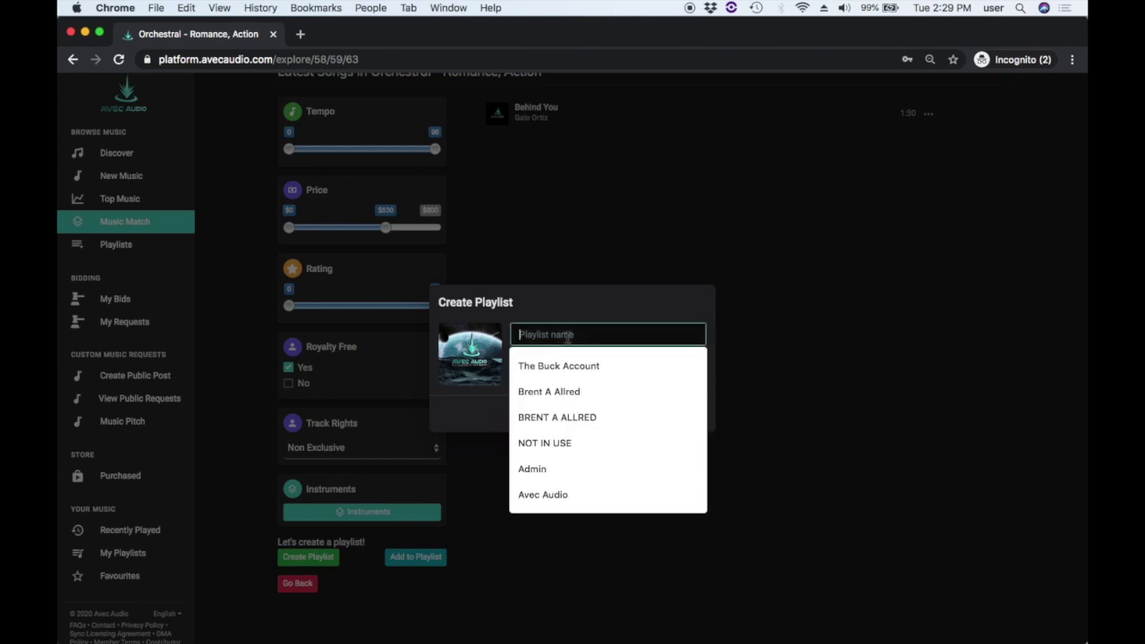
pyautogui.write('My Orchestr')
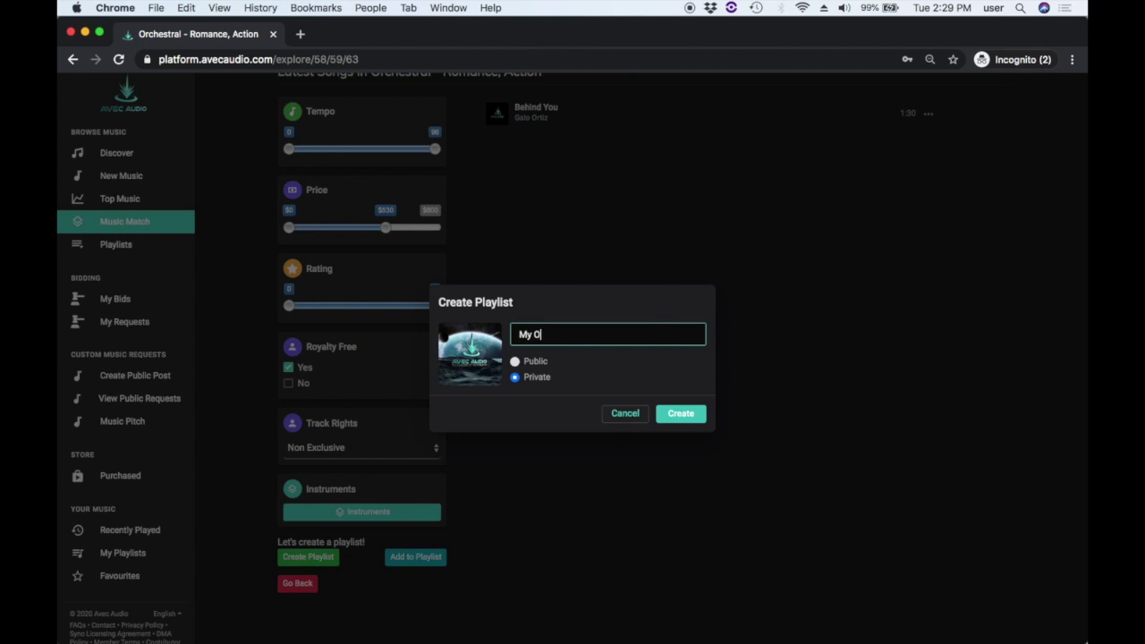
pyautogui.write('al Search')
pyautogui.click(677, 415)
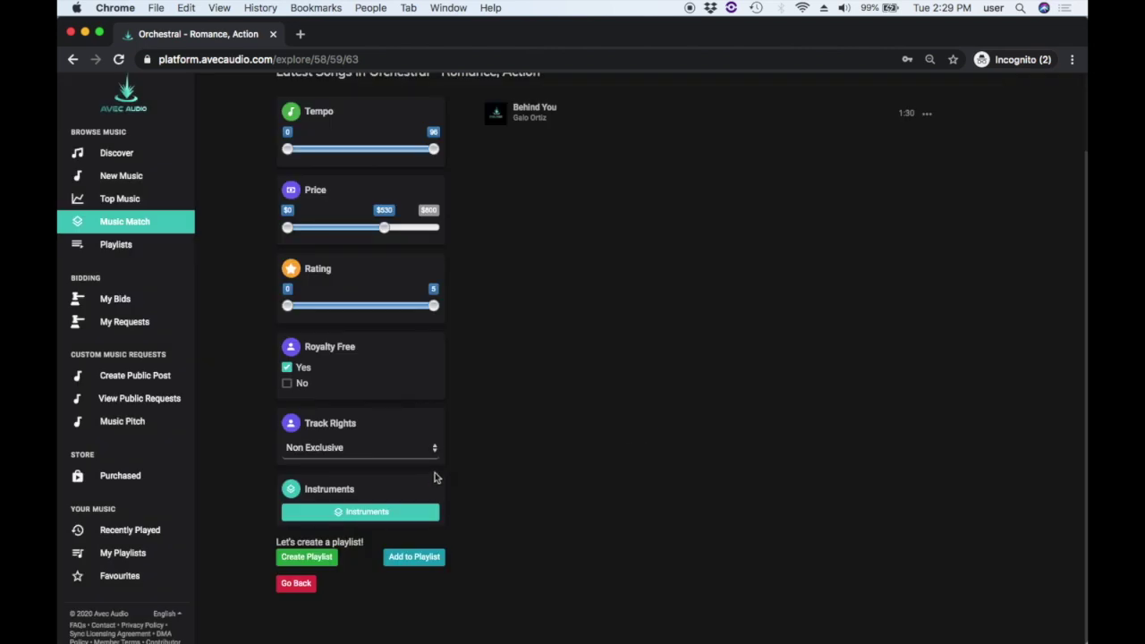
# Add the filtered matching songs to the My Orchestral Search playlist
pyautogui.click(421, 556)
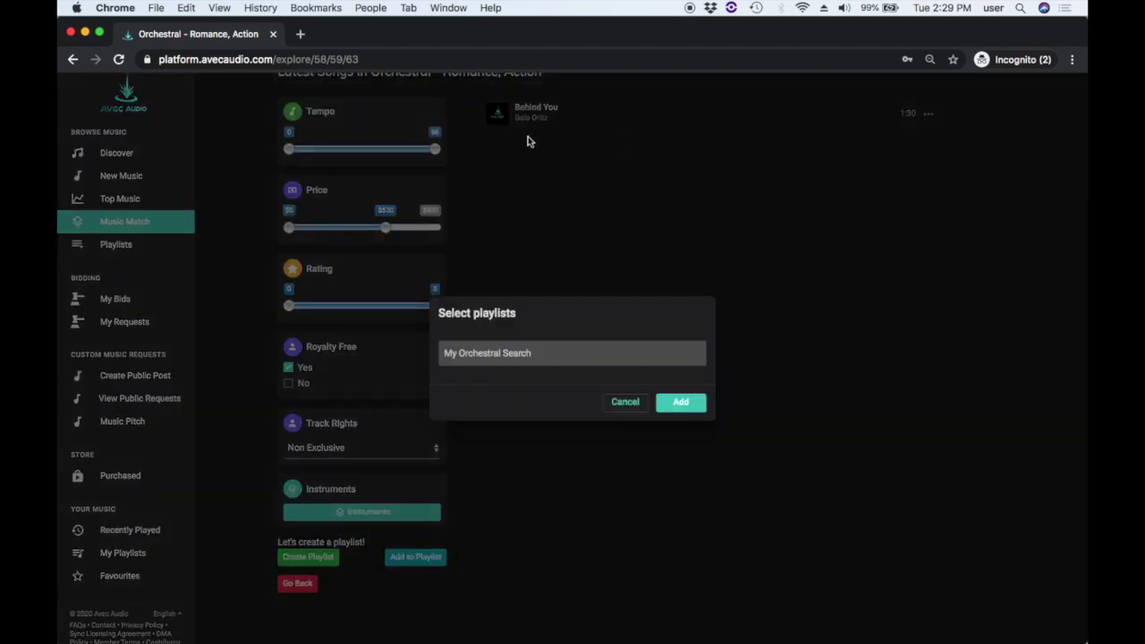
pyautogui.click(536, 366)
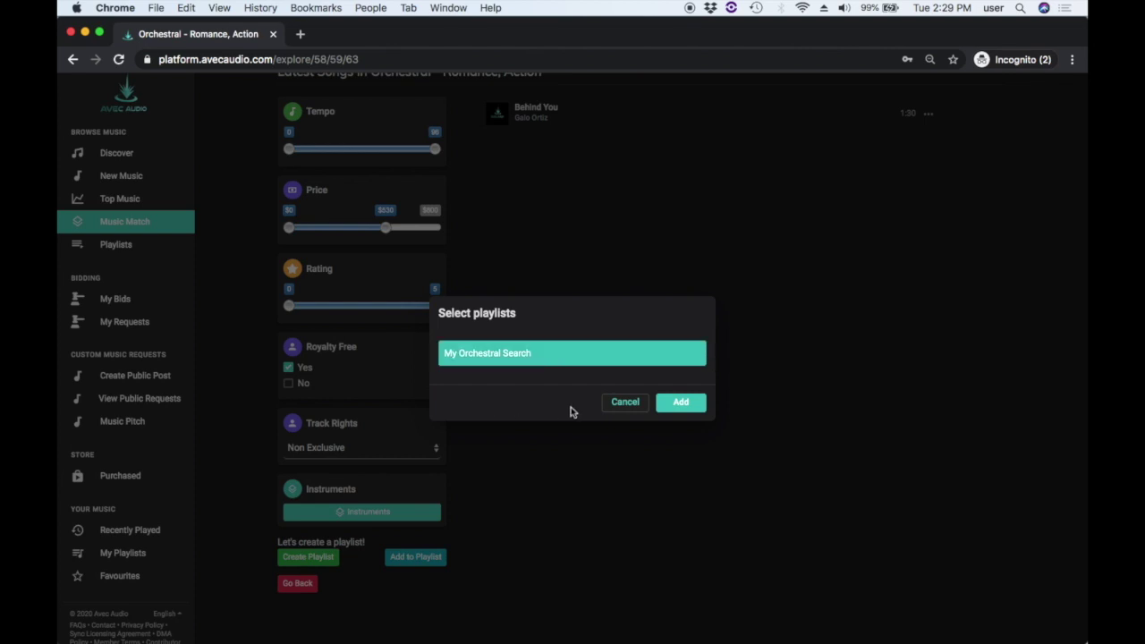
pyautogui.click(675, 404)
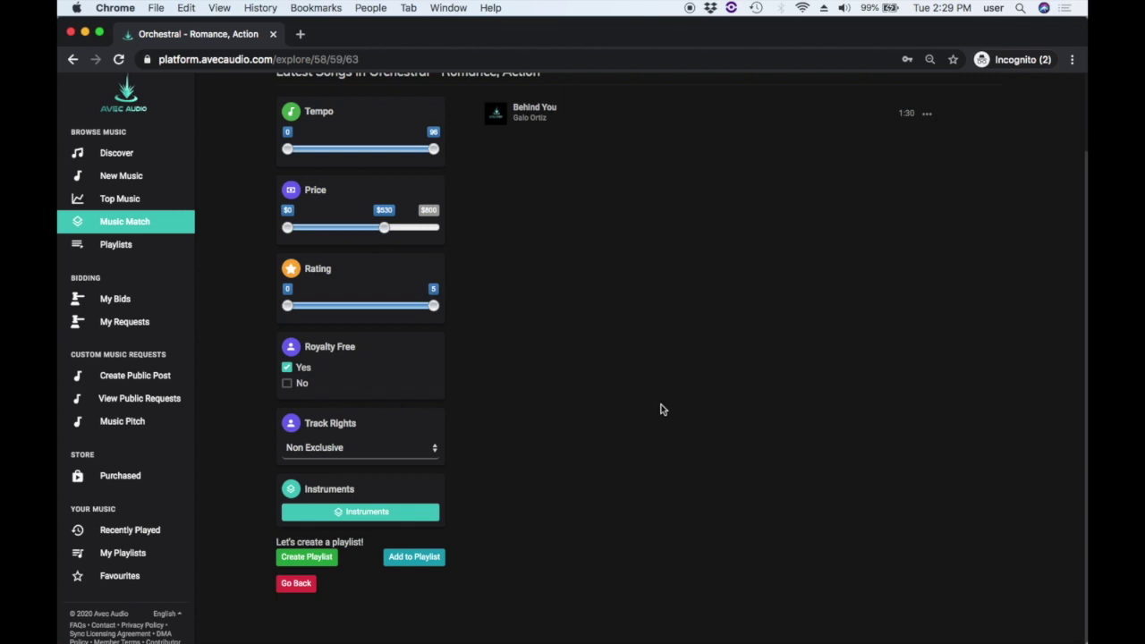
# Go to My Playlists and view the edit settings of My Orchestral Search without saving any change
pyautogui.click(141, 555)
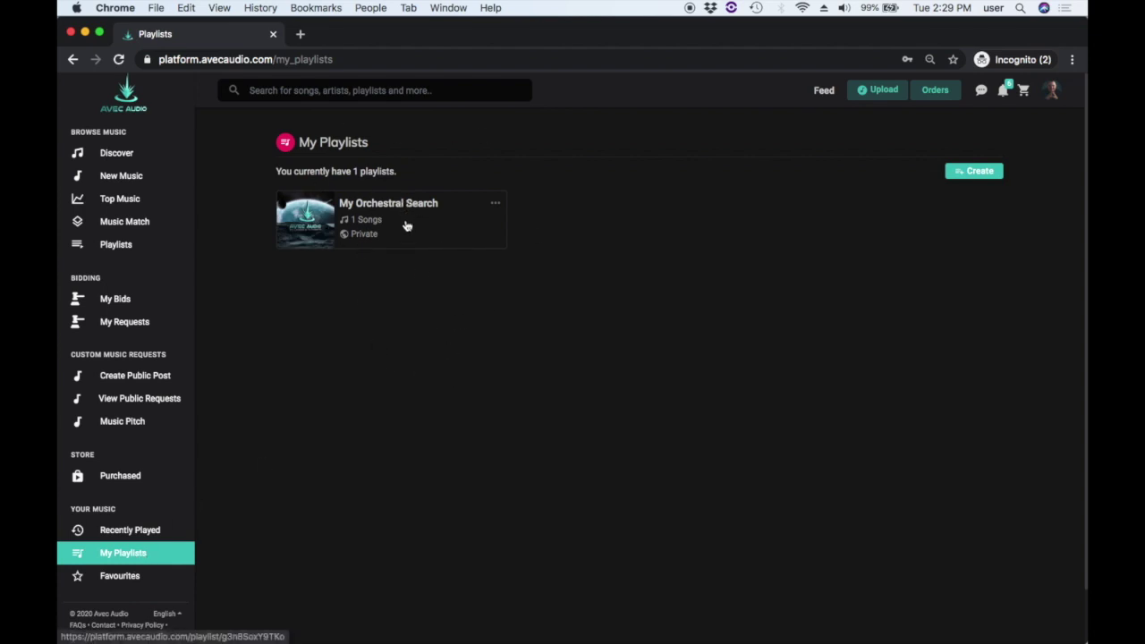
pyautogui.click(496, 204)
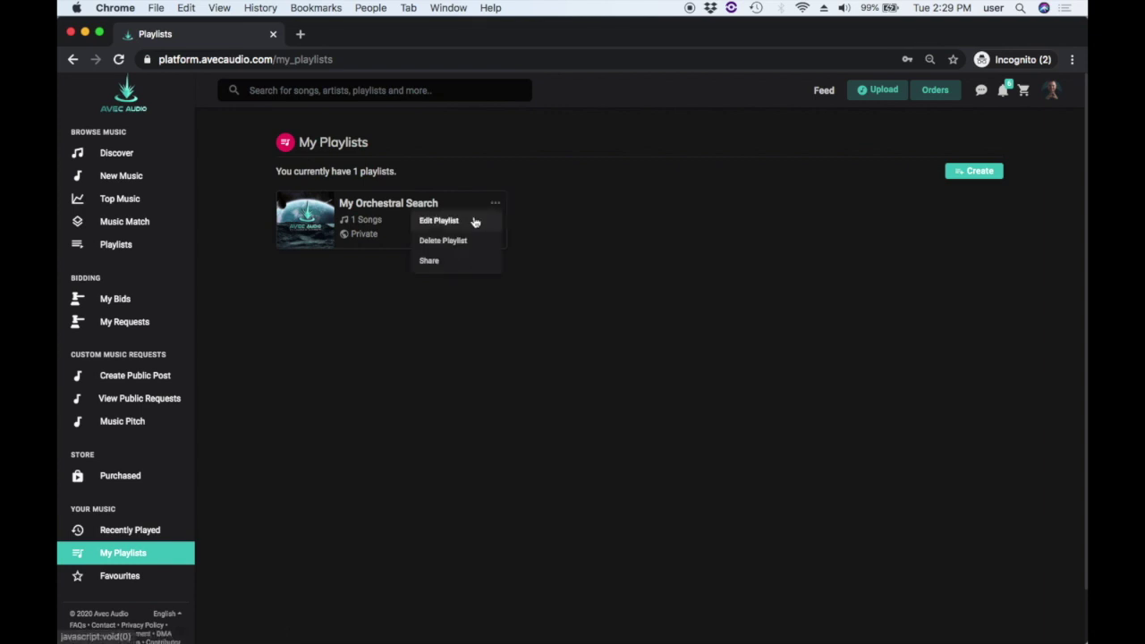
pyautogui.click(475, 221)
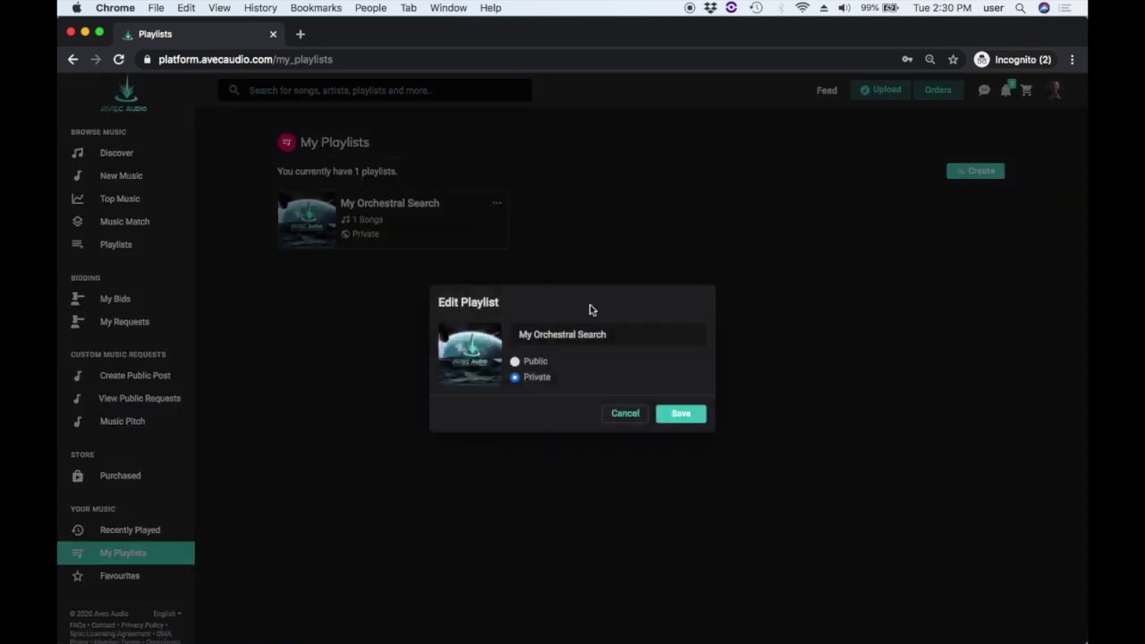
pyautogui.click(624, 412)
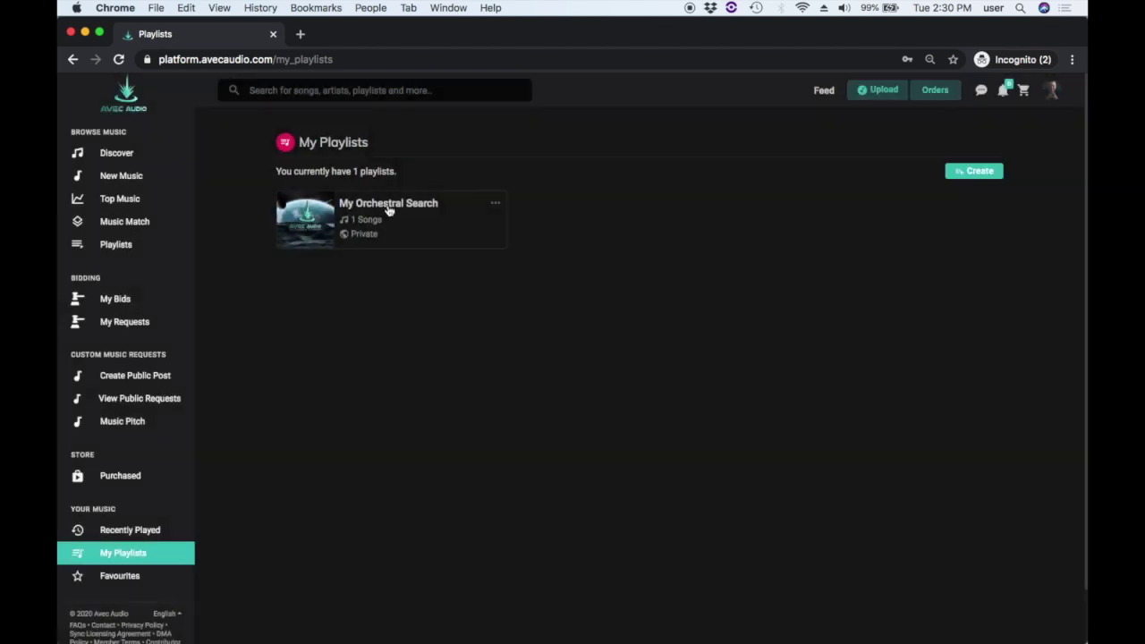
# Open the My Orchestral Search playlist and view the options available for the track Behind You
pyautogui.click(334, 201)
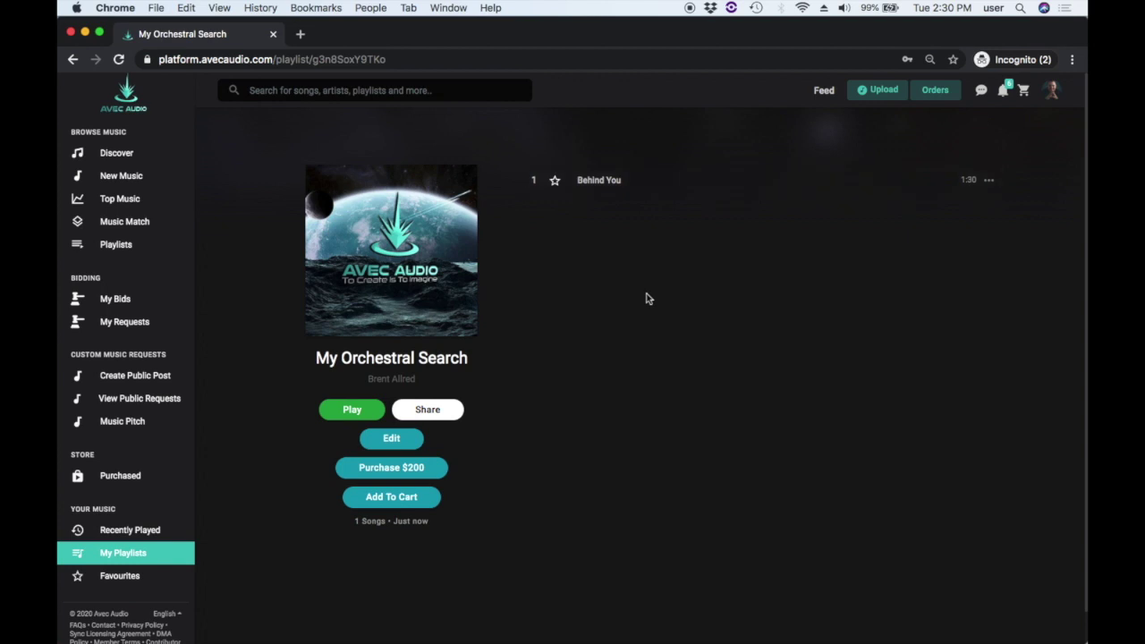
pyautogui.click(993, 179)
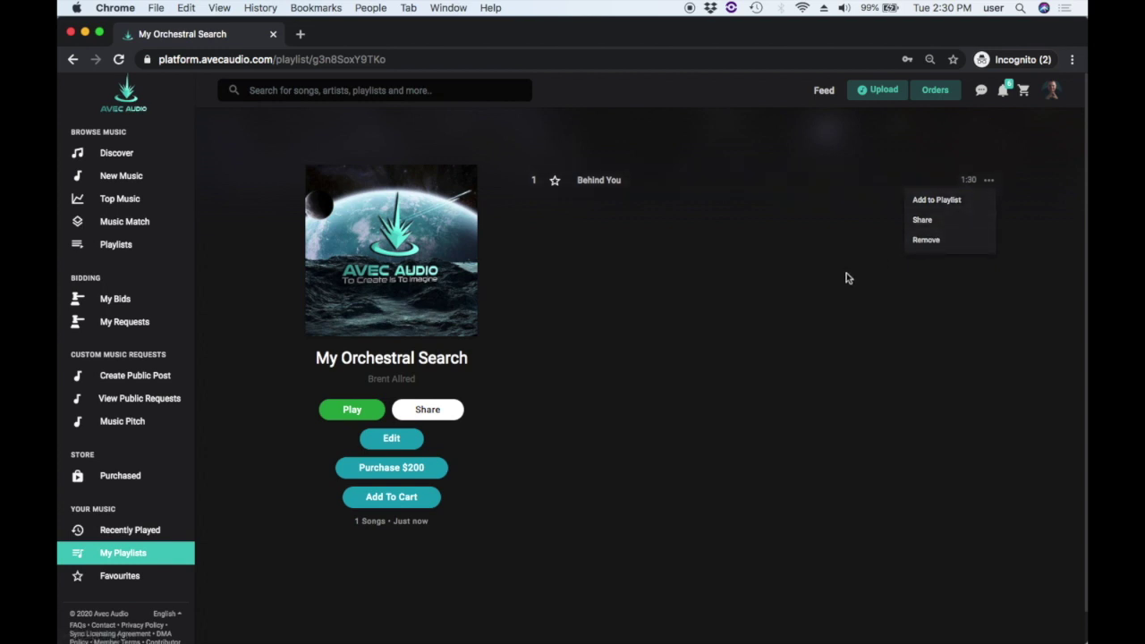
pyautogui.click(760, 308)
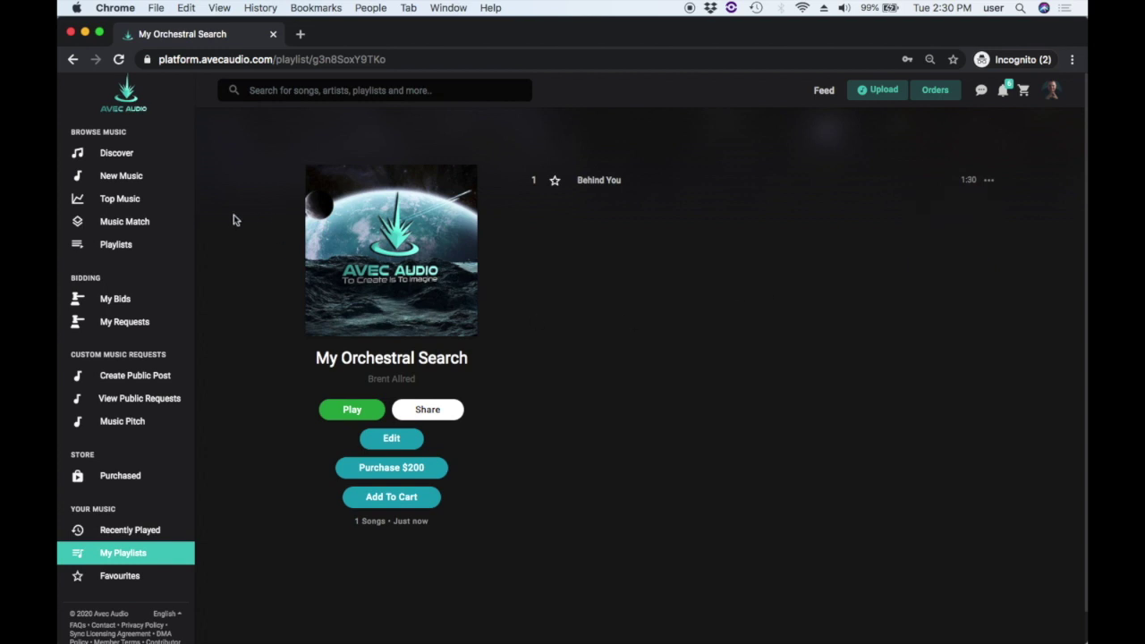
# Browse the public playlists, viewing the AvecAudioPlatform profile and the tracks in Music for Video Games
pyautogui.click(123, 252)
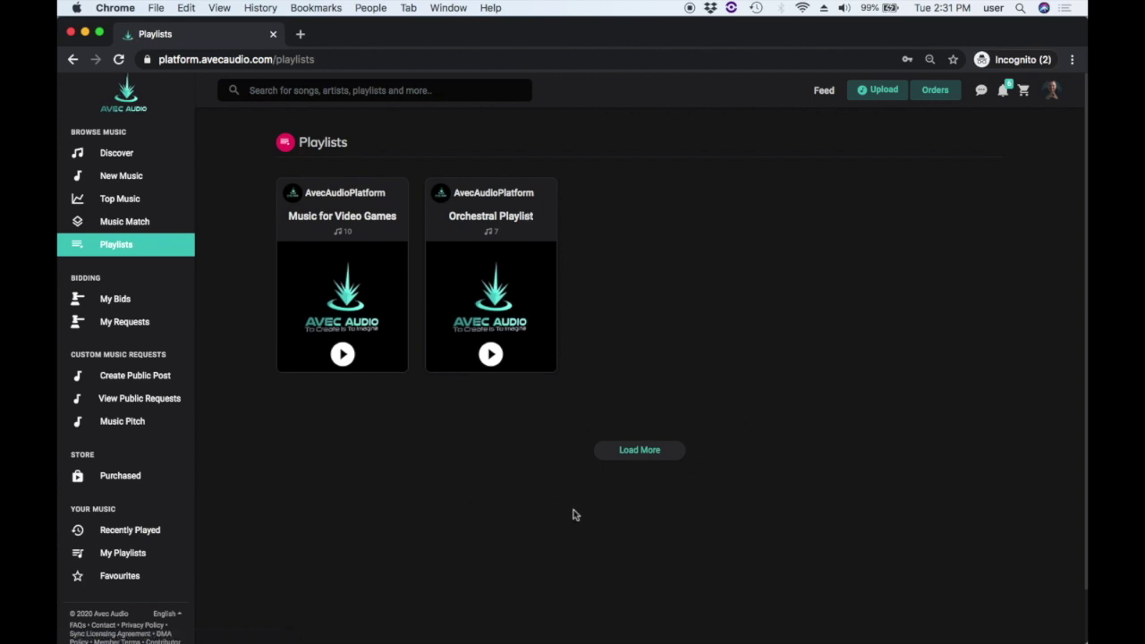
pyautogui.click(375, 194)
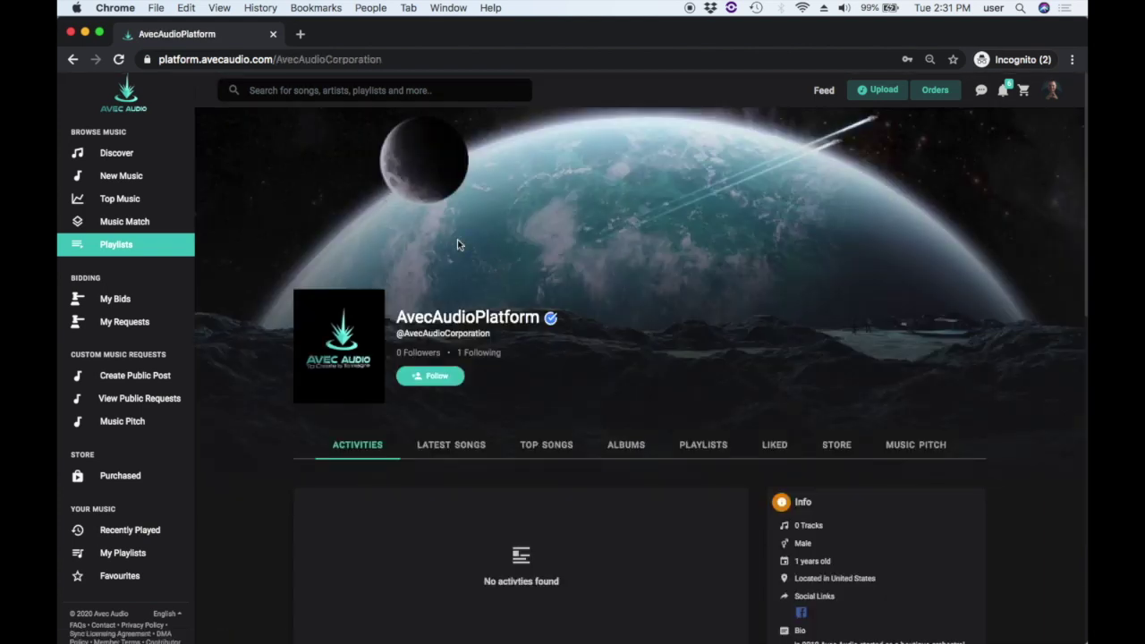
pyautogui.scroll(-3, 517, 288)
pyautogui.scroll(3, 585, 267)
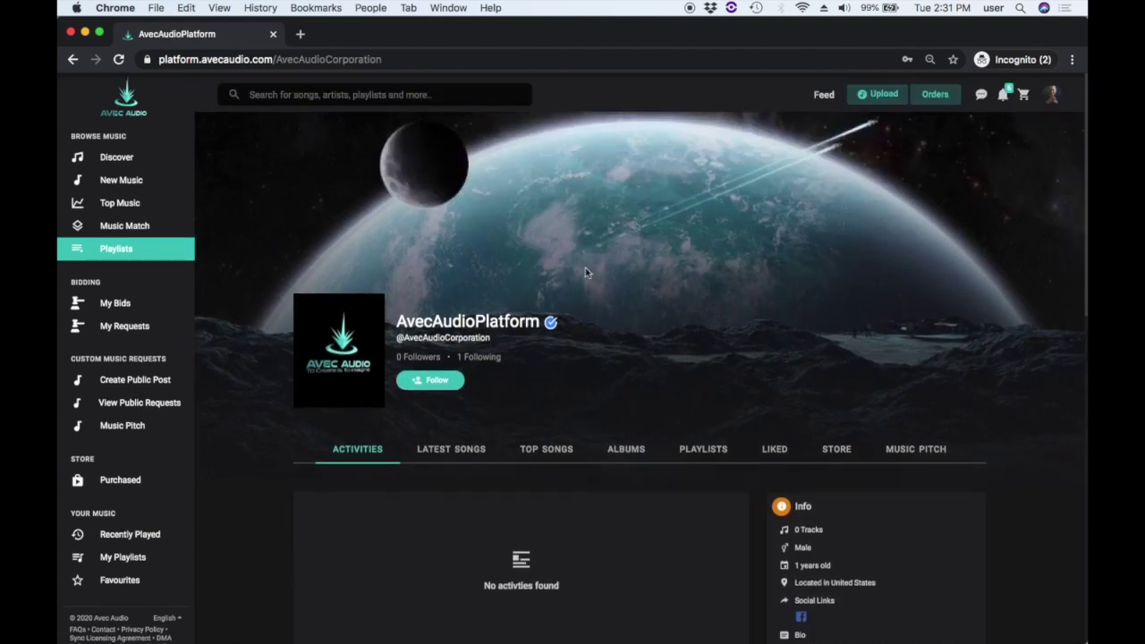
pyautogui.click(115, 249)
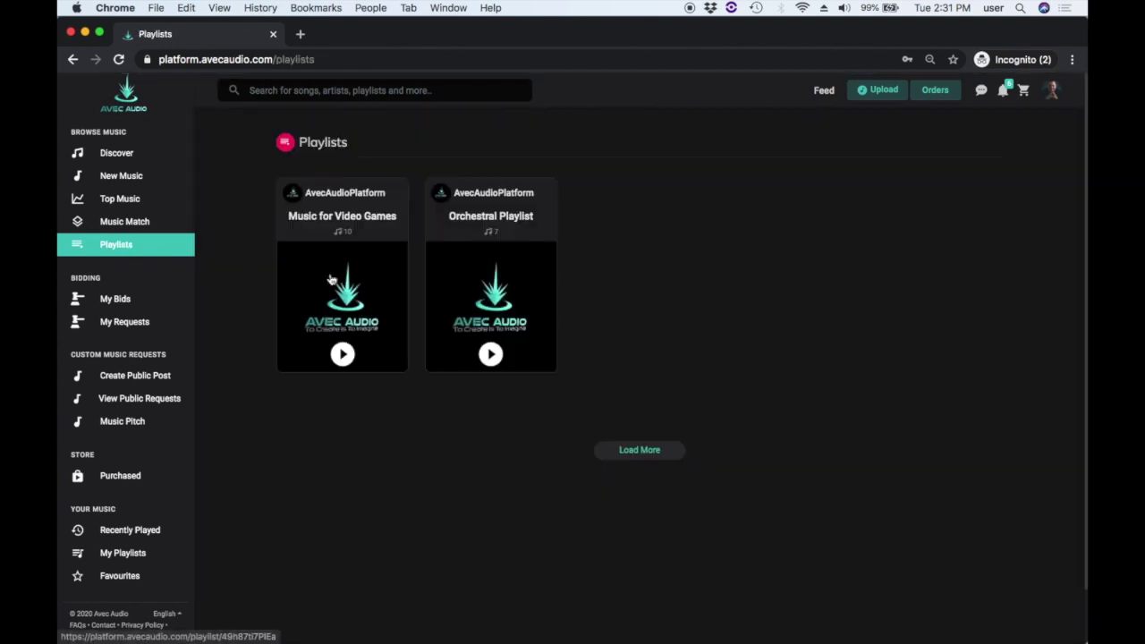
pyautogui.click(347, 307)
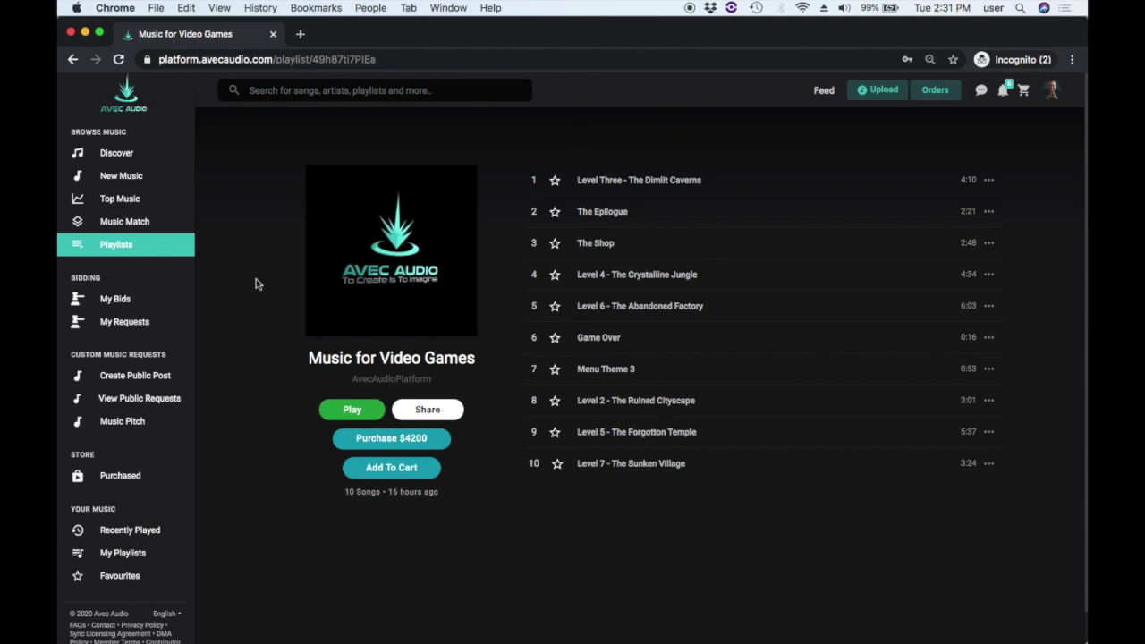
# Search the whole platform for "Orchestral"
pyautogui.click(342, 90)
pyautogui.write('Or')
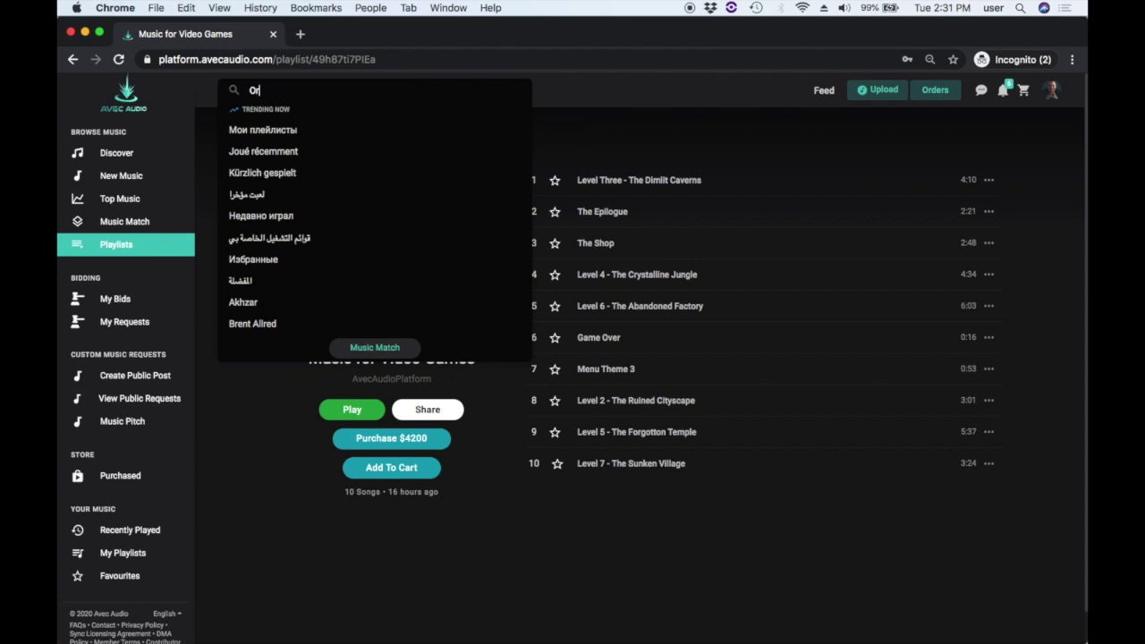
pyautogui.write('chestral')
pyautogui.press('Return')
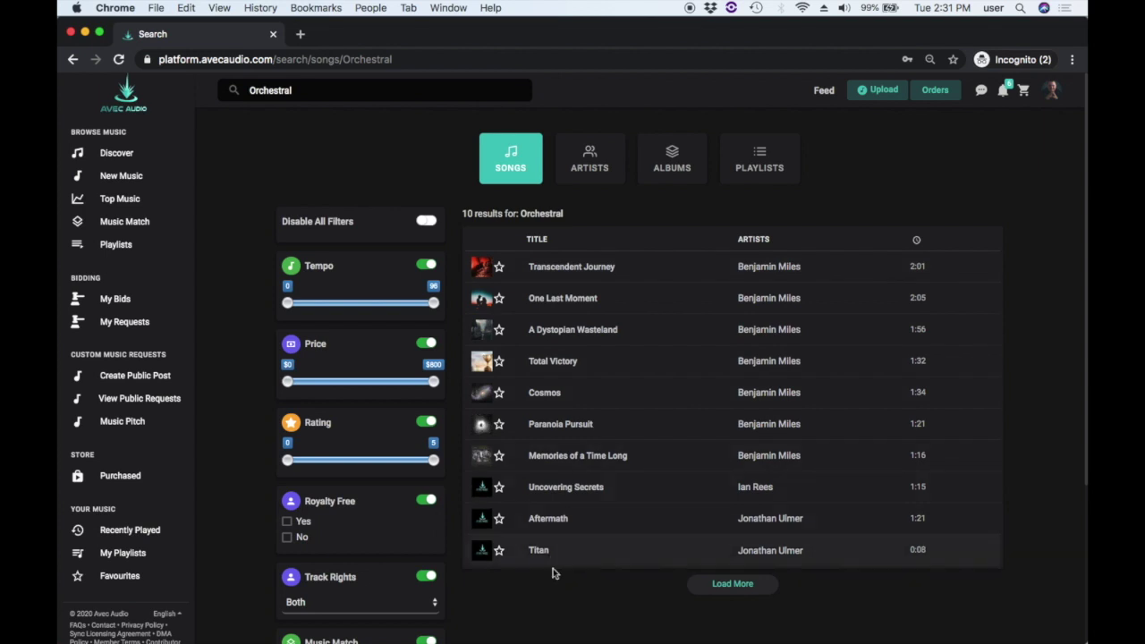
# Review the Orchestral song results and their filters from Tempo to Instruments, and disable all filters
pyautogui.scroll(-3, 557, 584)
pyautogui.scroll(5, 557, 583)
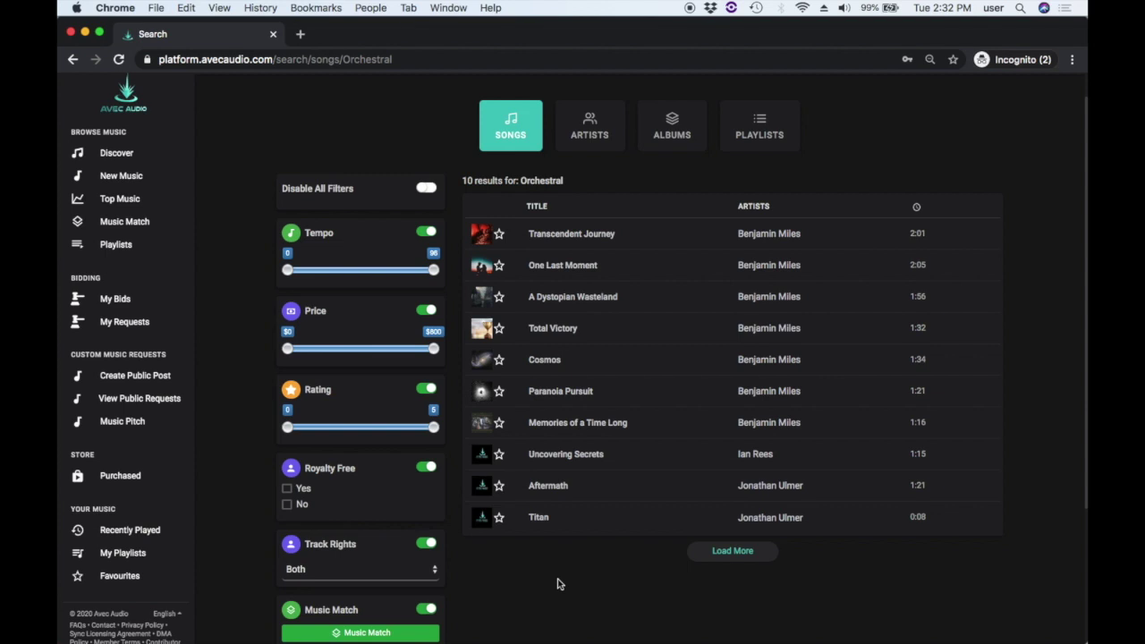
pyautogui.scroll(-3, 556, 584)
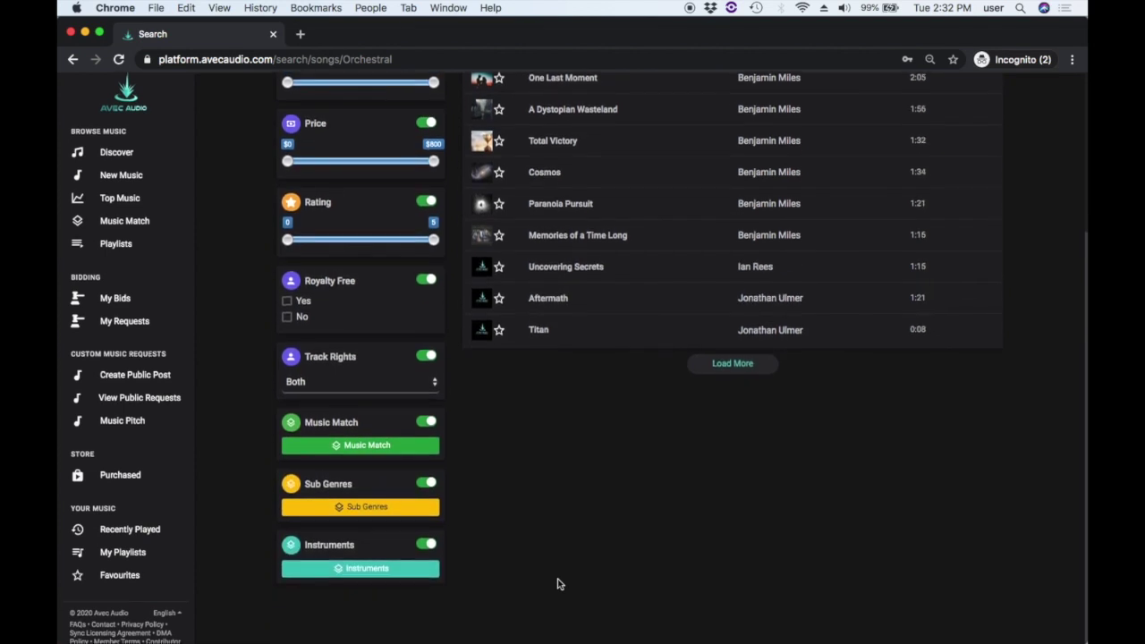
pyautogui.scroll(3, 556, 583)
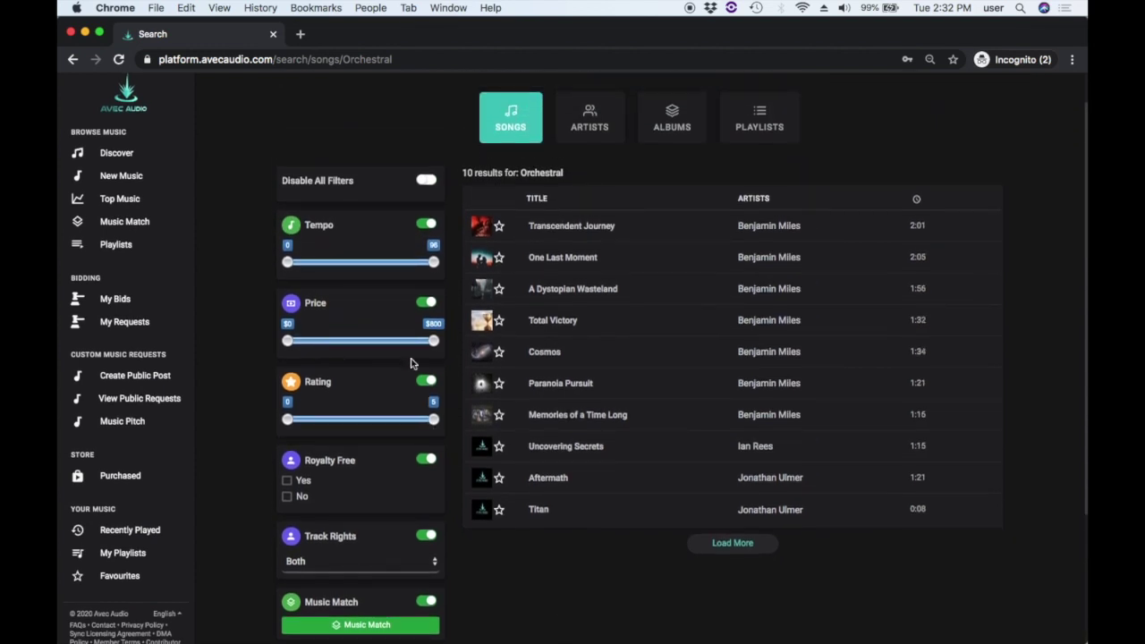
pyautogui.moveTo(435, 263)
pyautogui.mouseDown()
pyautogui.moveTo(347, 263)
pyautogui.moveTo(436, 263)
pyautogui.mouseUp()
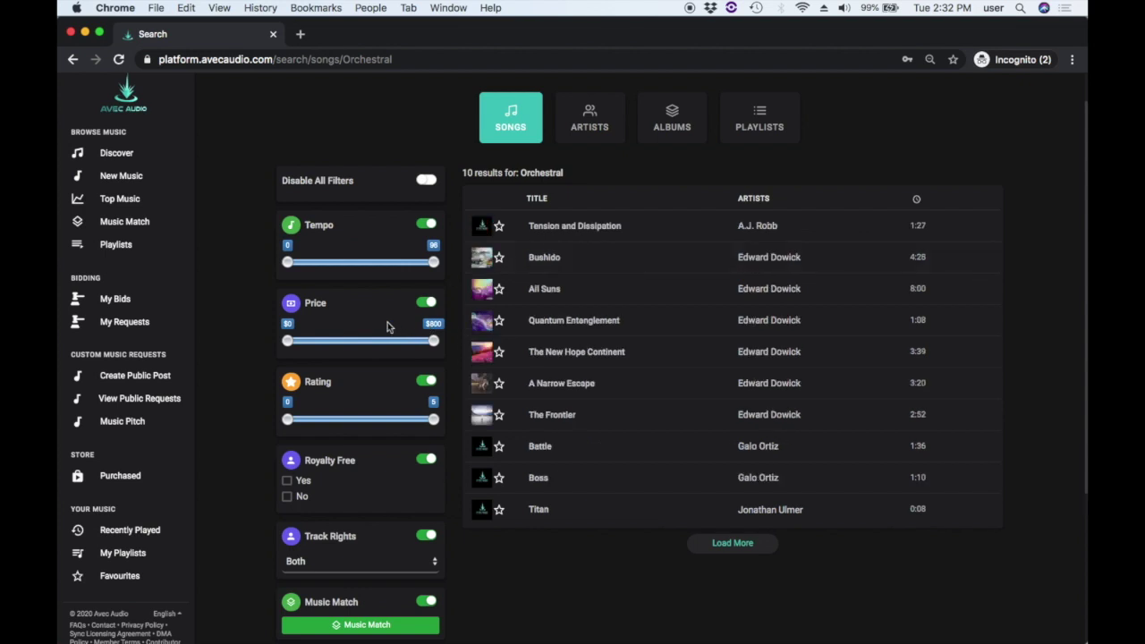
pyautogui.scroll(-1, 376, 331)
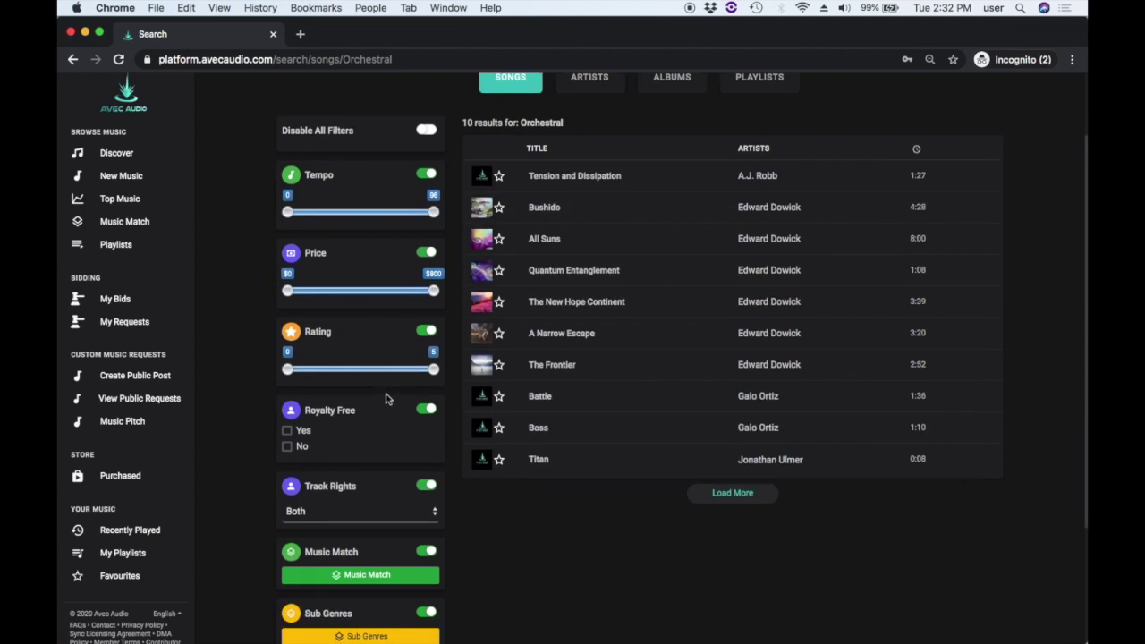
pyautogui.scroll(-1, 387, 403)
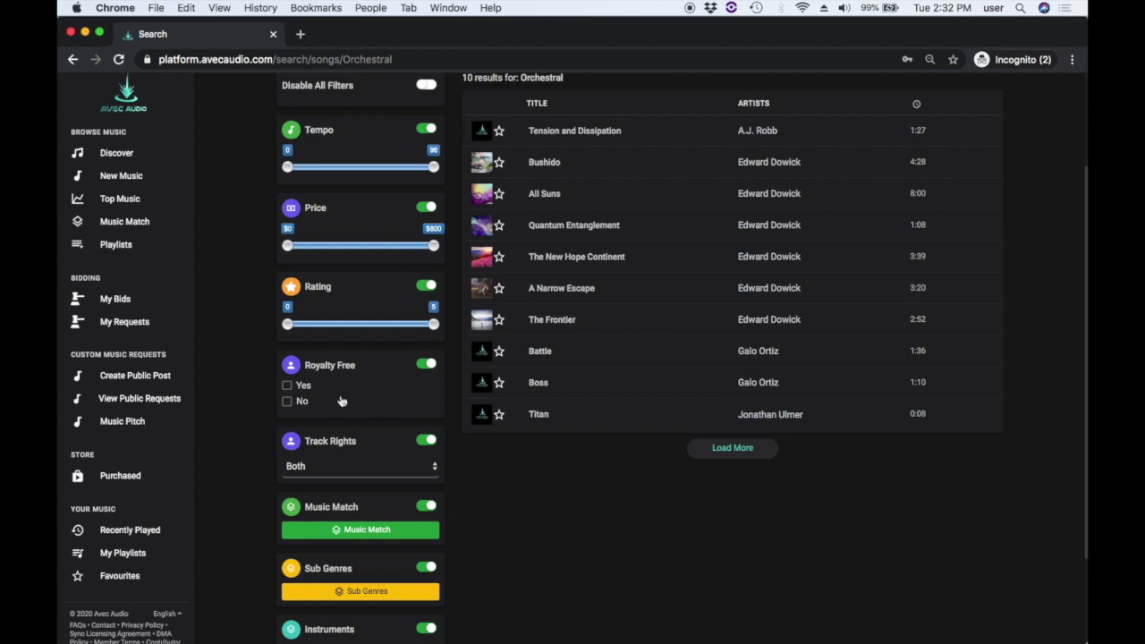
pyautogui.scroll(-1, 340, 394)
pyautogui.scroll(4, 343, 437)
pyautogui.scroll(1, 341, 437)
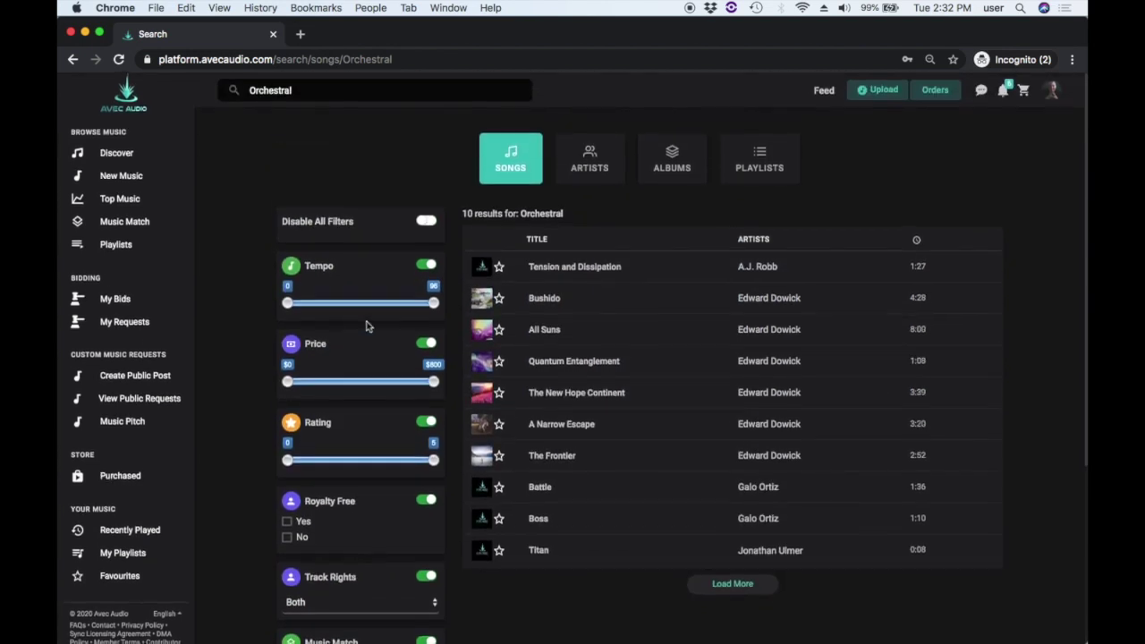
pyautogui.click(427, 222)
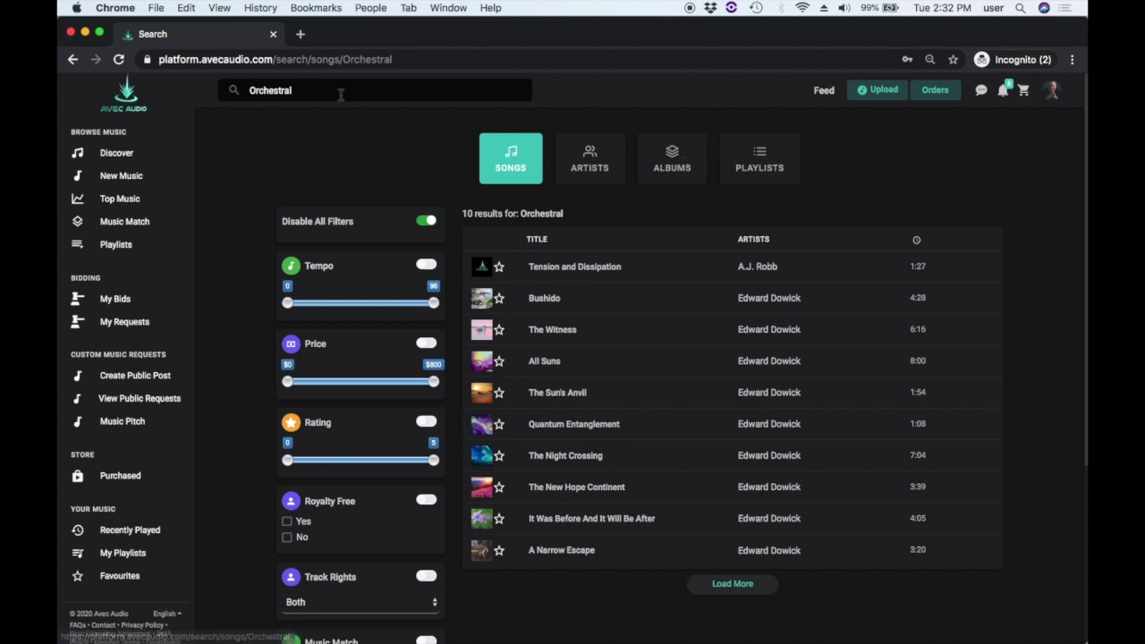
# View the album, playlist and artist results for the Orchestral search
pyautogui.click(678, 168)
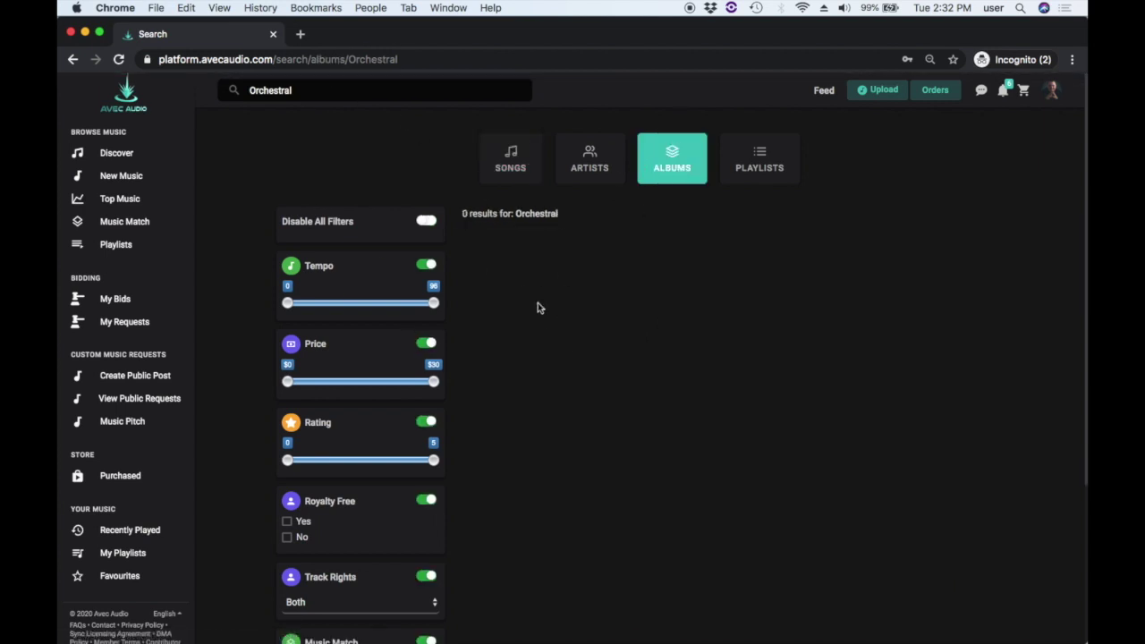
pyautogui.click(765, 168)
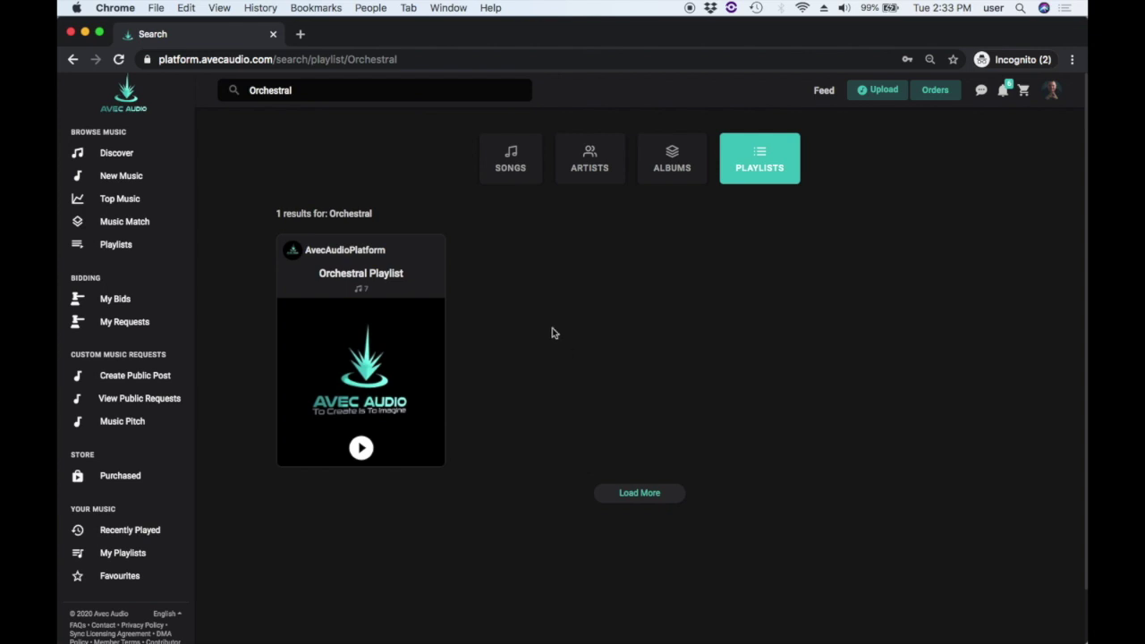
pyautogui.click(579, 174)
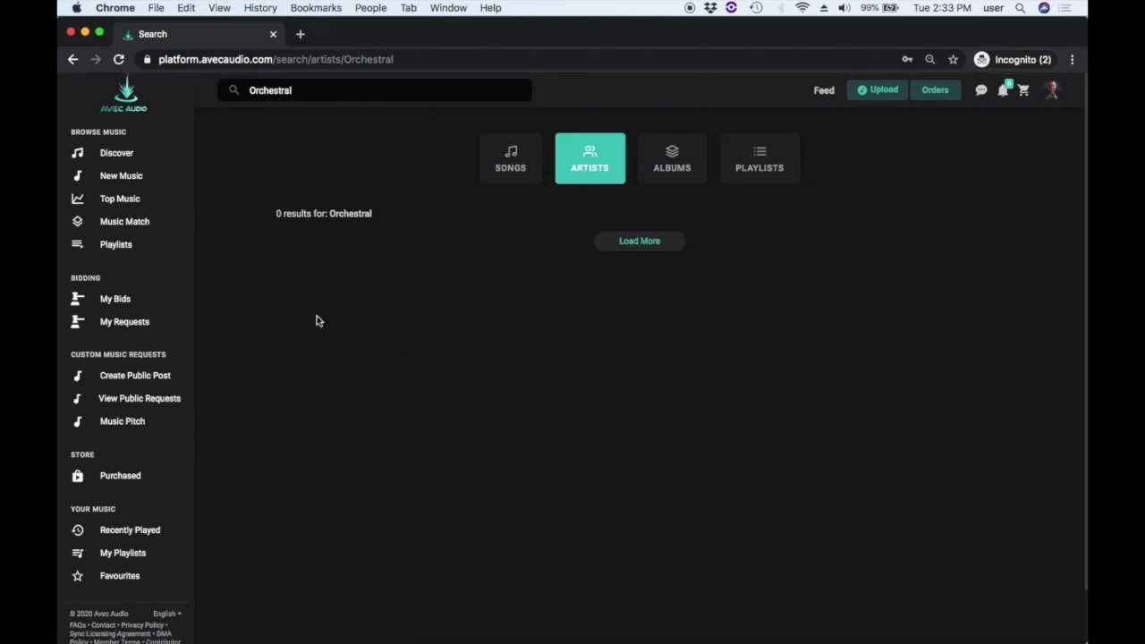
# Search the platform by an artist's first name and open the matching profile from the artist results
pyautogui.click(311, 90)
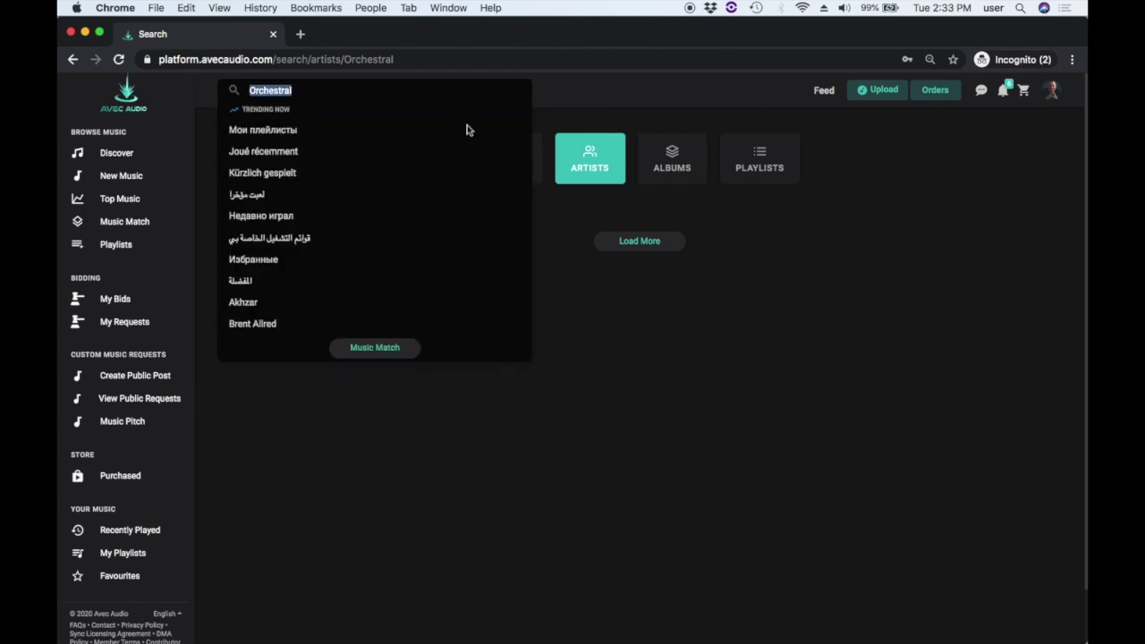
pyautogui.write('Andrew')
pyautogui.press('Return')
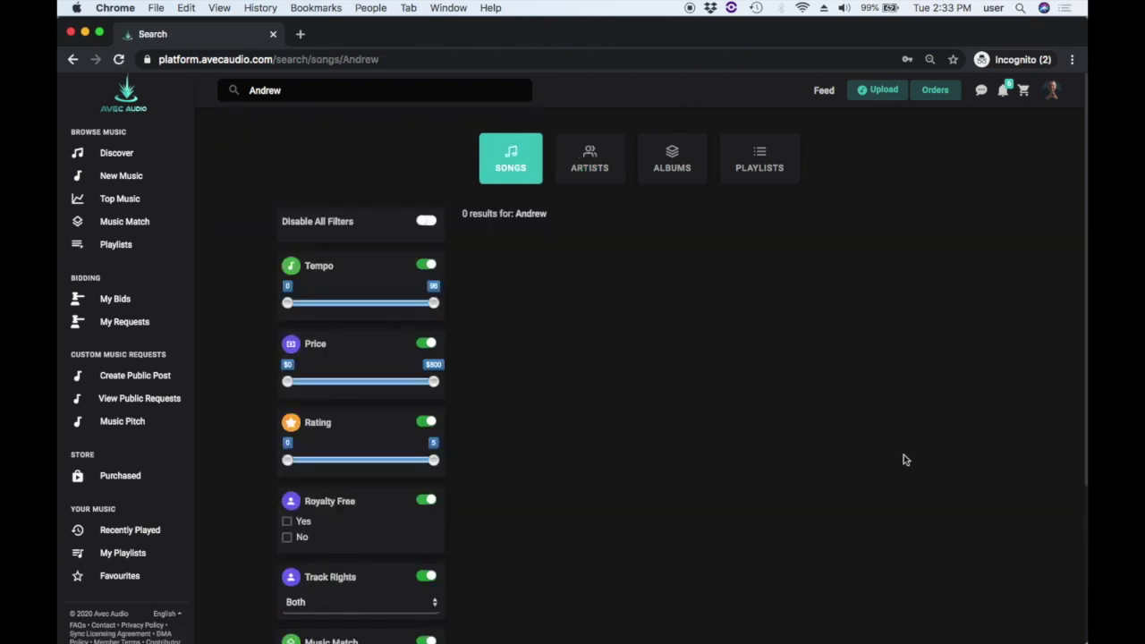
pyautogui.click(593, 170)
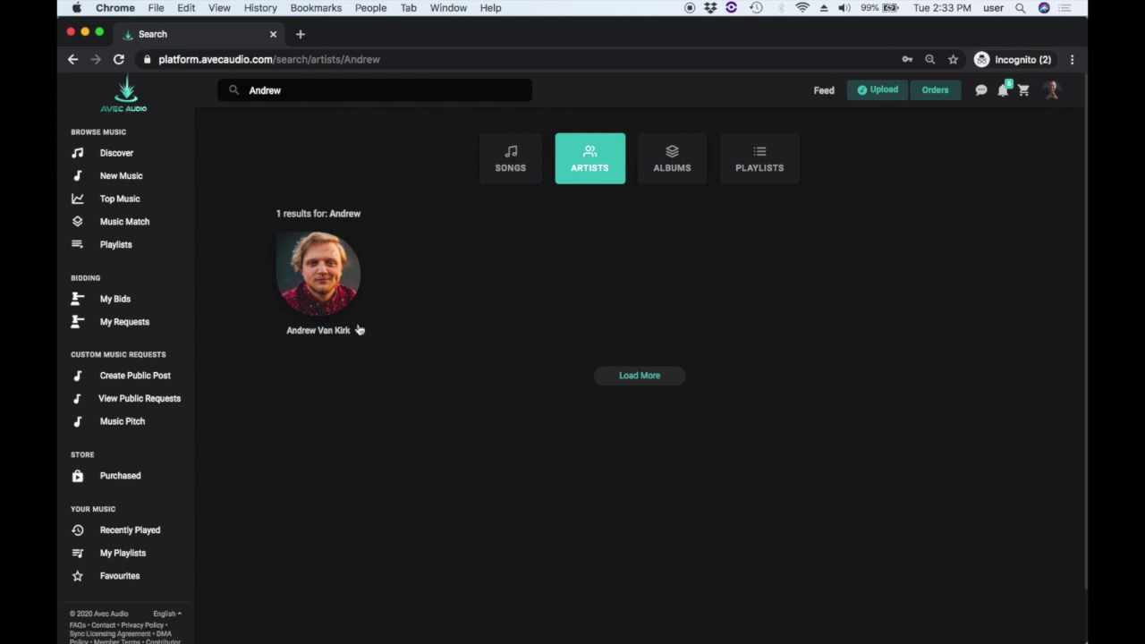
pyautogui.click(329, 298)
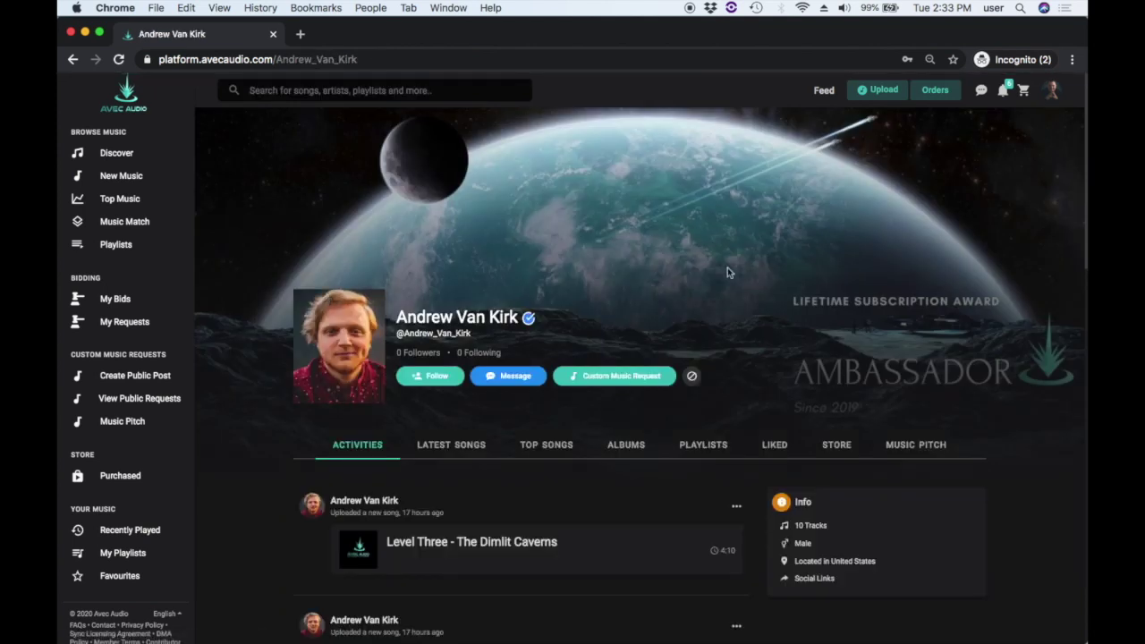
# Examine the artist's profile, including the uploaded songs in the activity feed and the profile info
pyautogui.scroll(-3, 728, 272)
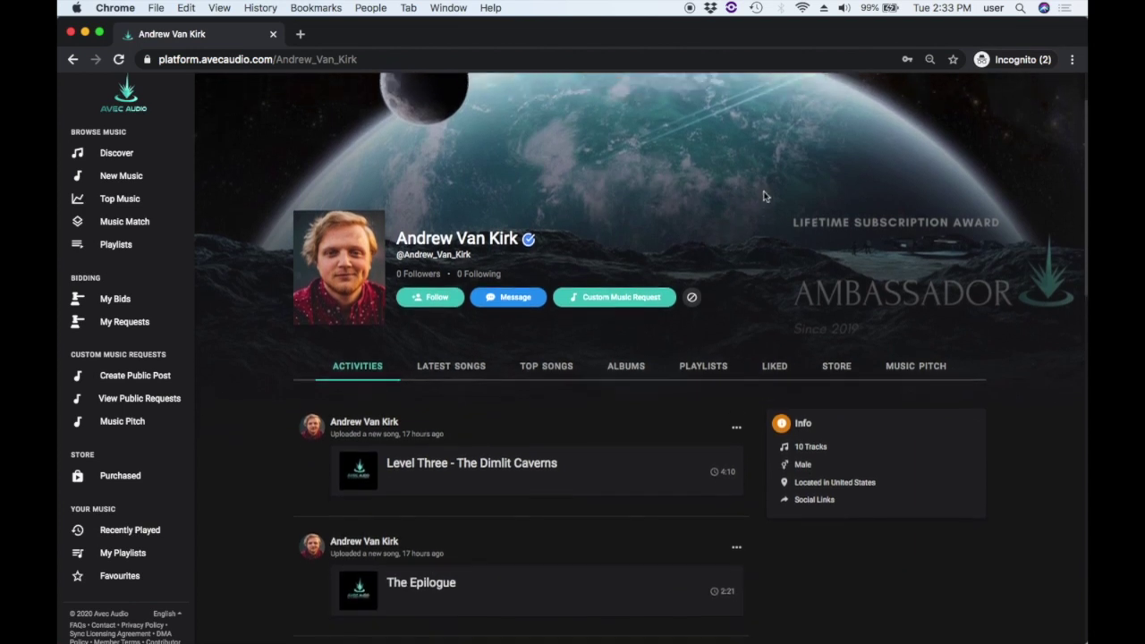
pyautogui.scroll(-5, 663, 483)
pyautogui.scroll(-4, 663, 482)
pyautogui.scroll(10, 663, 482)
pyautogui.scroll(-5, 663, 483)
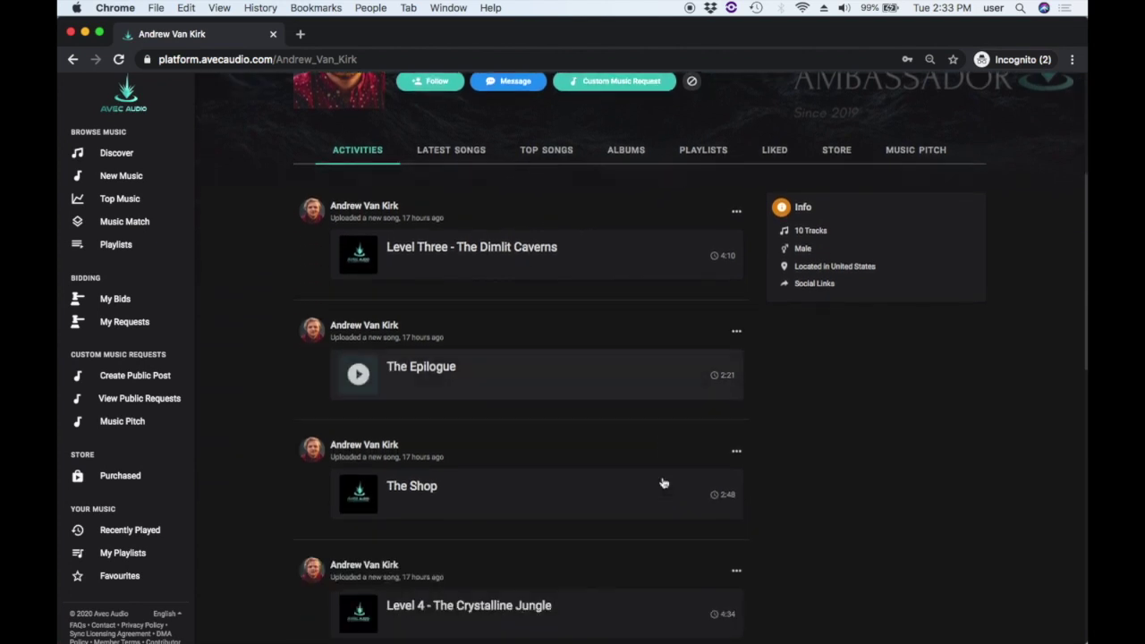
pyautogui.scroll(-12, 663, 483)
pyautogui.scroll(-3, 663, 483)
pyautogui.scroll(15, 662, 479)
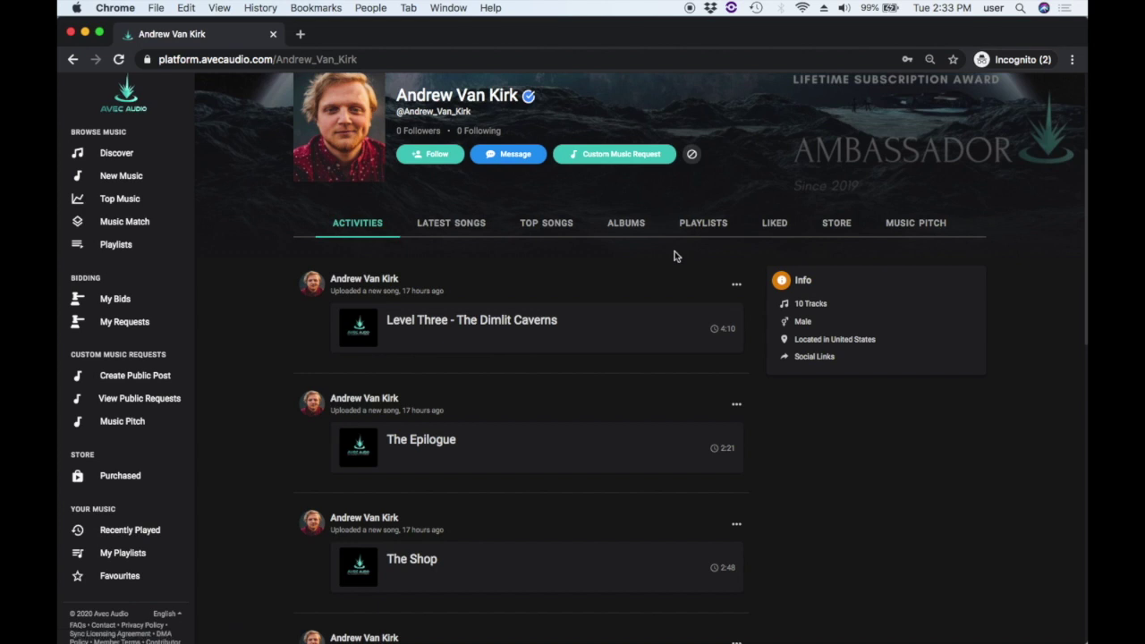
pyautogui.scroll(3, 679, 254)
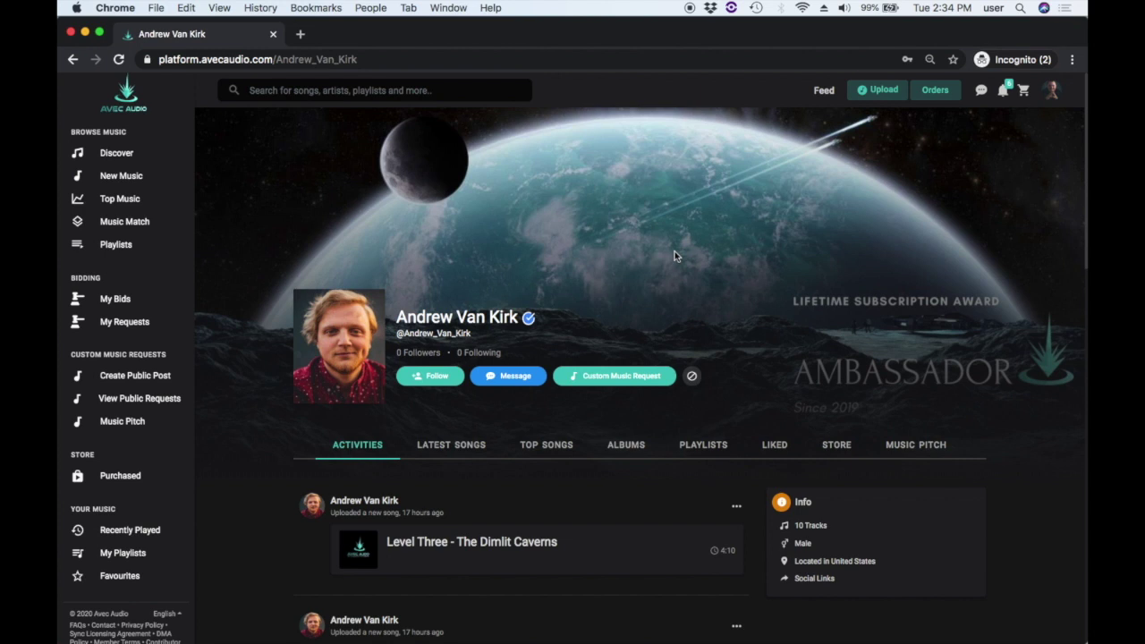
# Browse the public music requests and filter them by the genre Contemporary Singer/Songwriter
pyautogui.click(149, 402)
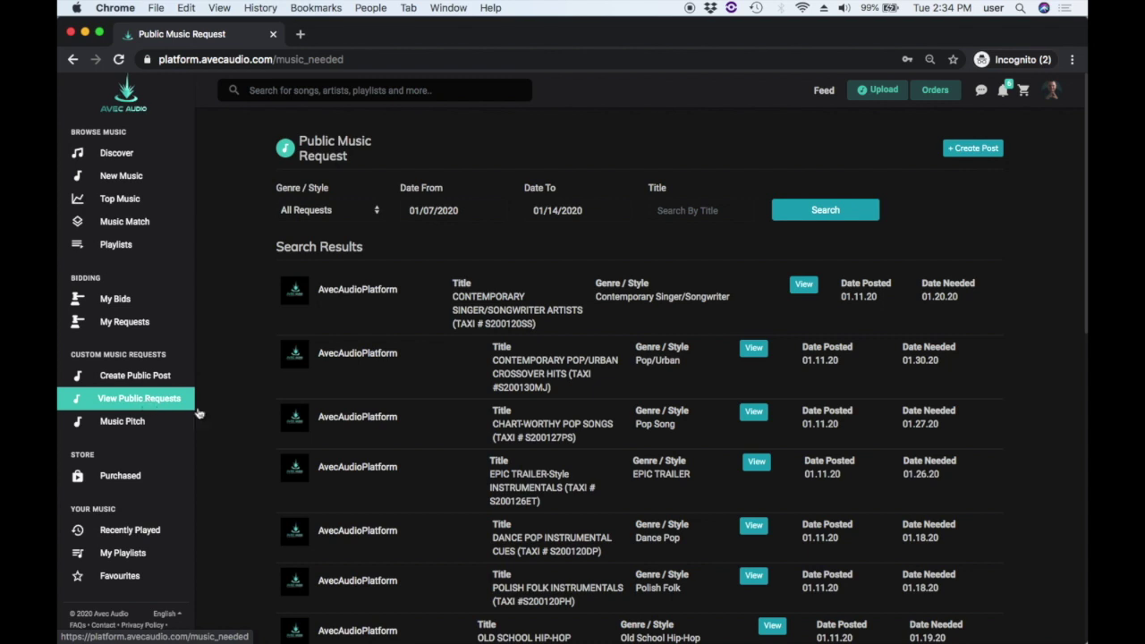
pyautogui.scroll(-5, 417, 473)
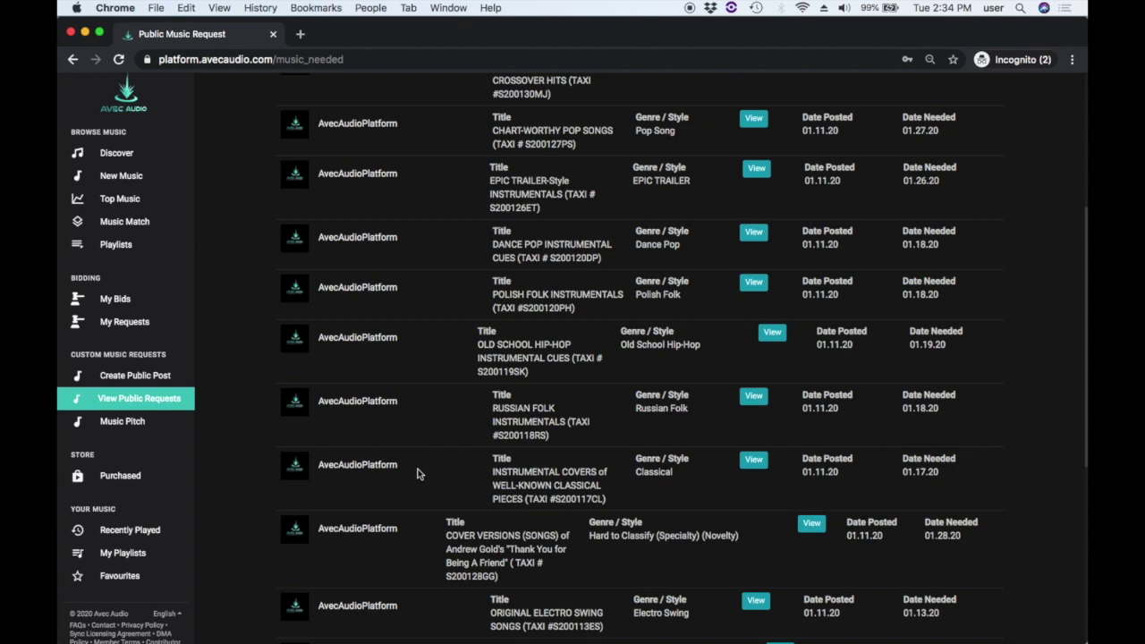
pyautogui.scroll(5, 417, 473)
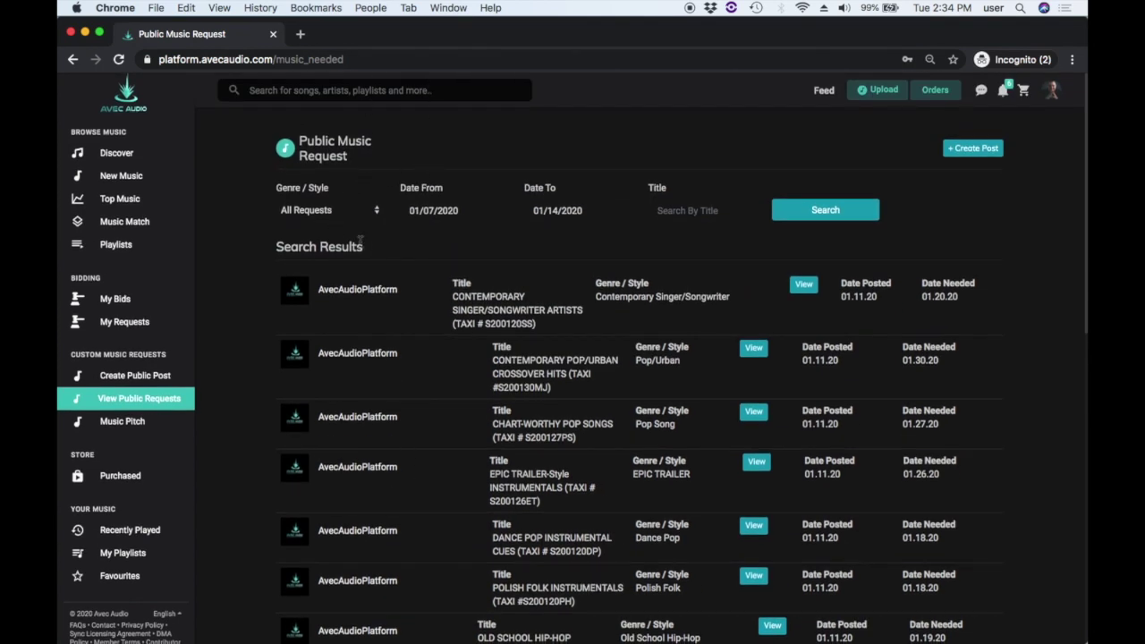
pyautogui.click(338, 215)
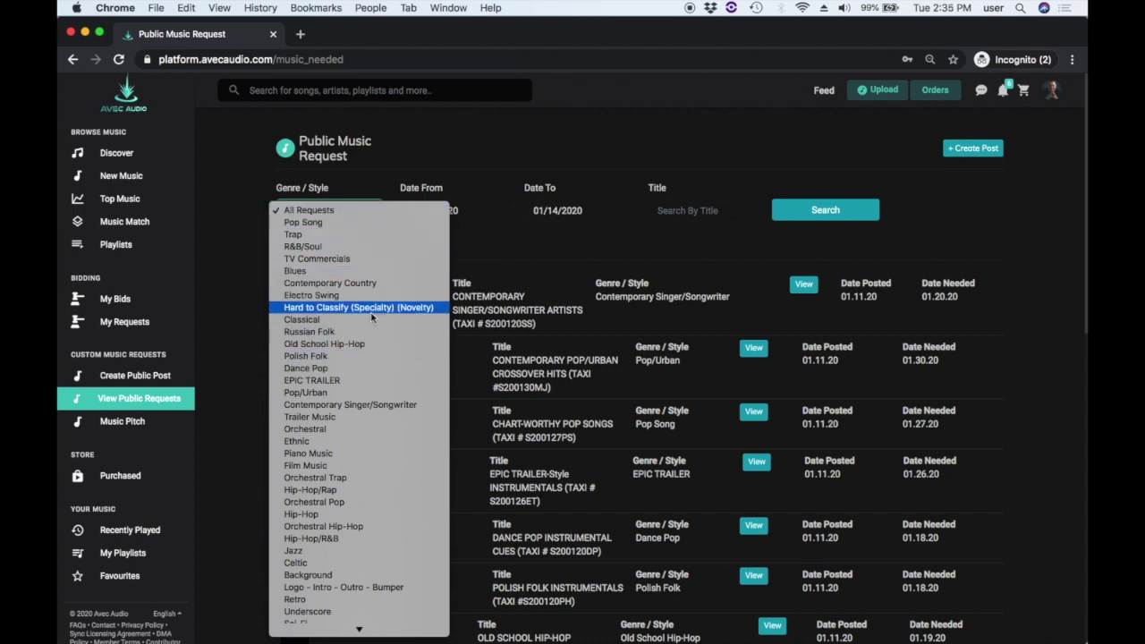
pyautogui.click(359, 405)
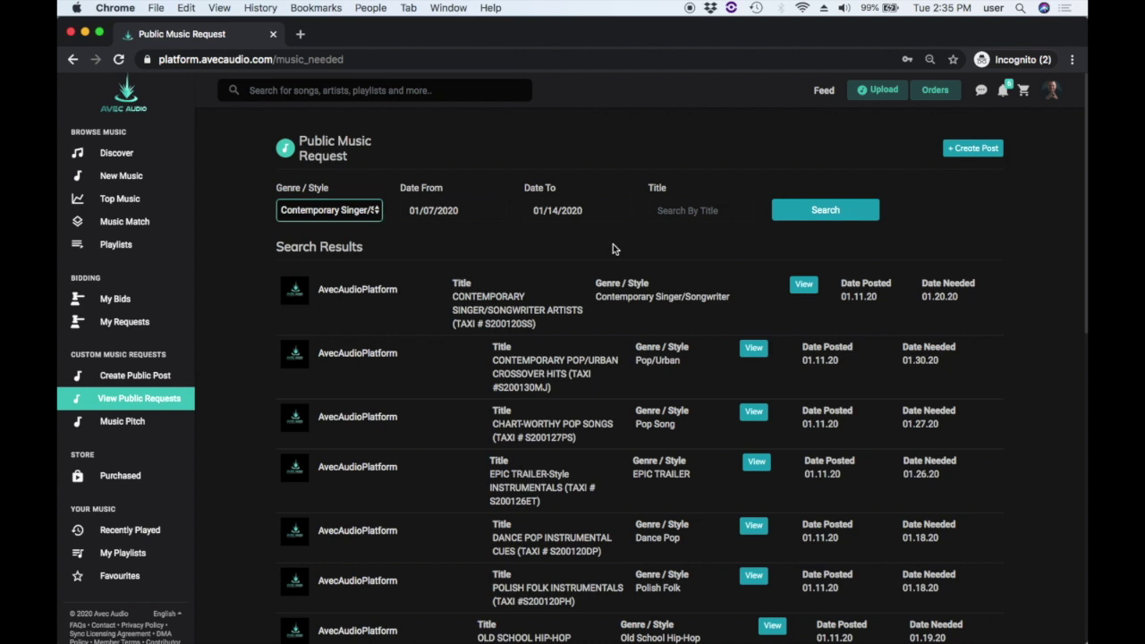
pyautogui.click(810, 217)
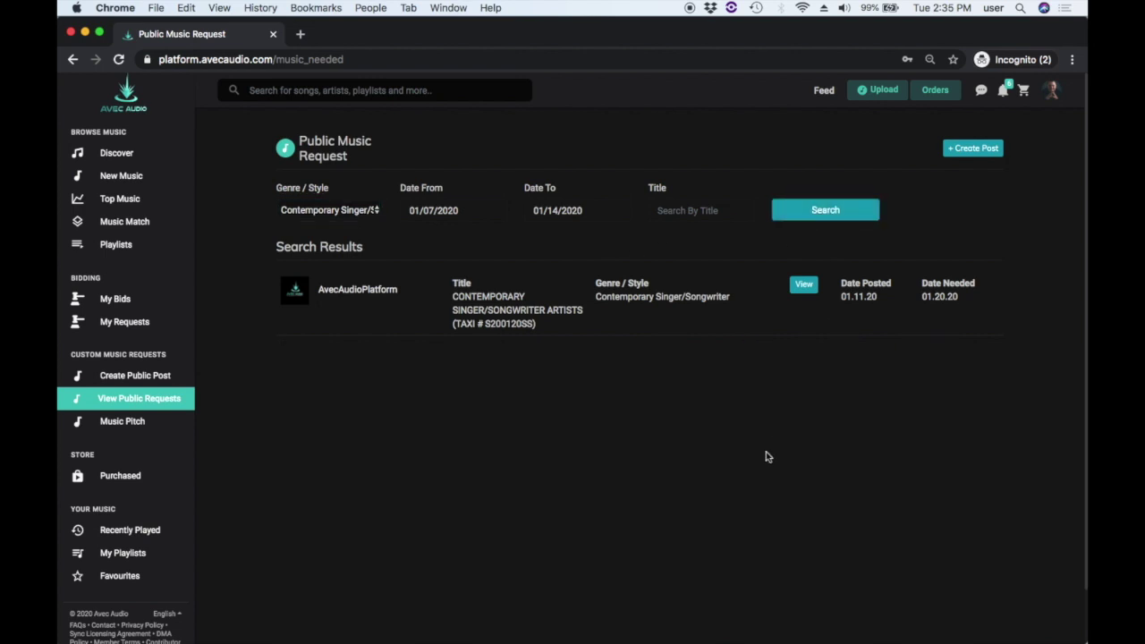
# Return to the unfiltered public requests and view the full details of the Contemporary Singer/Songwriter Artists request
pyautogui.click(374, 294)
pyautogui.click(639, 381)
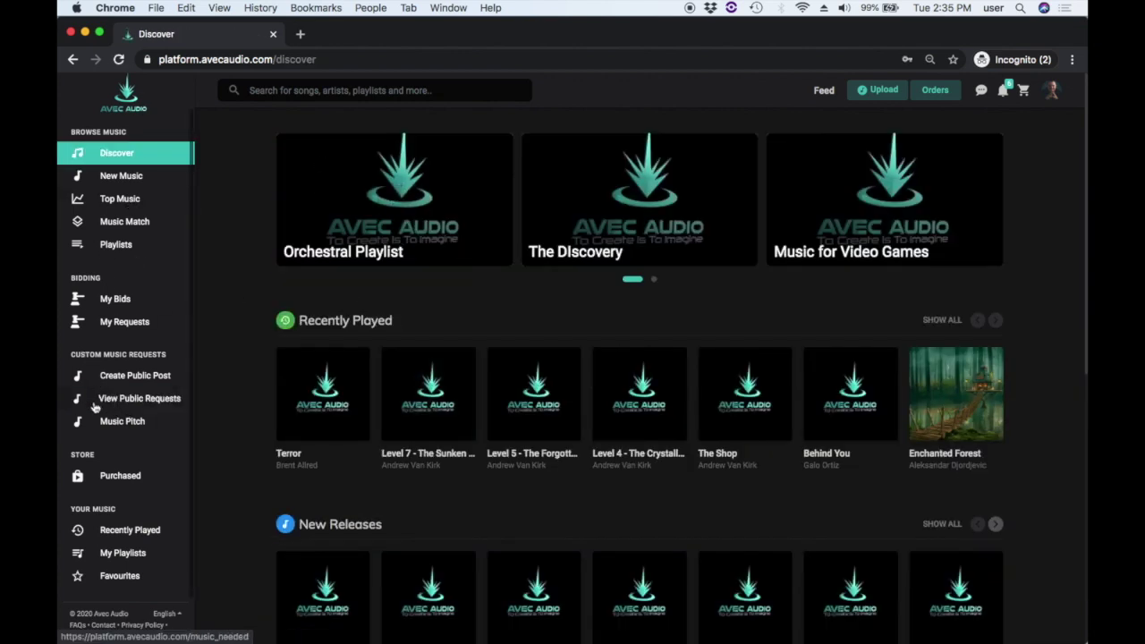
pyautogui.click(132, 404)
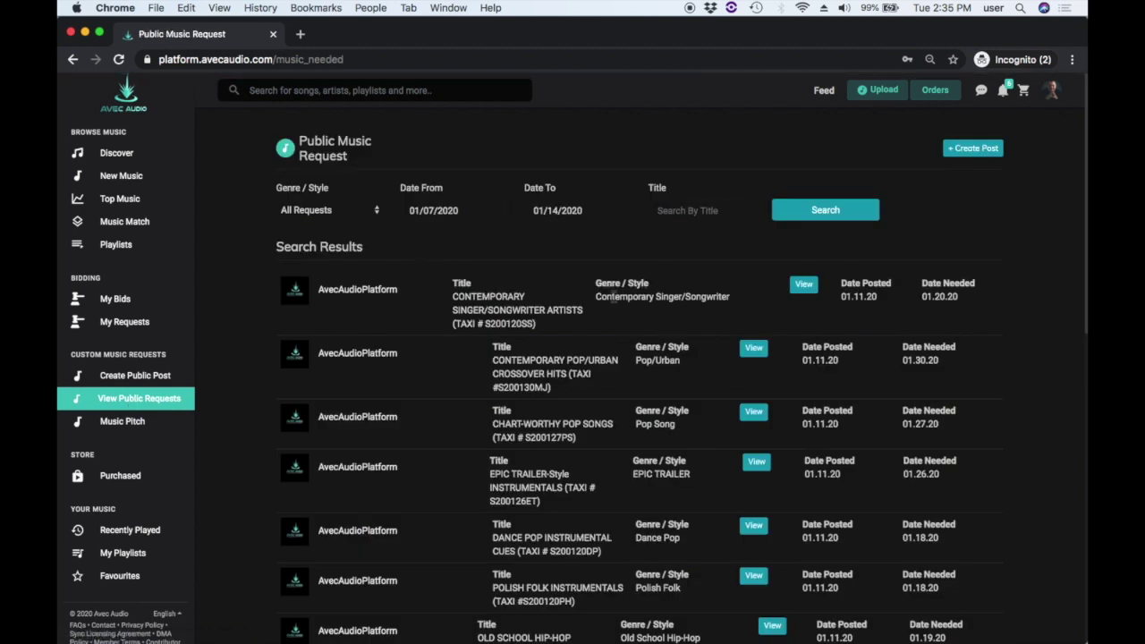
pyautogui.click(805, 290)
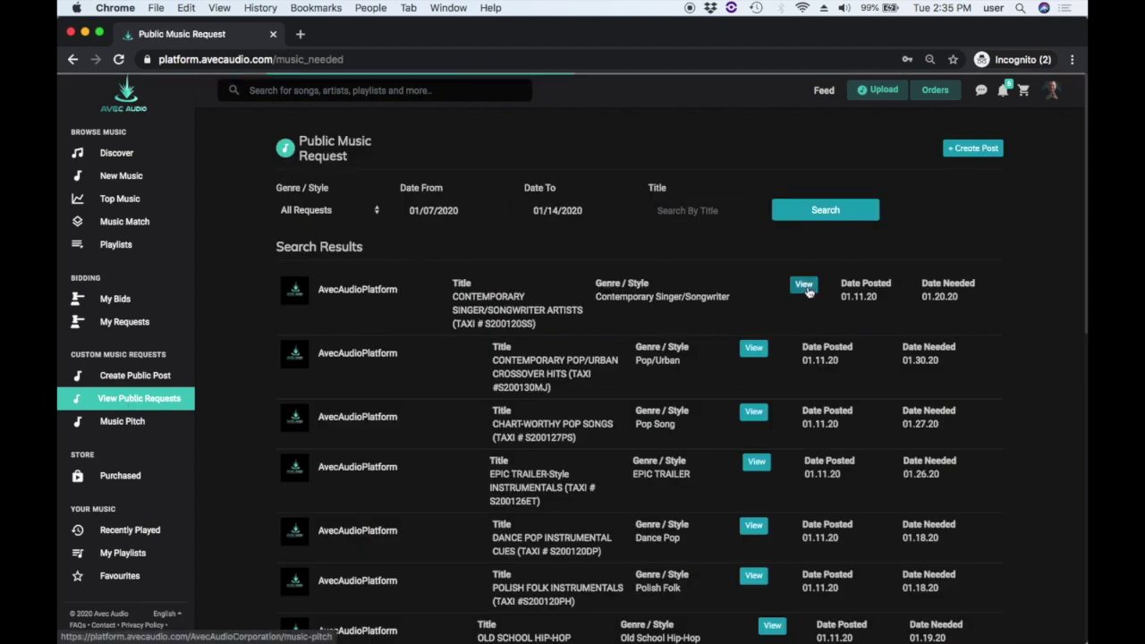
pyautogui.scroll(-1, 828, 367)
pyautogui.scroll(-2, 828, 372)
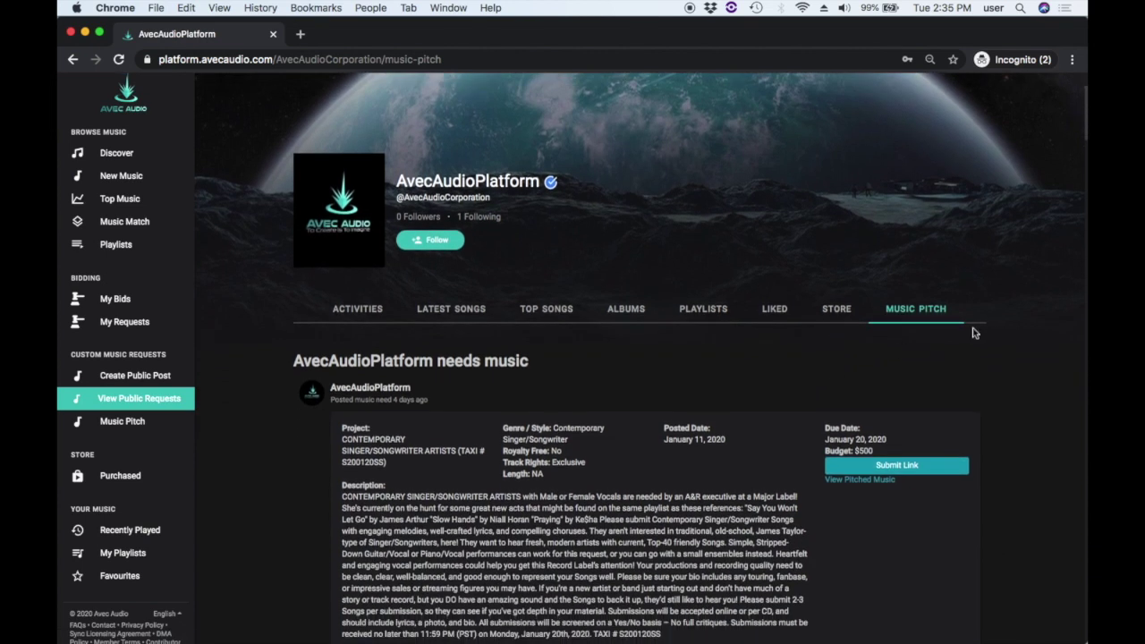
pyautogui.scroll(-4, 975, 333)
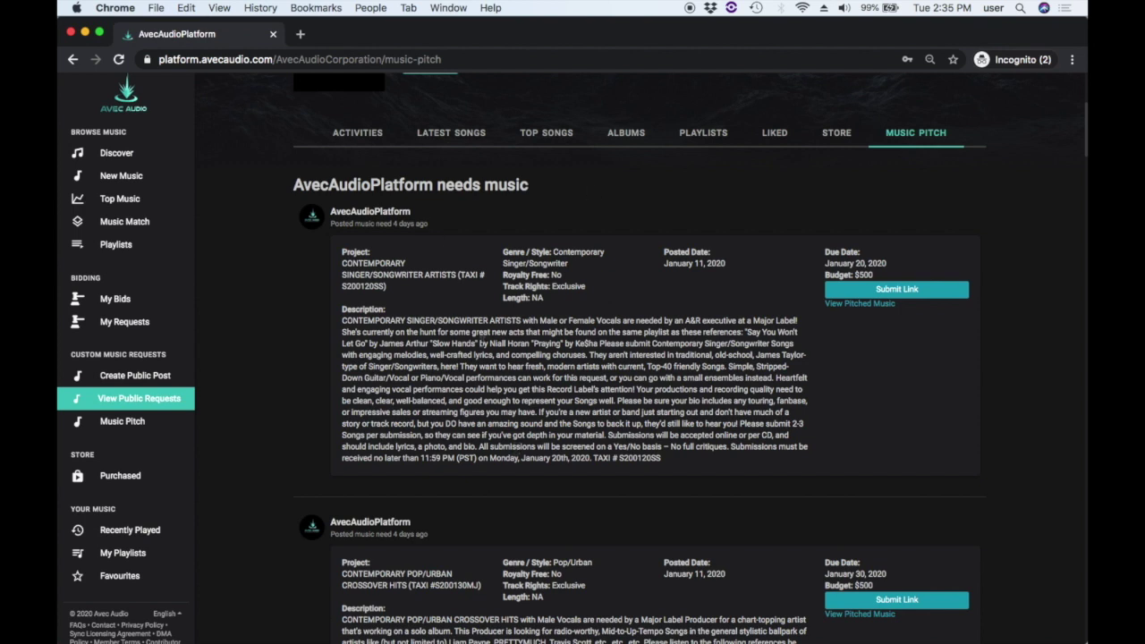
# View the fields of the form for creating a public music request and close it without posting
pyautogui.click(159, 376)
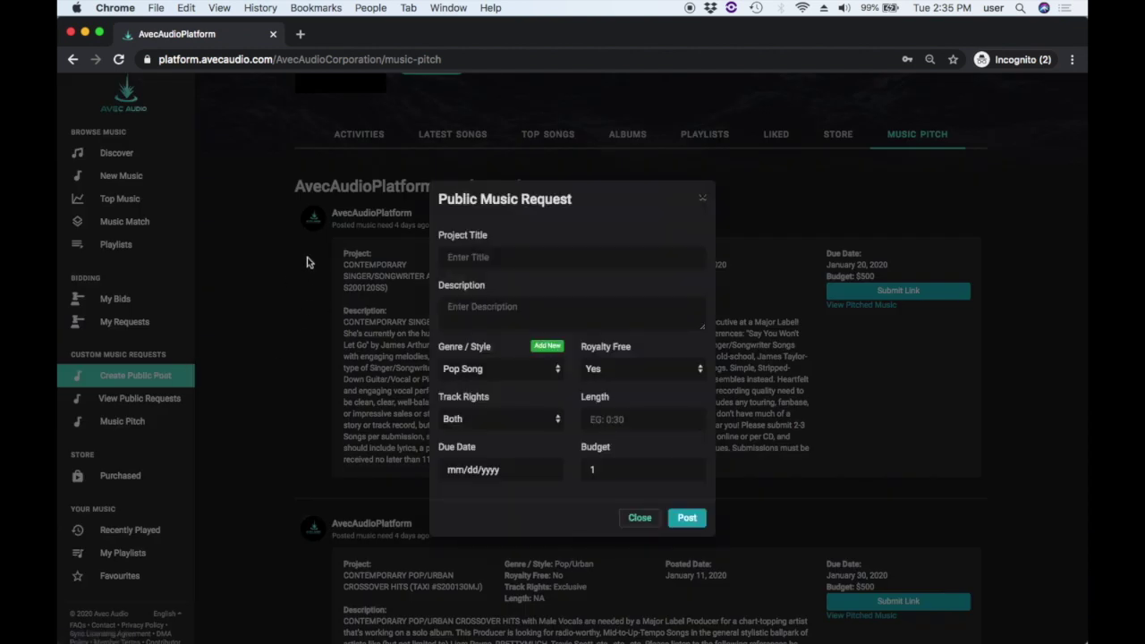
pyautogui.click(488, 258)
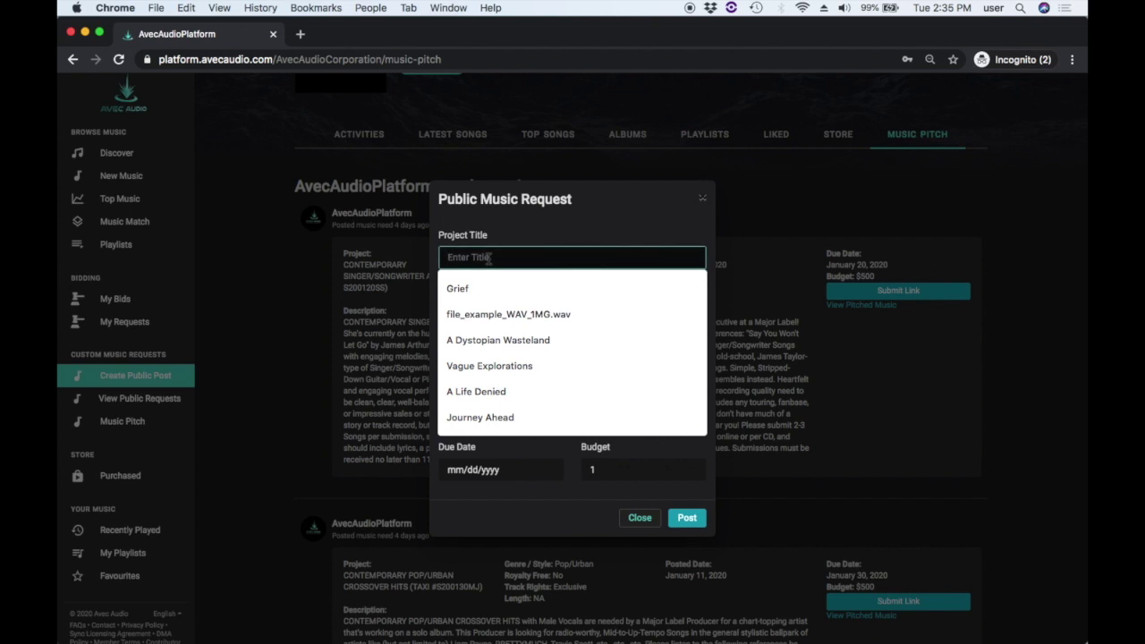
pyautogui.click(535, 225)
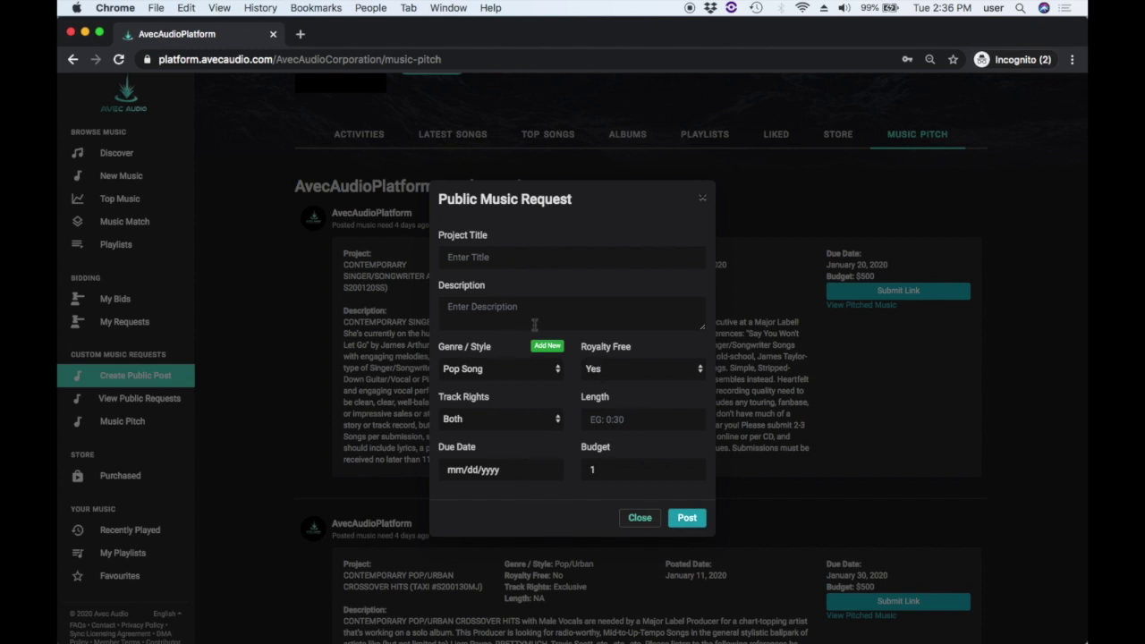
pyautogui.click(640, 519)
# View the Contemporary Singer/Songwriter Artists request from the public requests list, and open its link submission form and close it without posting
pyautogui.click(142, 399)
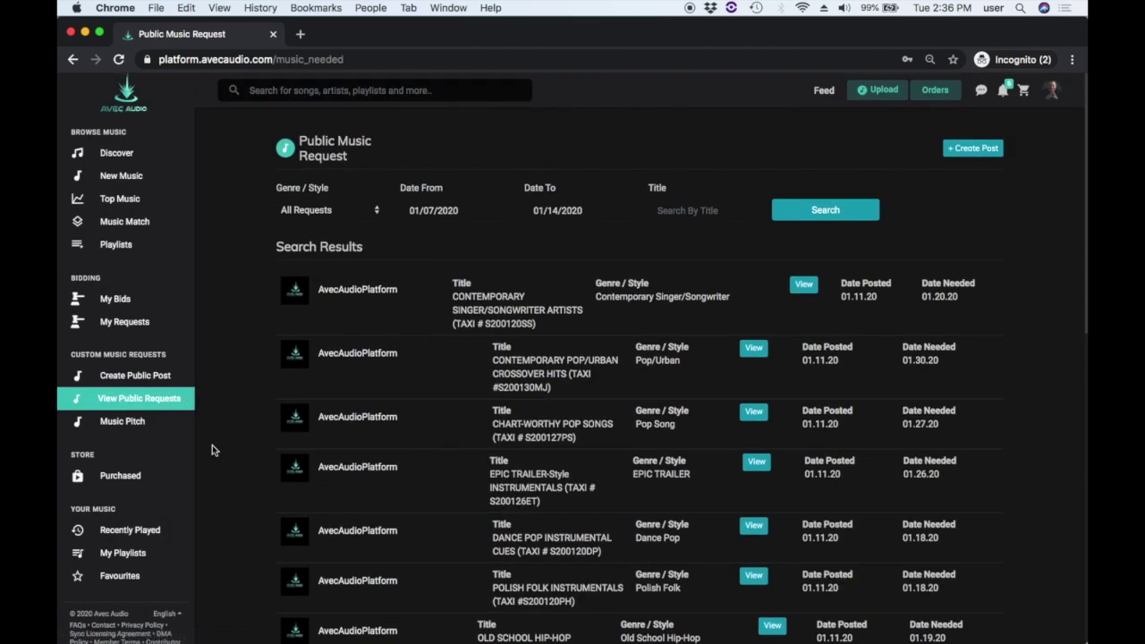
pyautogui.click(812, 288)
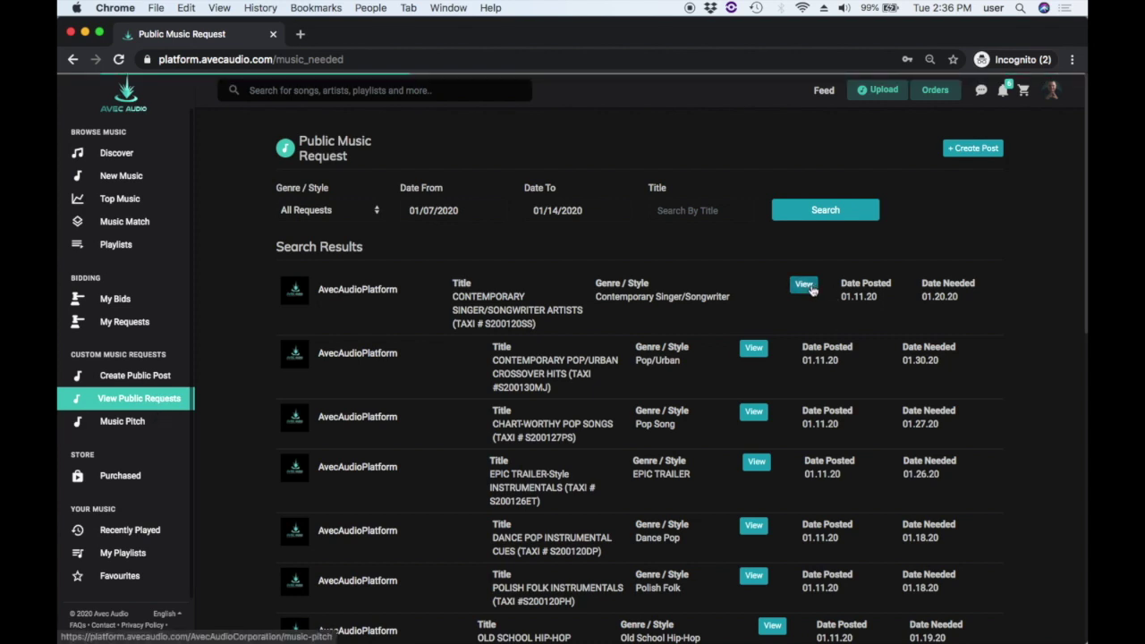
pyautogui.scroll(-4, 799, 360)
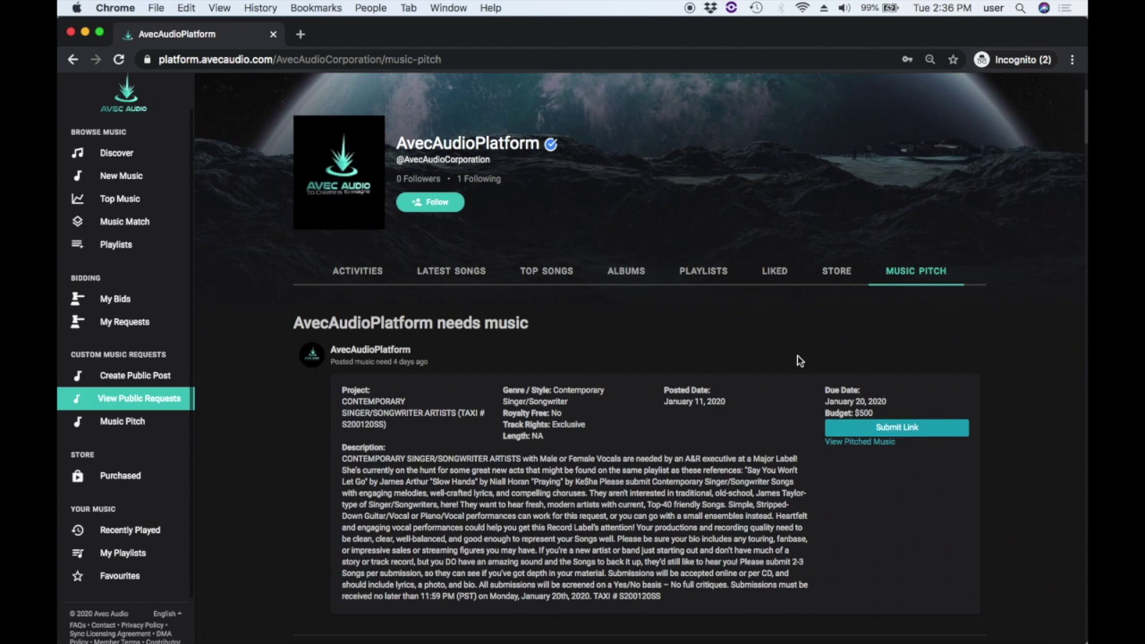
pyautogui.scroll(-3, 799, 361)
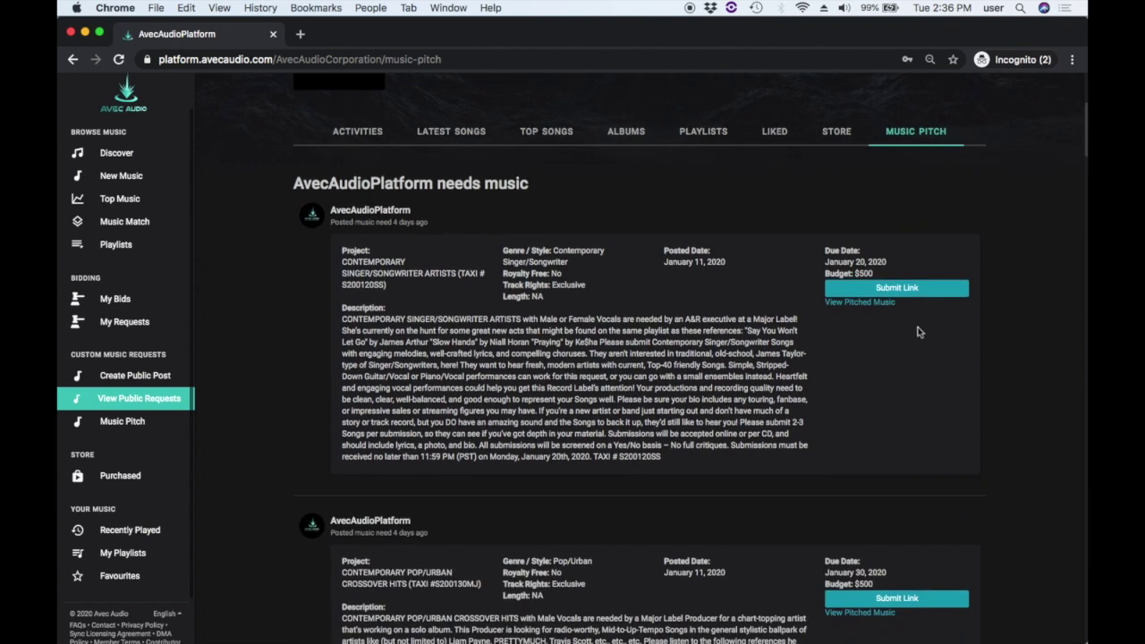
pyautogui.click(931, 290)
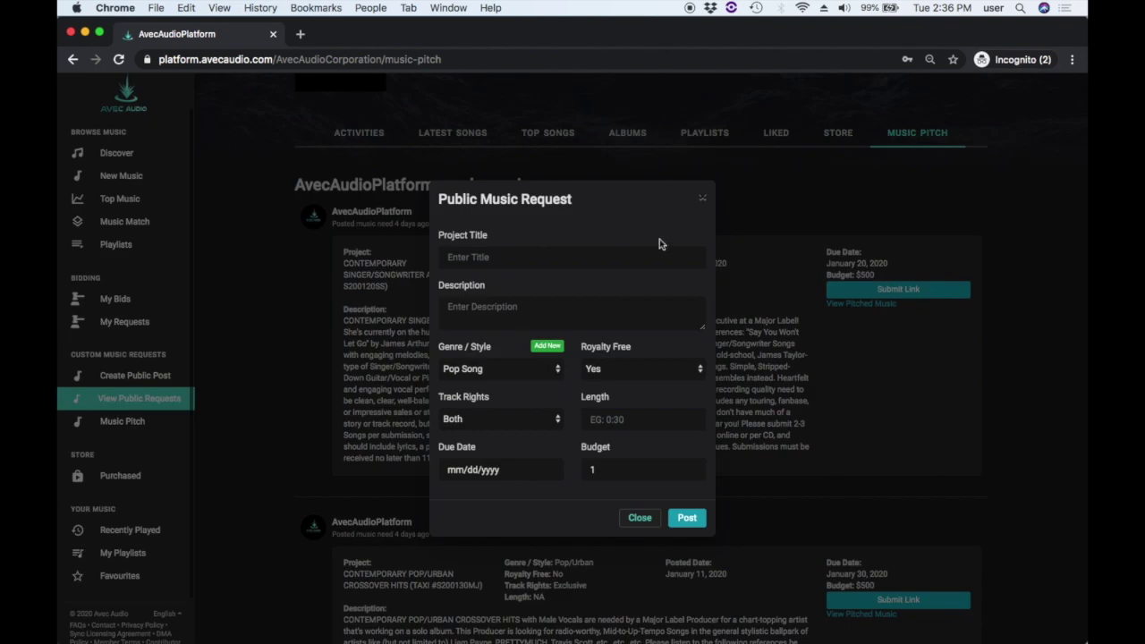
pyautogui.click(702, 199)
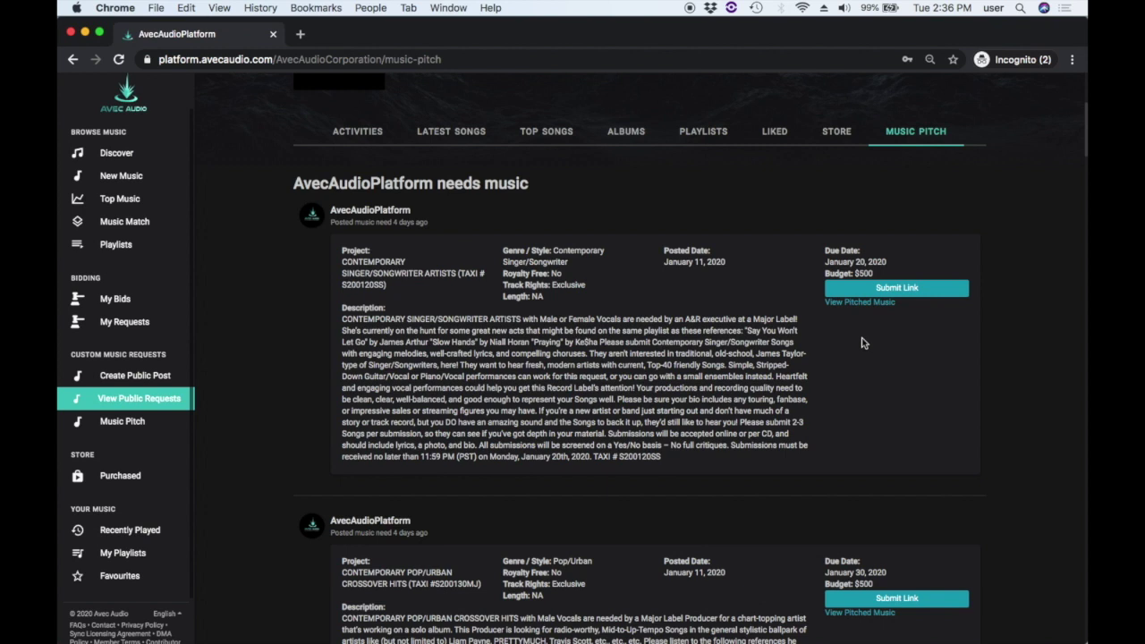
# Check the music pitched to the request and the account's own music pitches, and return to the public music requests
pyautogui.click(861, 303)
pyautogui.click(154, 423)
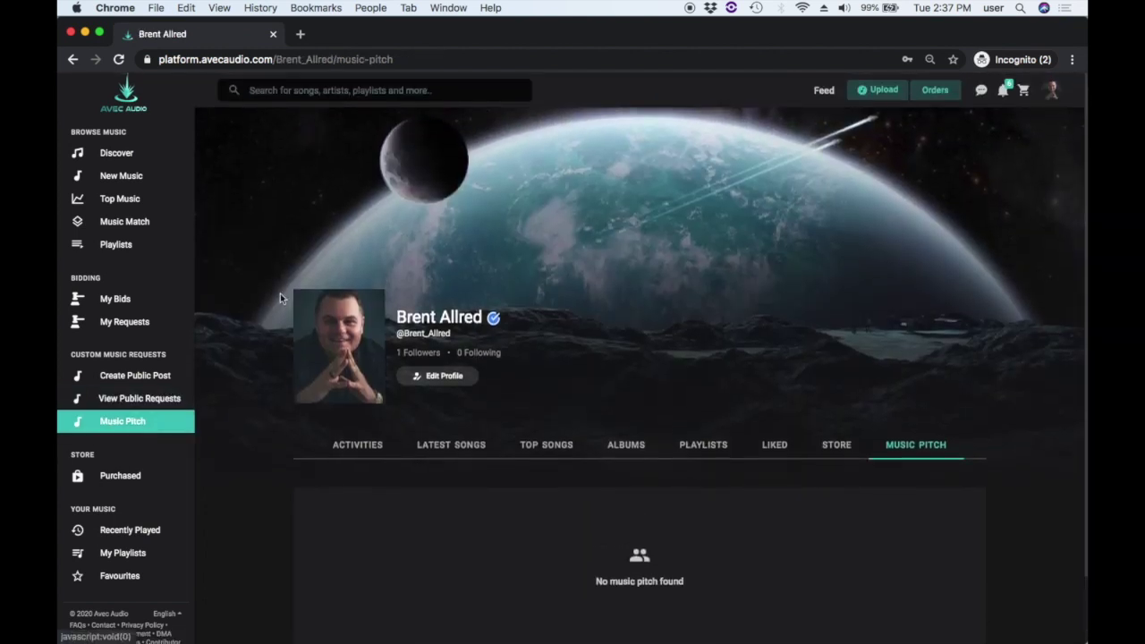
pyautogui.click(133, 404)
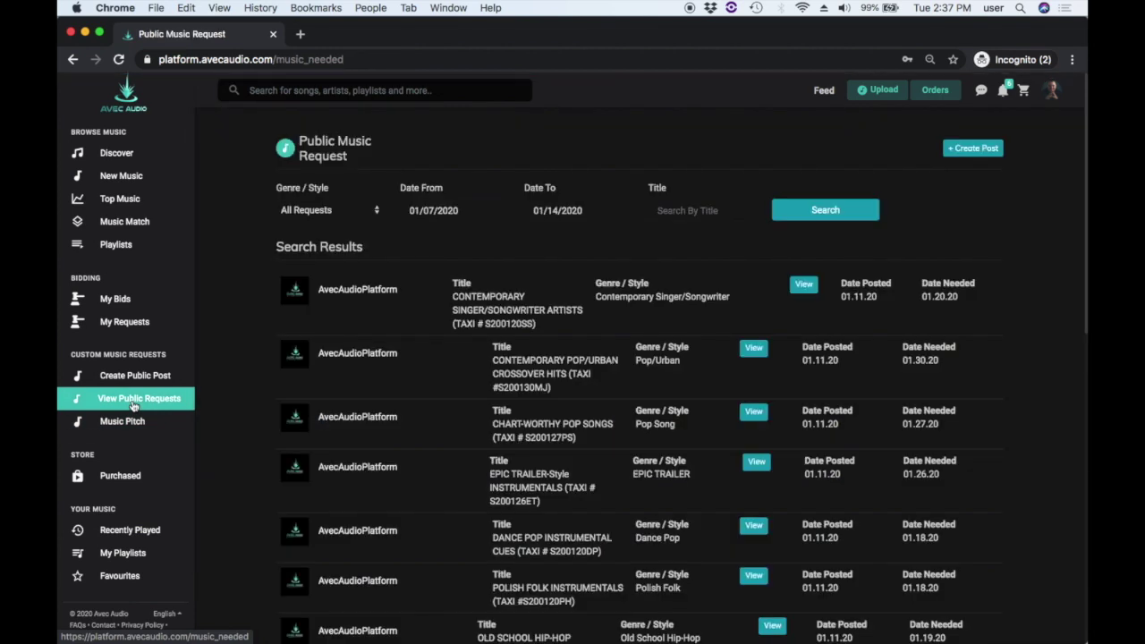